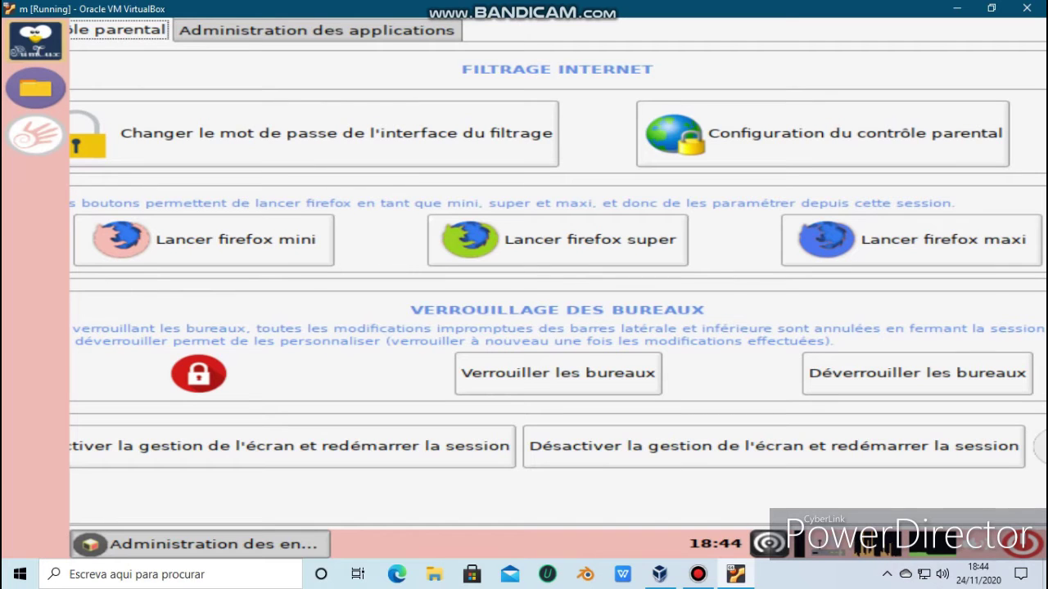
Step: View the Administration des applications section of the administration window, then close the window
{"action": "left_click", "coordinate": [317, 30]}
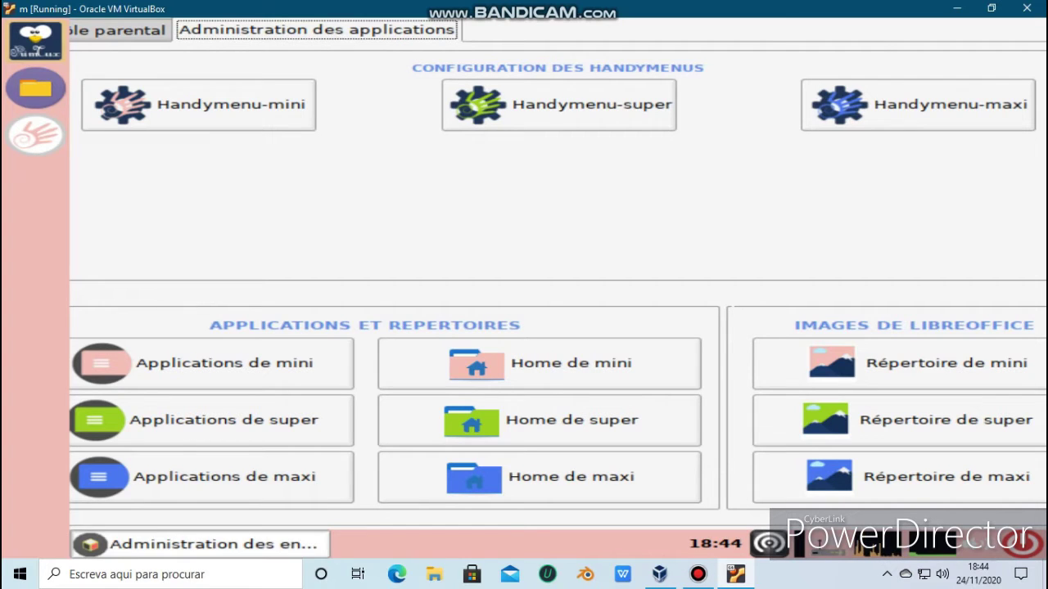
{"action": "right_click", "coordinate": [201, 545]}
{"action": "left_click", "coordinate": [161, 517]}
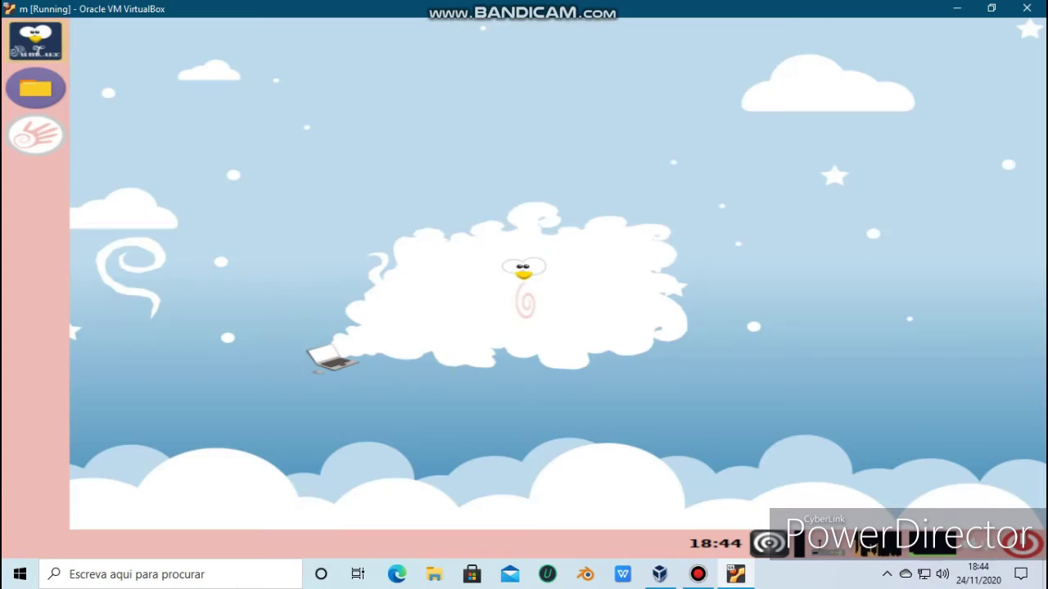
Step: Open the desktop background settings and browse the available wallpaper images in /usr/share/backgrounds
{"action": "right_click", "coordinate": [272, 183]}
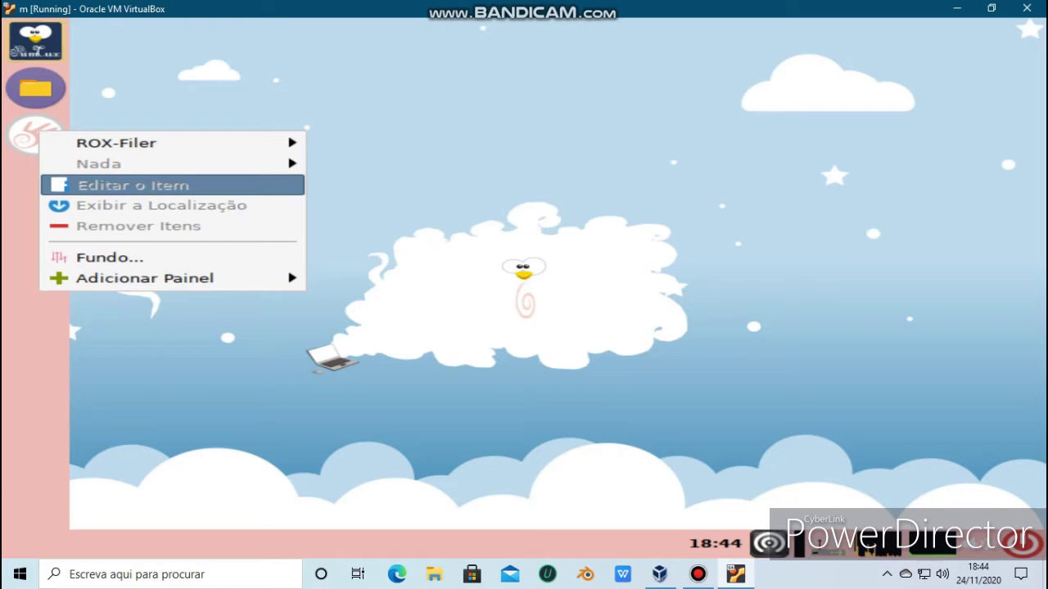
{"action": "left_click", "coordinate": [110, 257]}
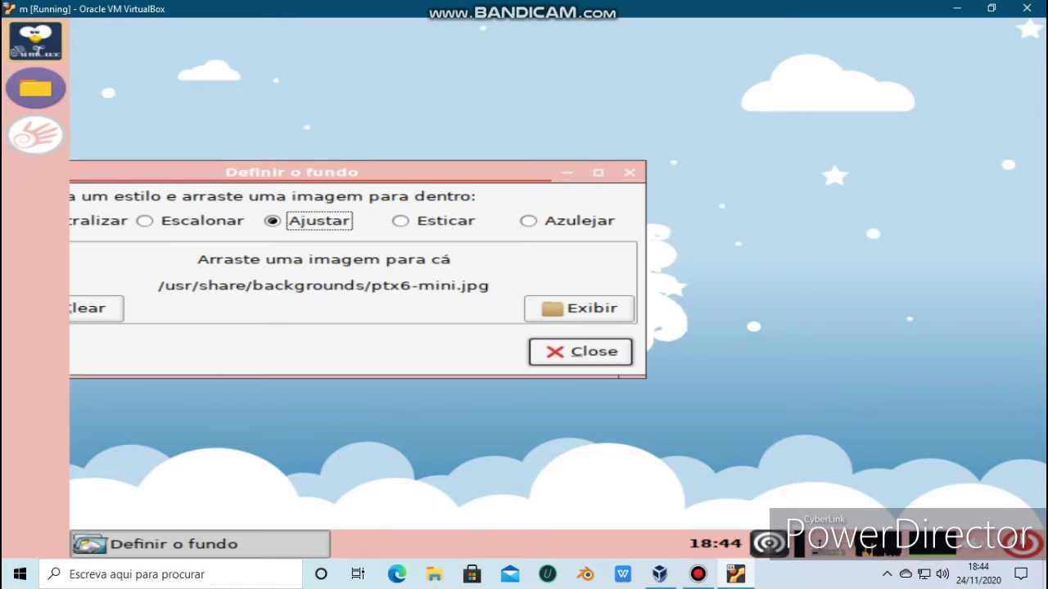
{"action": "left_click_drag", "start_coordinate": [278, 173], "coordinate": [499, 146]}
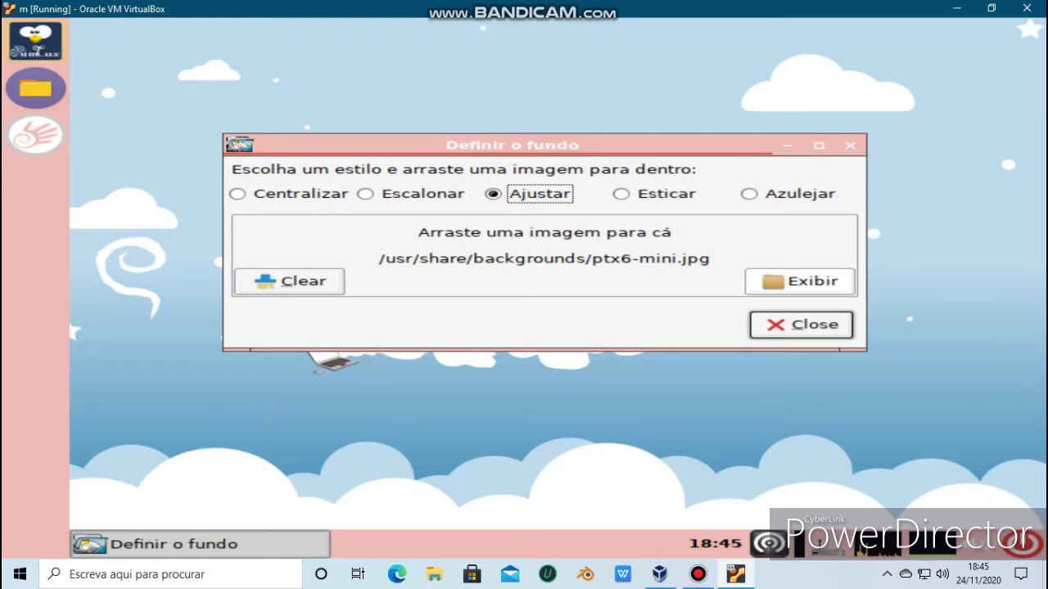
{"action": "left_click", "coordinate": [800, 281]}
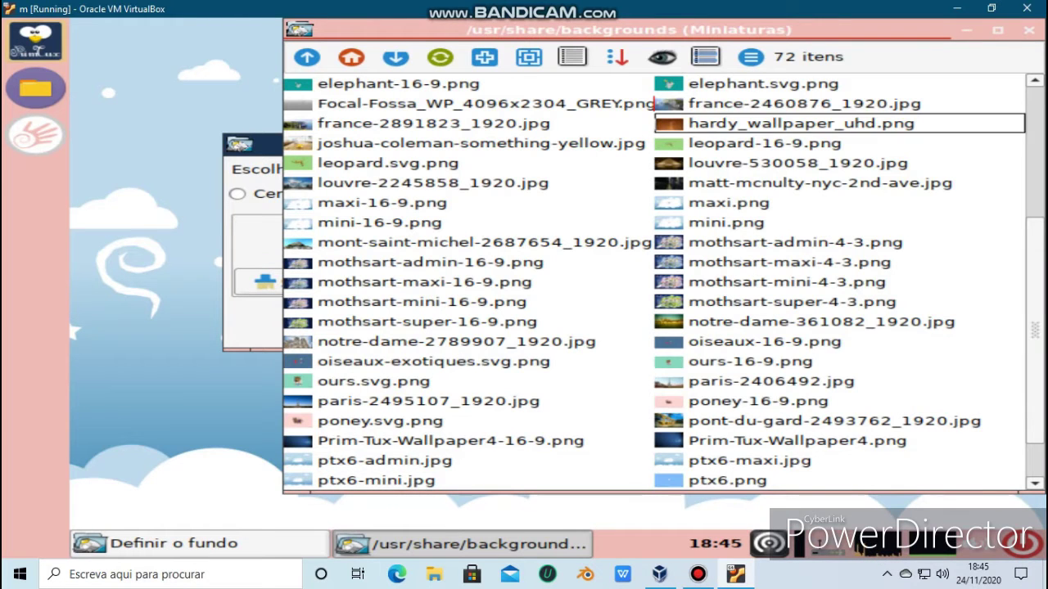
{"action": "scroll", "coordinate": [655, 283], "scroll_direction": "down", "scroll_amount": 1}
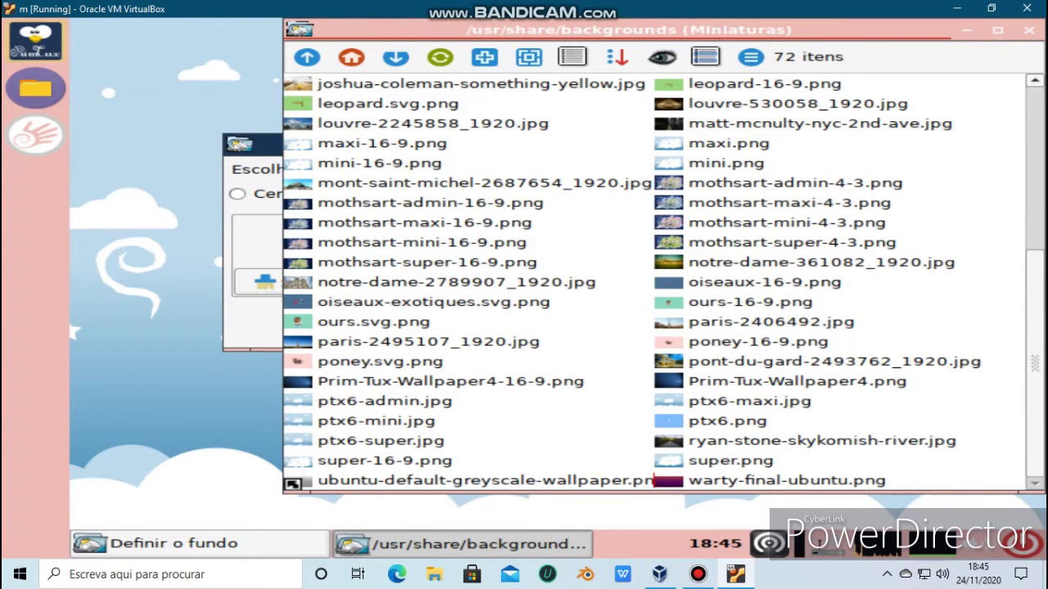
{"action": "scroll", "coordinate": [655, 283], "scroll_direction": "up", "scroll_amount": 5}
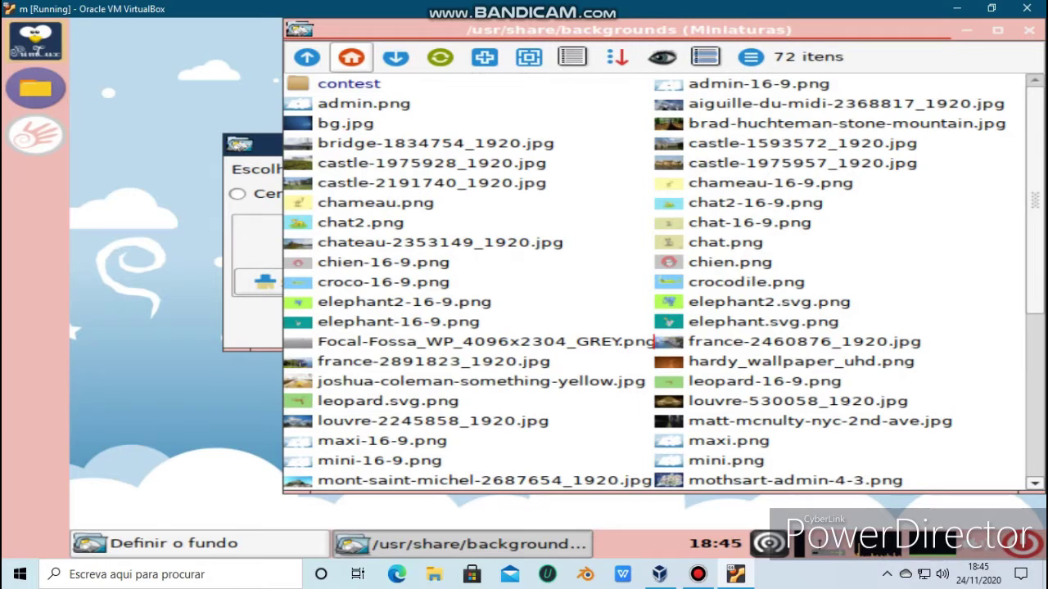
Step: Look through the home folder's Téléchargements and Bureau folders, enlarge the thumbnails, and close the file and background windows
{"action": "left_click", "coordinate": [351, 56]}
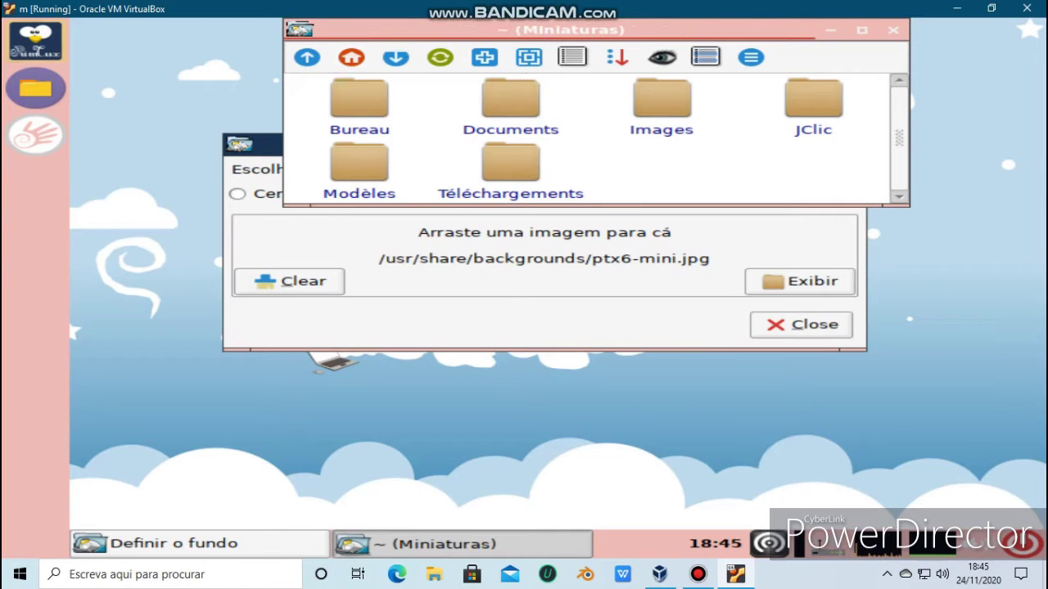
{"action": "left_click", "coordinate": [510, 167]}
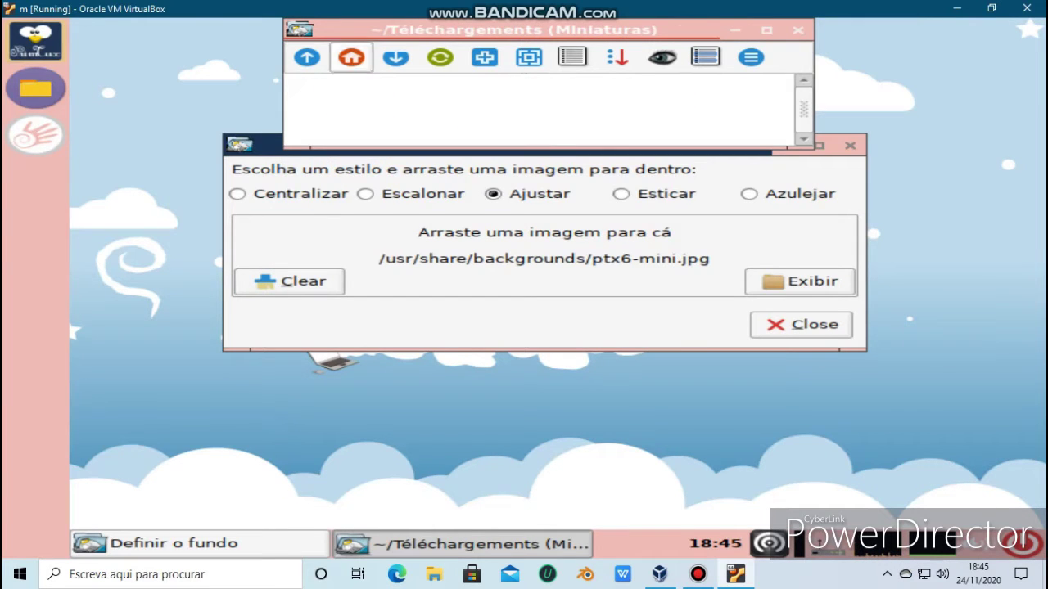
{"action": "left_click", "coordinate": [307, 58]}
{"action": "left_click", "coordinate": [357, 100]}
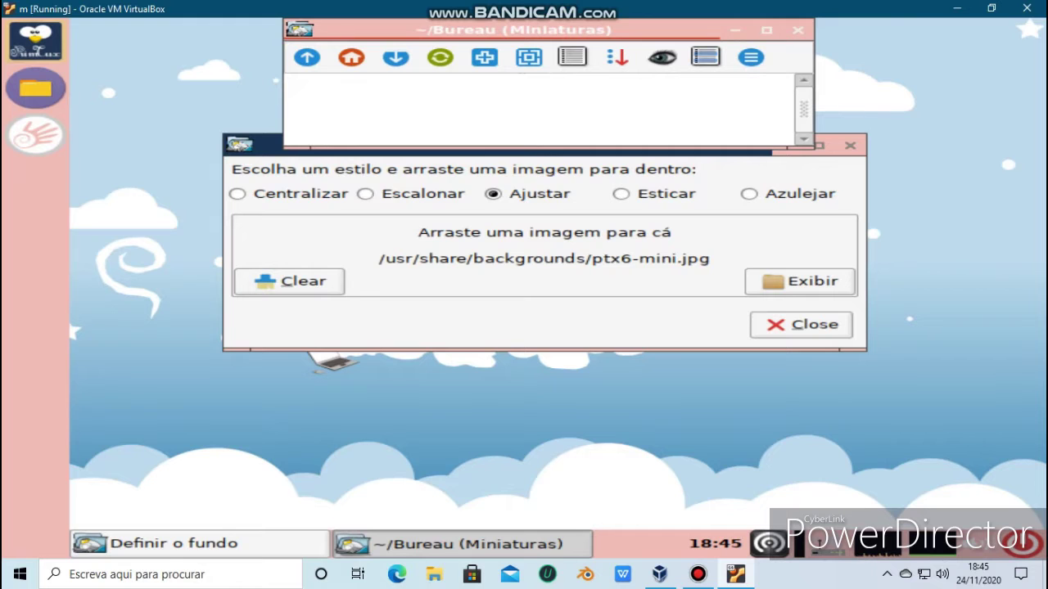
{"action": "left_click", "coordinate": [307, 58]}
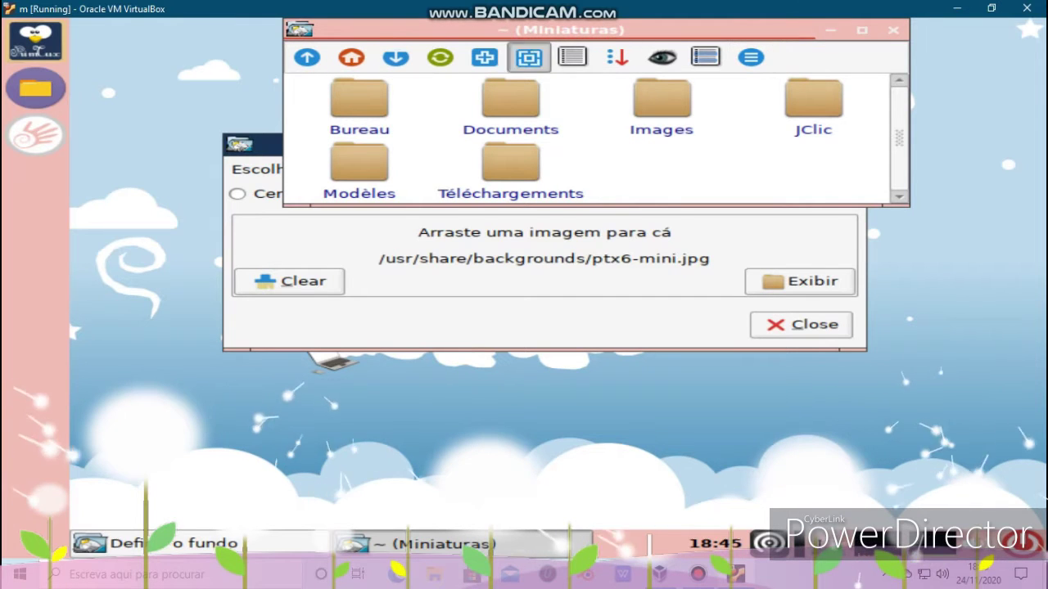
{"action": "left_click", "coordinate": [528, 56]}
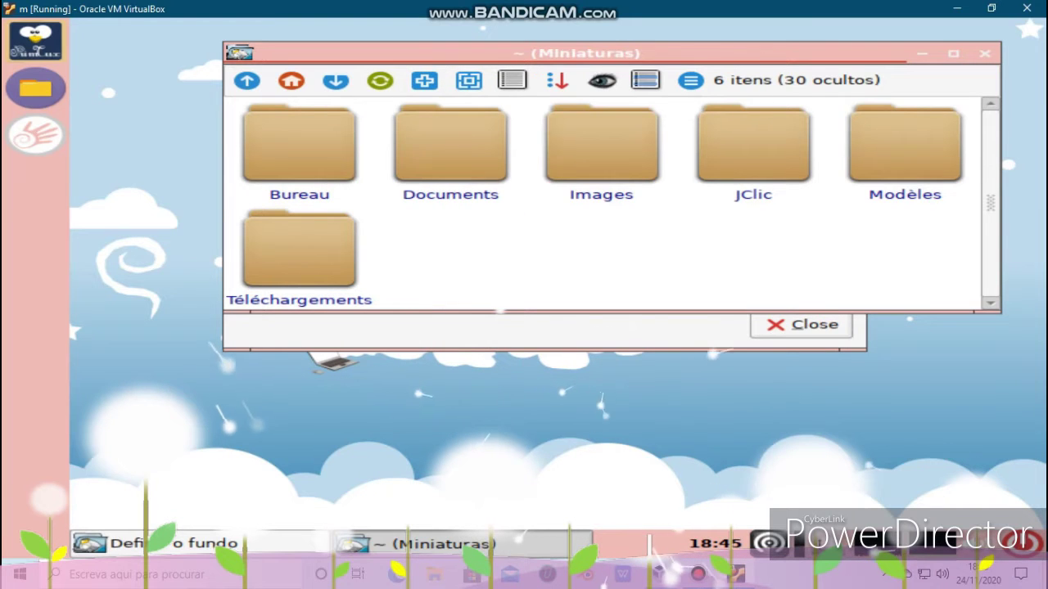
{"action": "left_click", "coordinate": [984, 53]}
{"action": "left_click", "coordinate": [850, 146]}
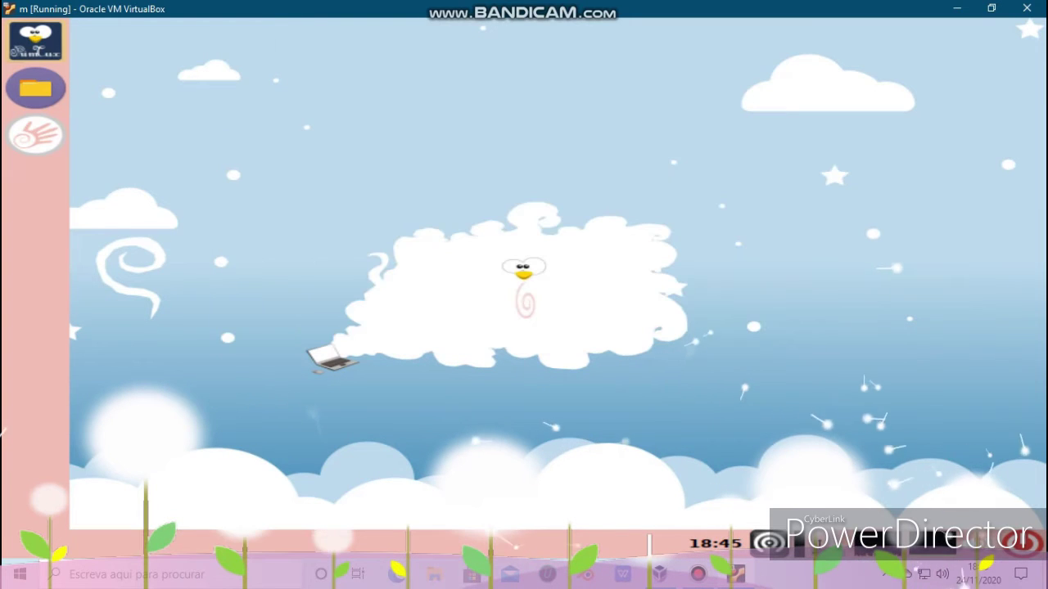
Step: Browse the applications listed under the Système category of the applications menu
{"action": "left_click", "coordinate": [35, 41]}
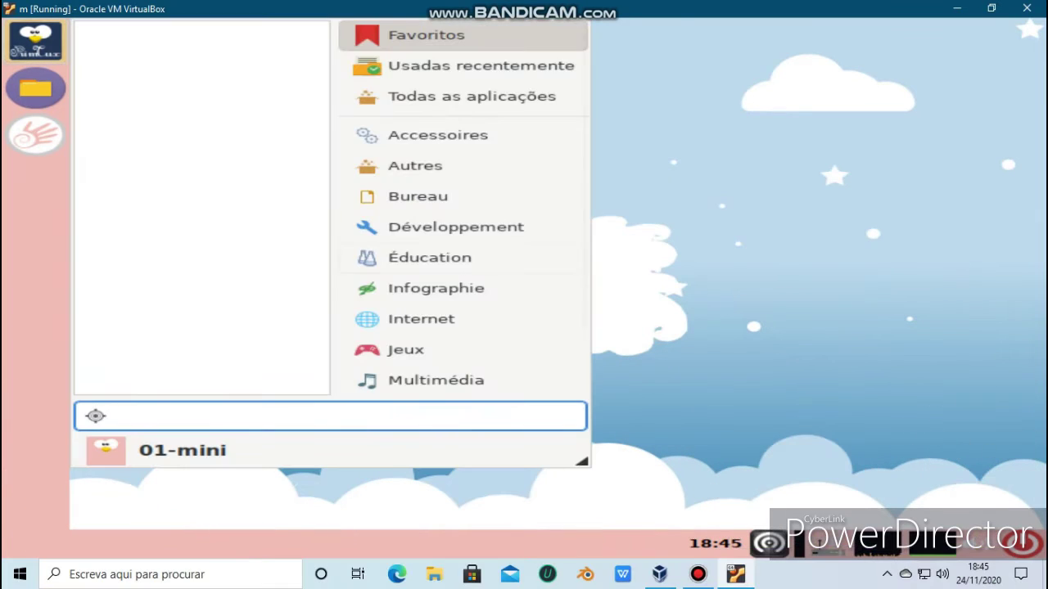
{"action": "scroll", "coordinate": [458, 258], "scroll_direction": "down", "scroll_amount": 2}
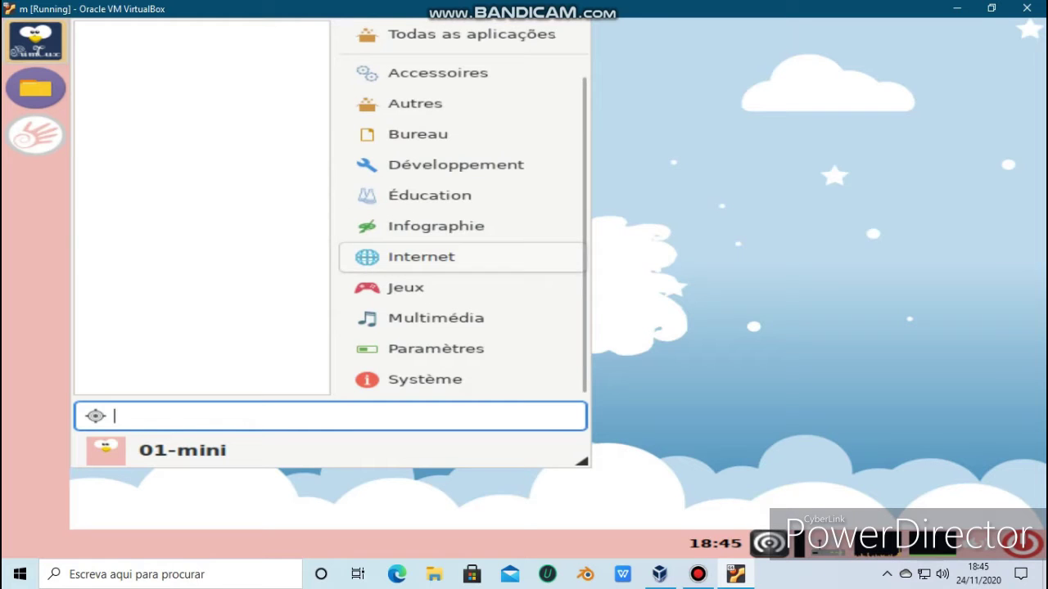
{"action": "left_click", "coordinate": [425, 379]}
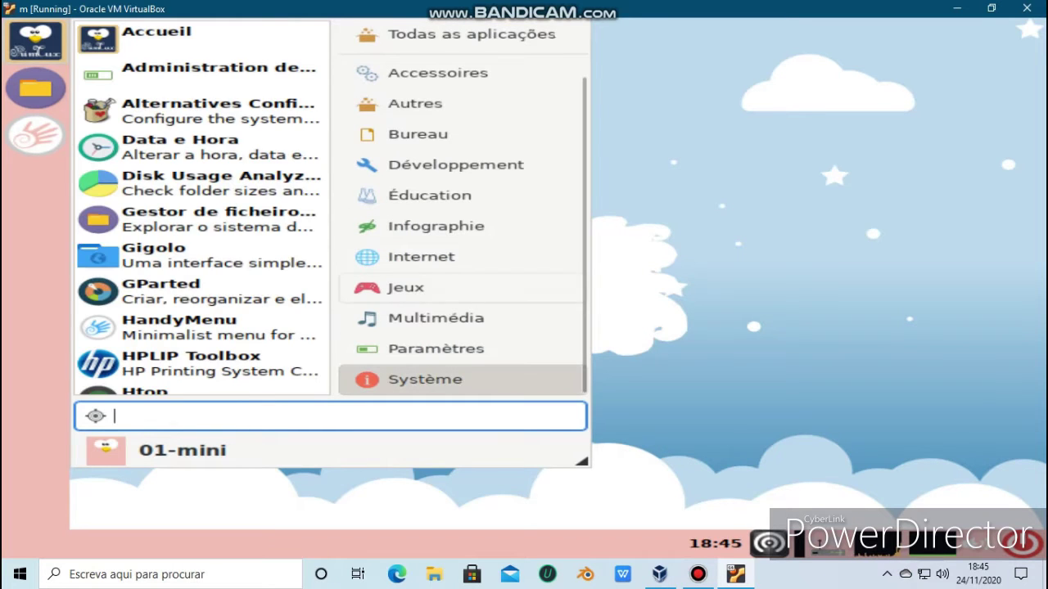
{"action": "scroll", "coordinate": [204, 278], "scroll_direction": "down", "scroll_amount": 4}
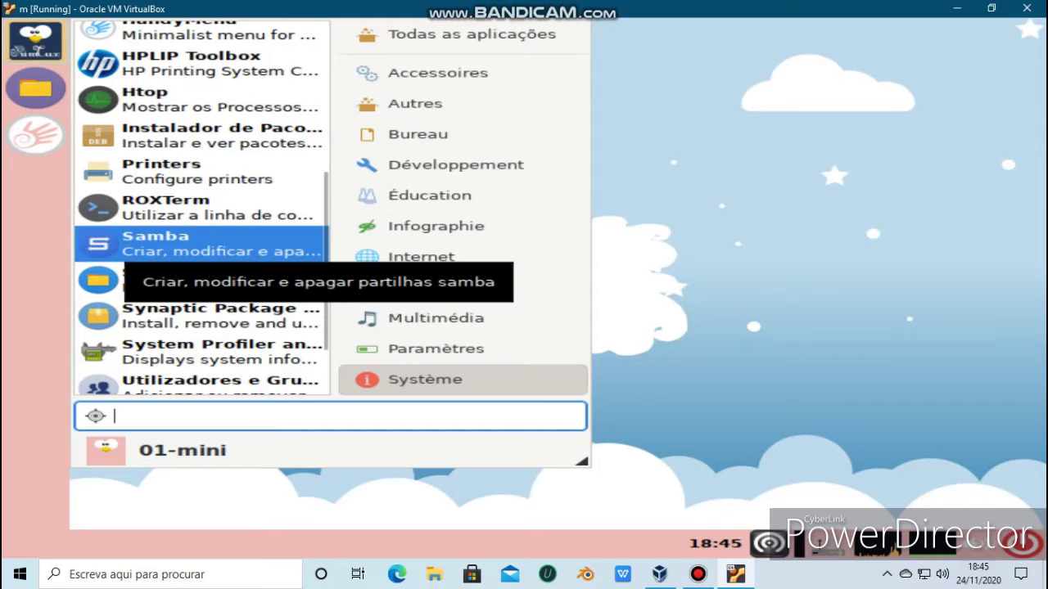
{"action": "scroll", "coordinate": [205, 262], "scroll_direction": "down", "scroll_amount": 2}
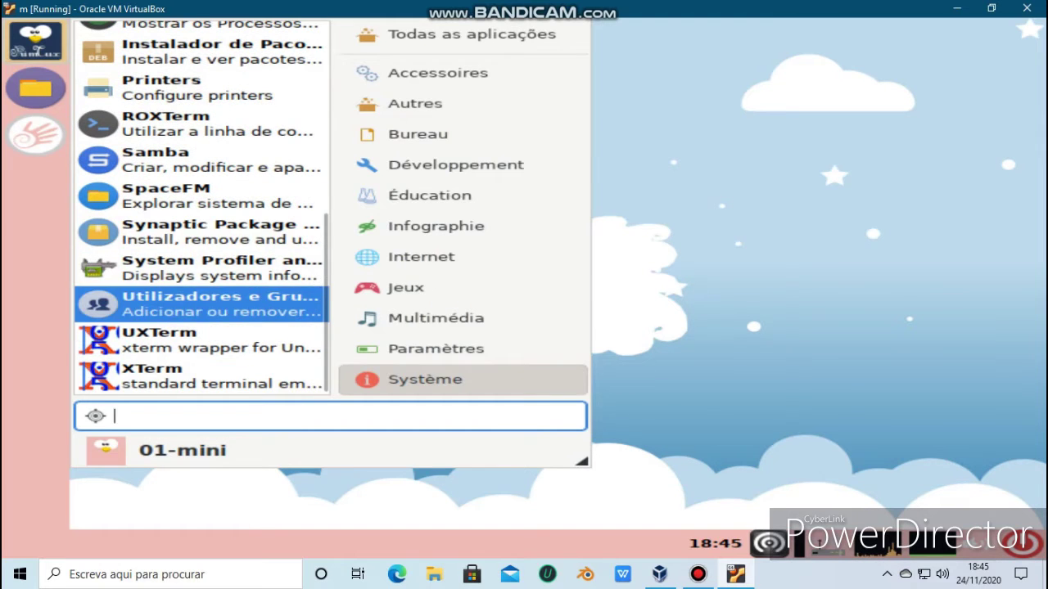
{"action": "left_click", "coordinate": [204, 341]}
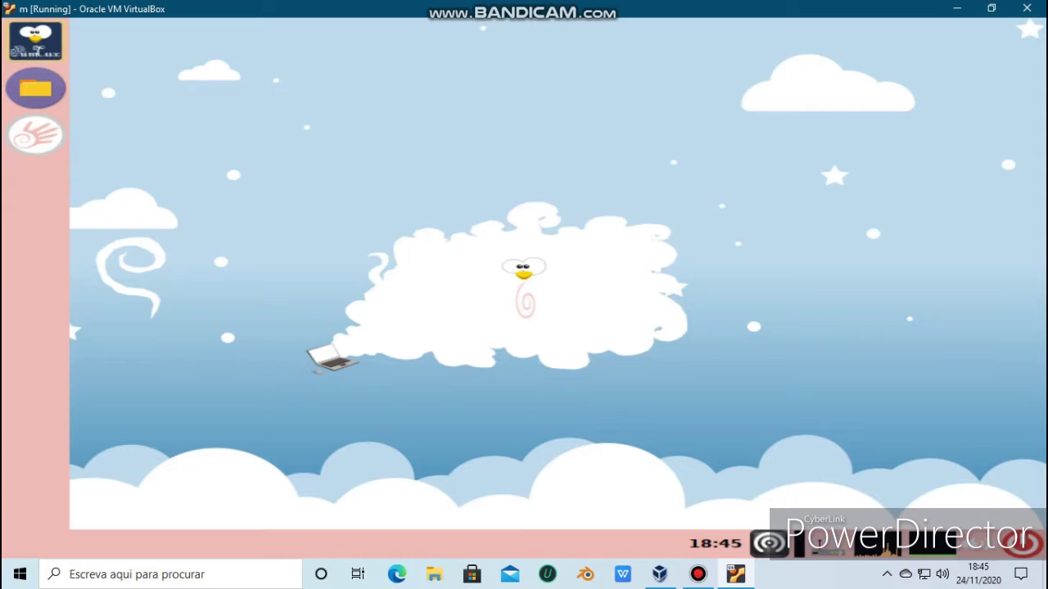
Step: Shrink the applications menu window in both width and height, then close it
{"action": "left_click", "coordinate": [35, 40]}
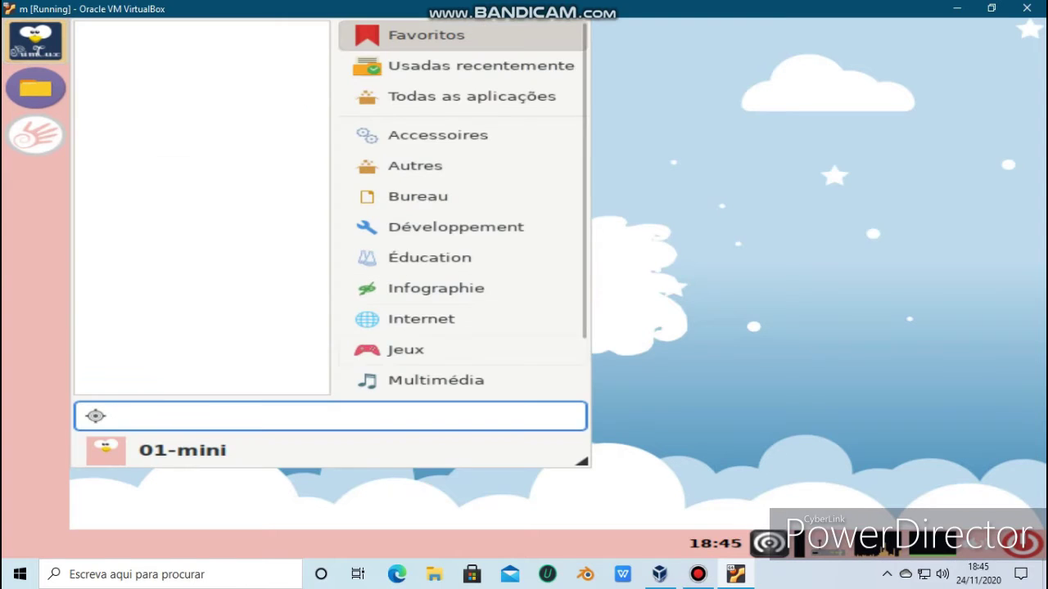
{"action": "left_click_drag", "start_coordinate": [582, 462], "coordinate": [448, 411]}
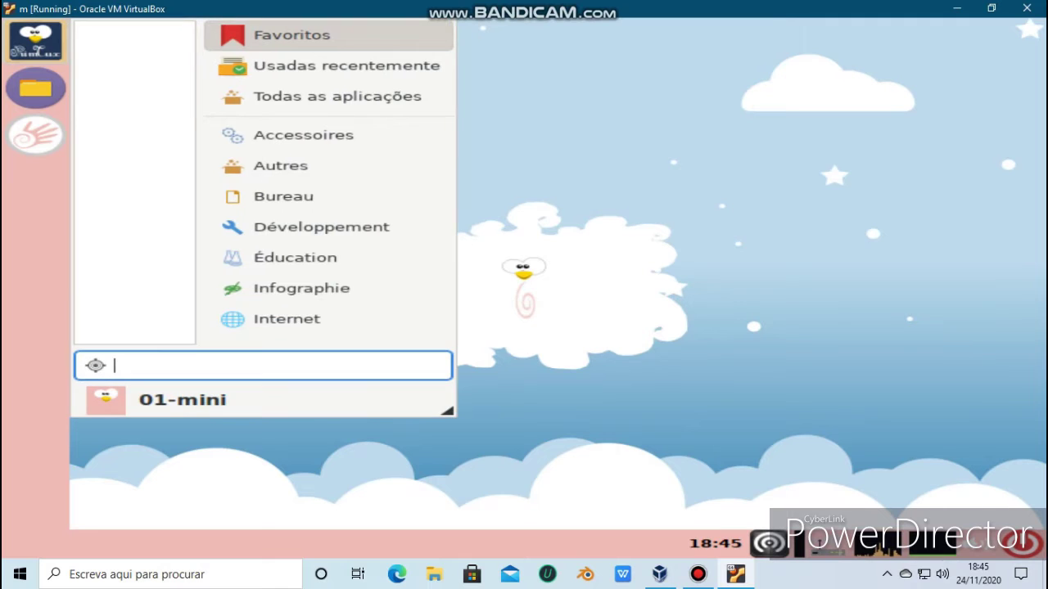
{"action": "left_click", "coordinate": [49, 198]}
Step: Examine the list of new items that can be added to the side panel, then close it without adding any
{"action": "right_click", "coordinate": [49, 198]}
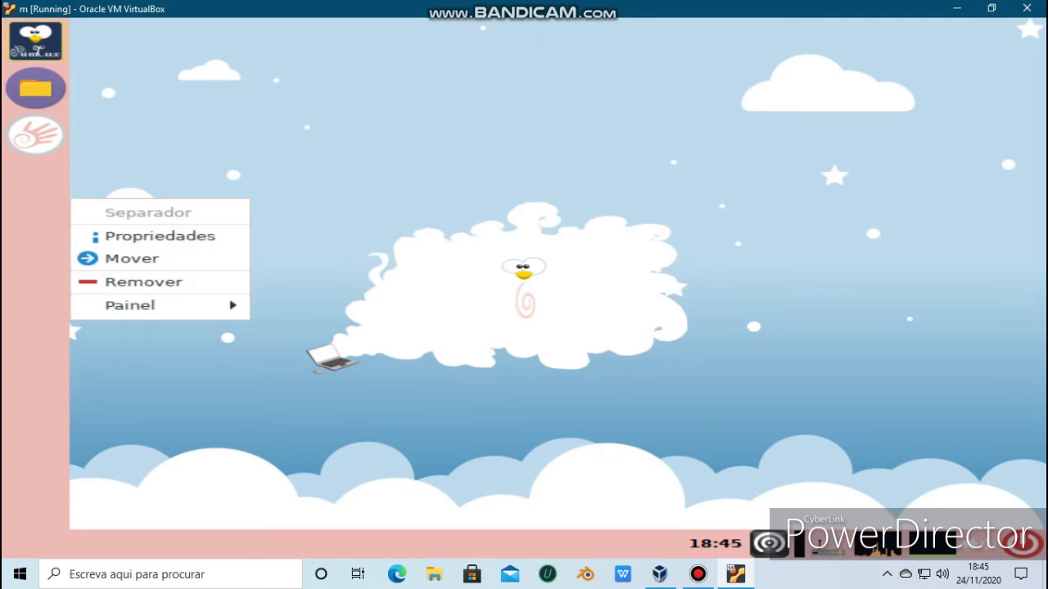
{"action": "mouse_move", "coordinate": [159, 306]}
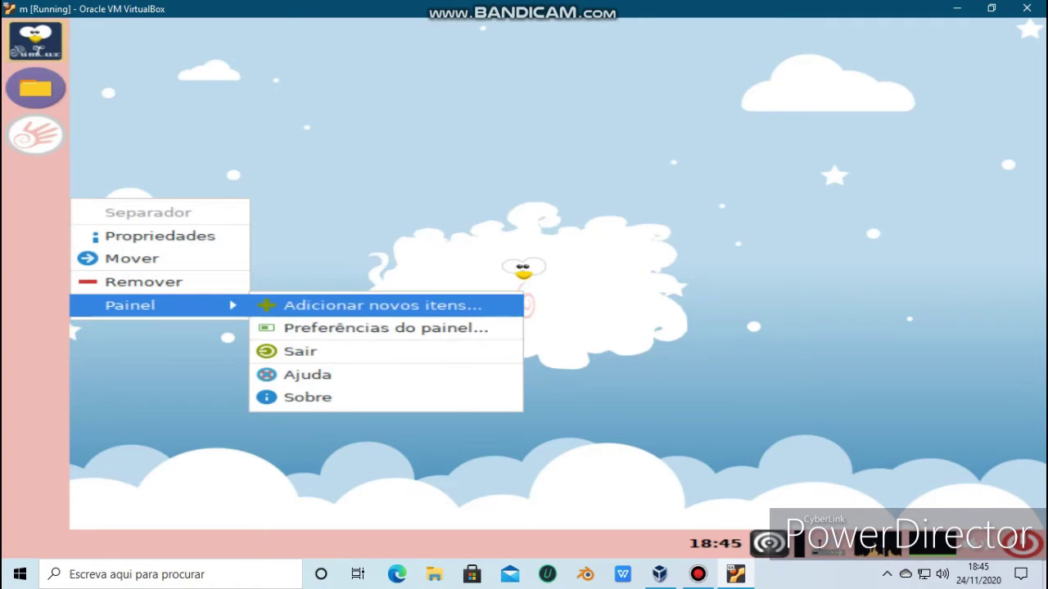
{"action": "left_click", "coordinate": [373, 306]}
{"action": "left_click_drag", "start_coordinate": [369, 29], "coordinate": [471, 30]}
{"action": "scroll", "coordinate": [500, 244], "scroll_direction": "down", "scroll_amount": 4}
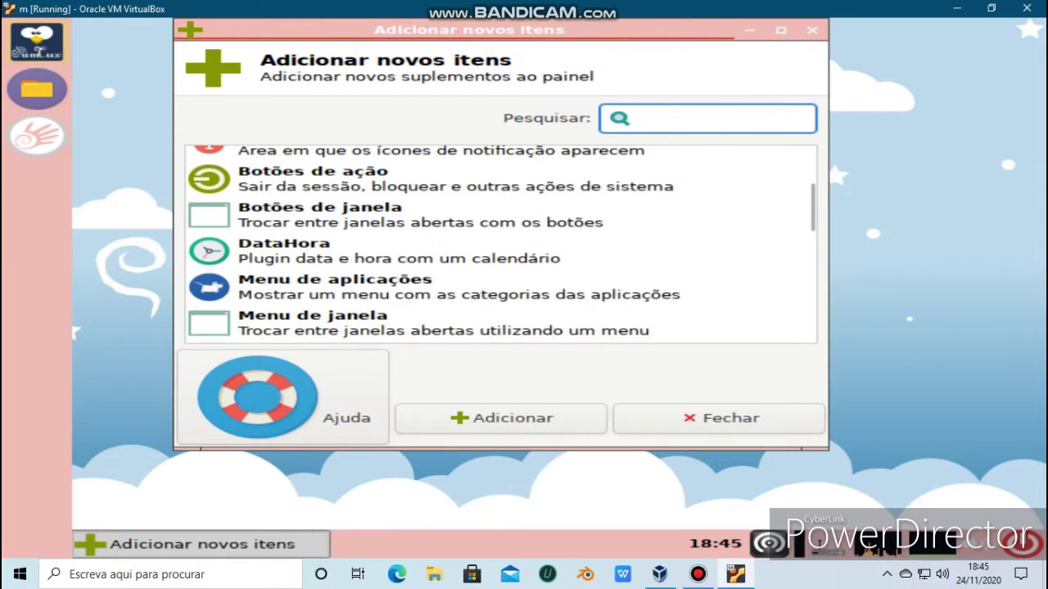
{"action": "scroll", "coordinate": [501, 244], "scroll_direction": "down", "scroll_amount": 2}
{"action": "scroll", "coordinate": [501, 244], "scroll_direction": "down", "scroll_amount": 2}
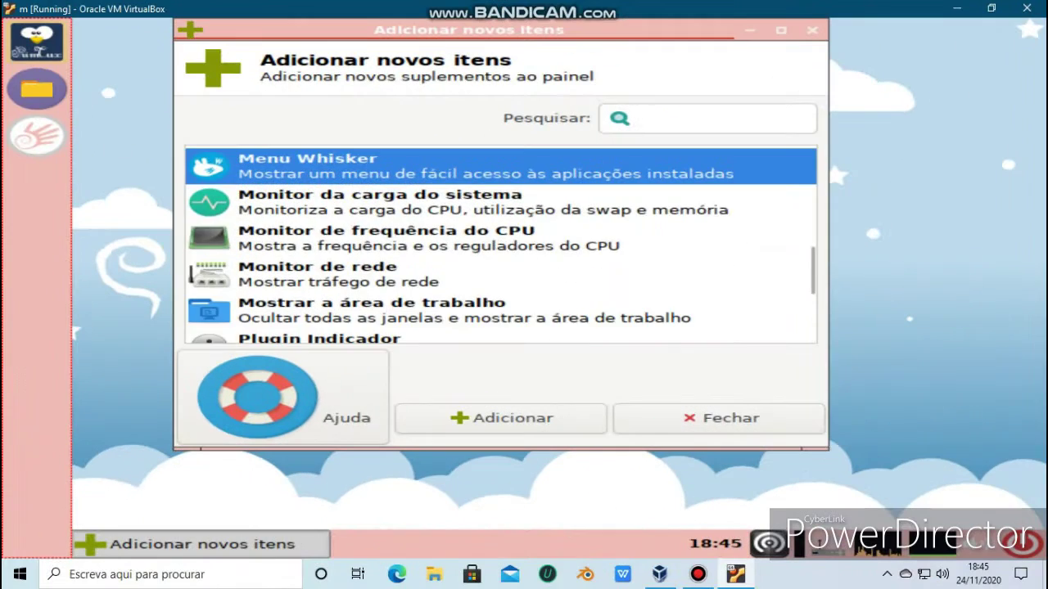
{"action": "scroll", "coordinate": [501, 244], "scroll_direction": "down", "scroll_amount": 3}
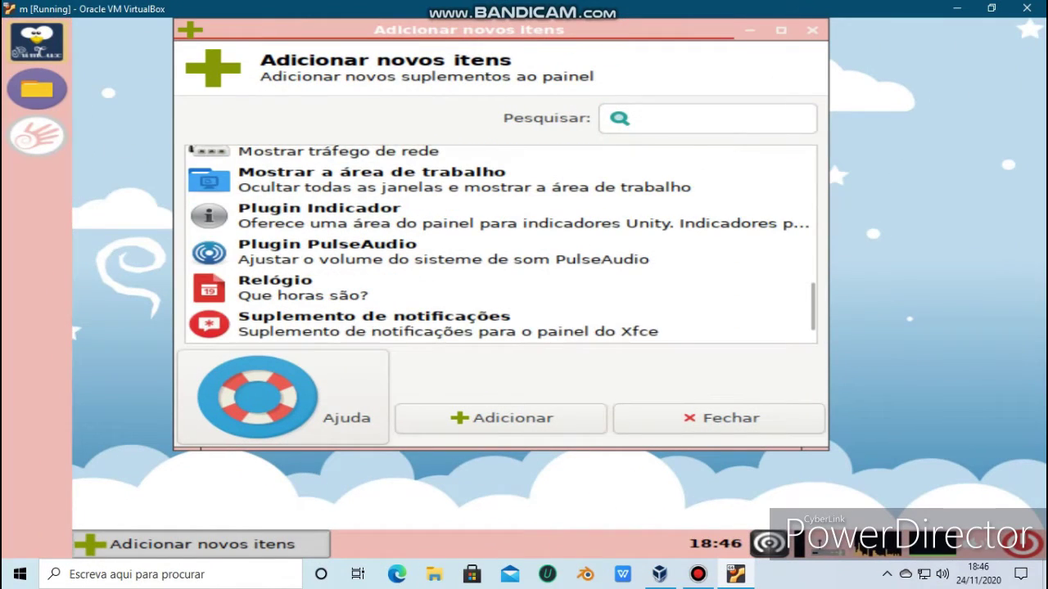
{"action": "scroll", "coordinate": [501, 242], "scroll_direction": "down", "scroll_amount": 1}
{"action": "left_click", "coordinate": [719, 418]}
{"action": "right_click", "coordinate": [413, 205]}
{"action": "mouse_move", "coordinate": [409, 300]}
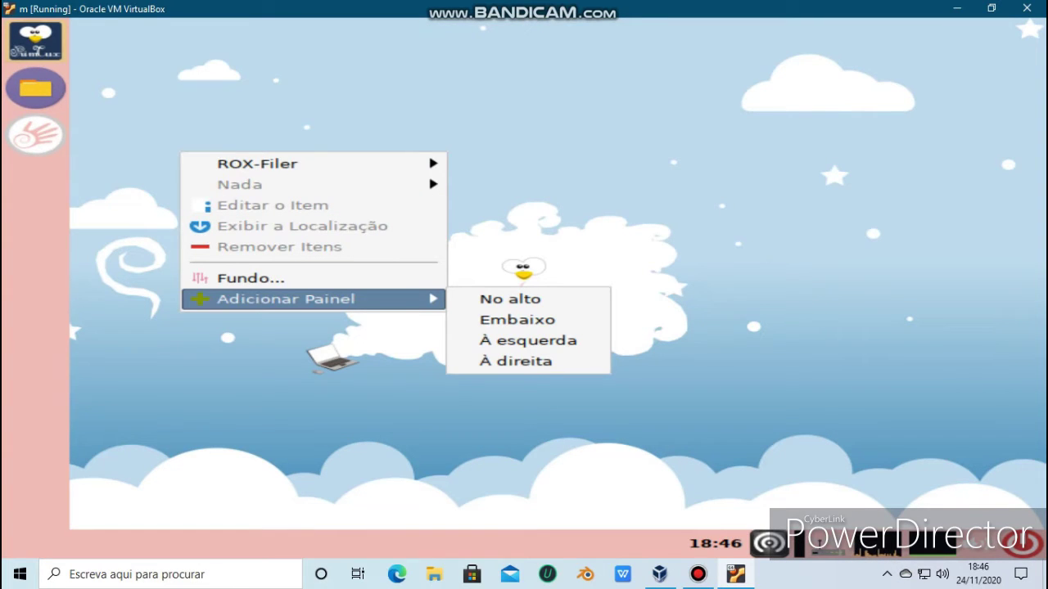
{"action": "key", "text": "Escape"}
Step: View the ROX-Filer properties and permissions through its About entry, then close the window
{"action": "right_click", "coordinate": [347, 230]}
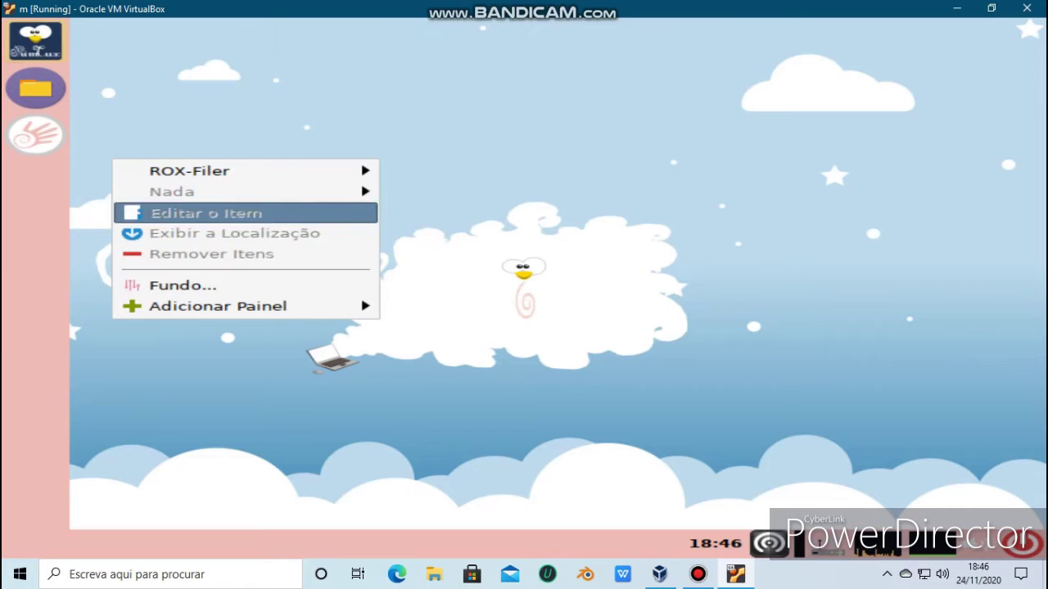
{"action": "mouse_move", "coordinate": [340, 171]}
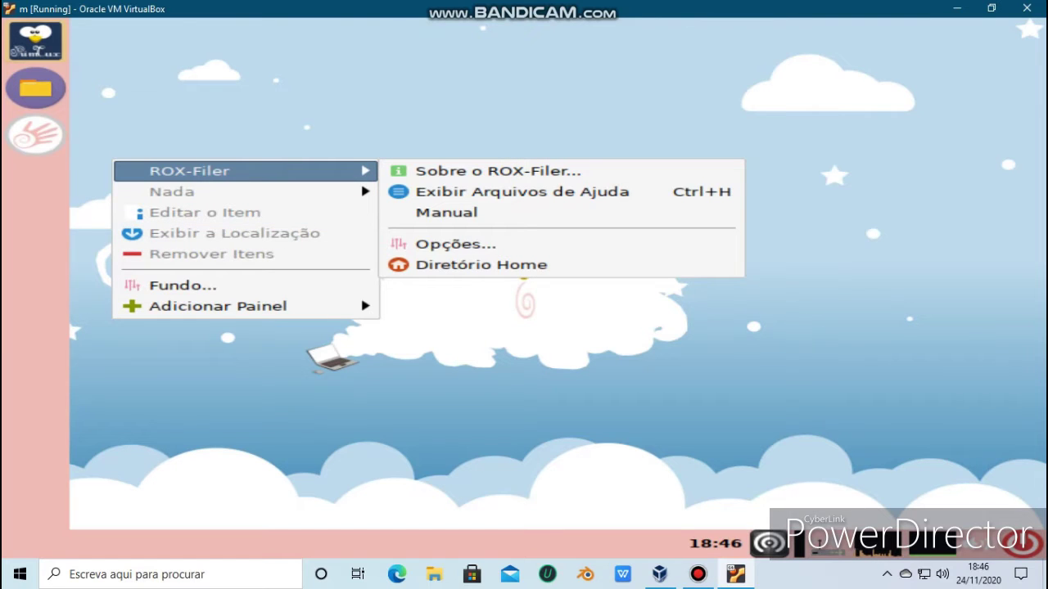
{"action": "left_click", "coordinate": [491, 170]}
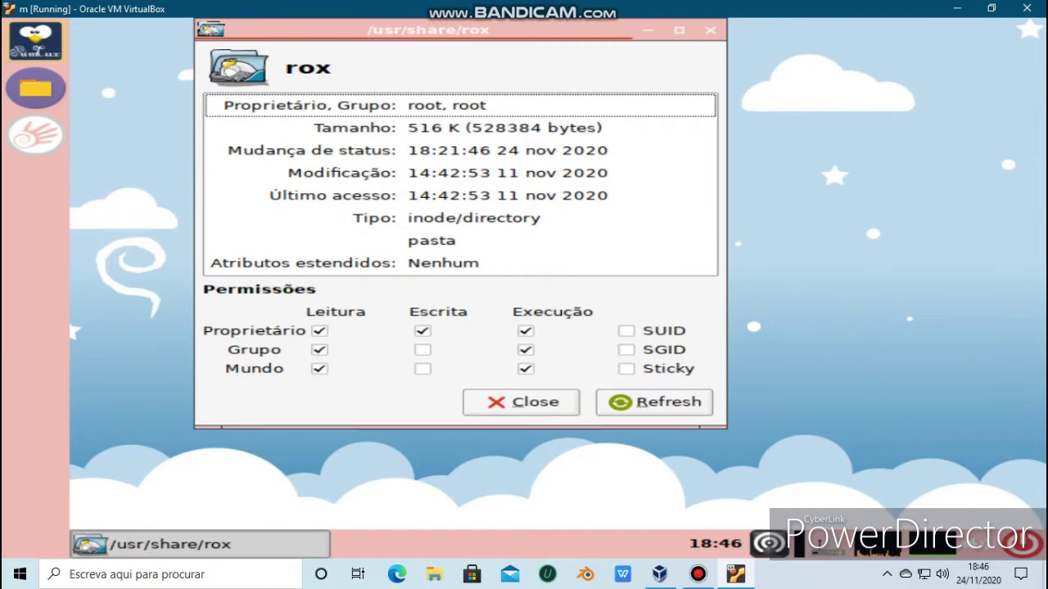
{"action": "left_click", "coordinate": [535, 402]}
{"action": "right_click", "coordinate": [138, 92]}
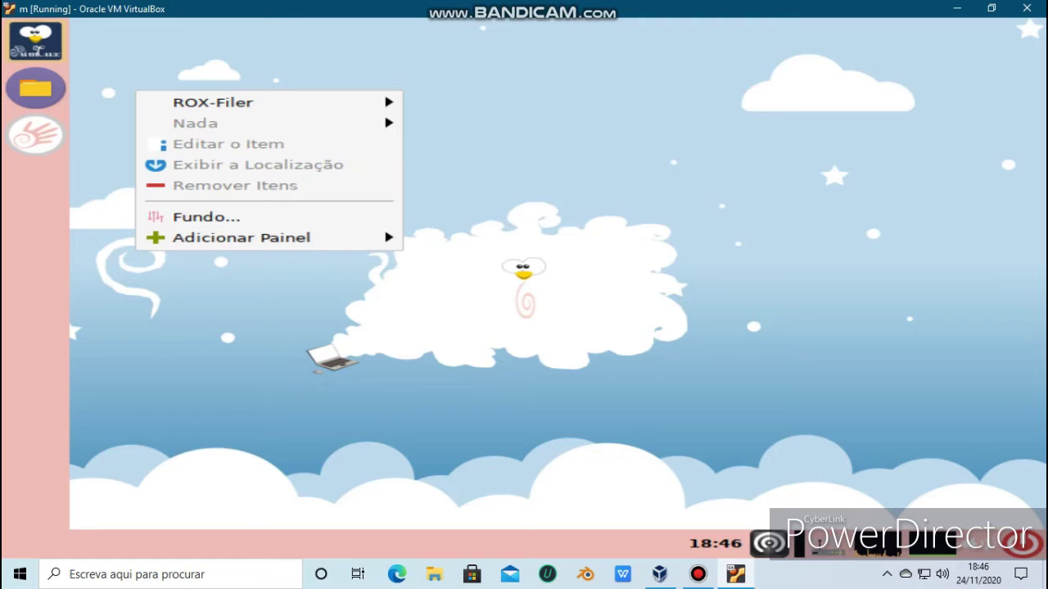
{"action": "mouse_move", "coordinate": [196, 124]}
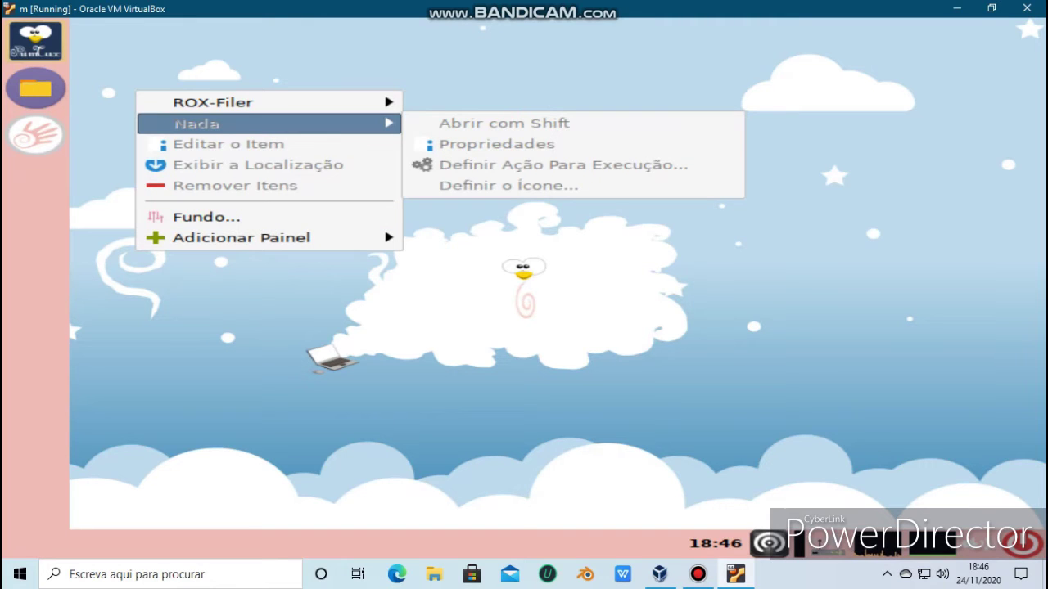
{"action": "key", "text": "Escape"}
Step: Change the taskbar panel's solid background colour to blue #6C9EBF and close its preferences
{"action": "right_click", "coordinate": [317, 541]}
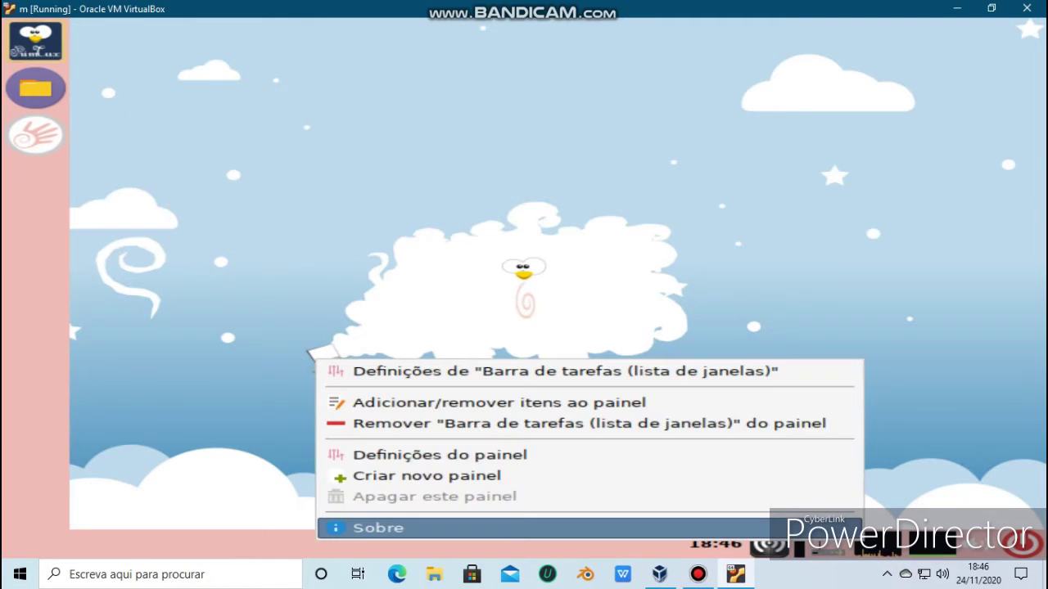
{"action": "left_click", "coordinate": [360, 454]}
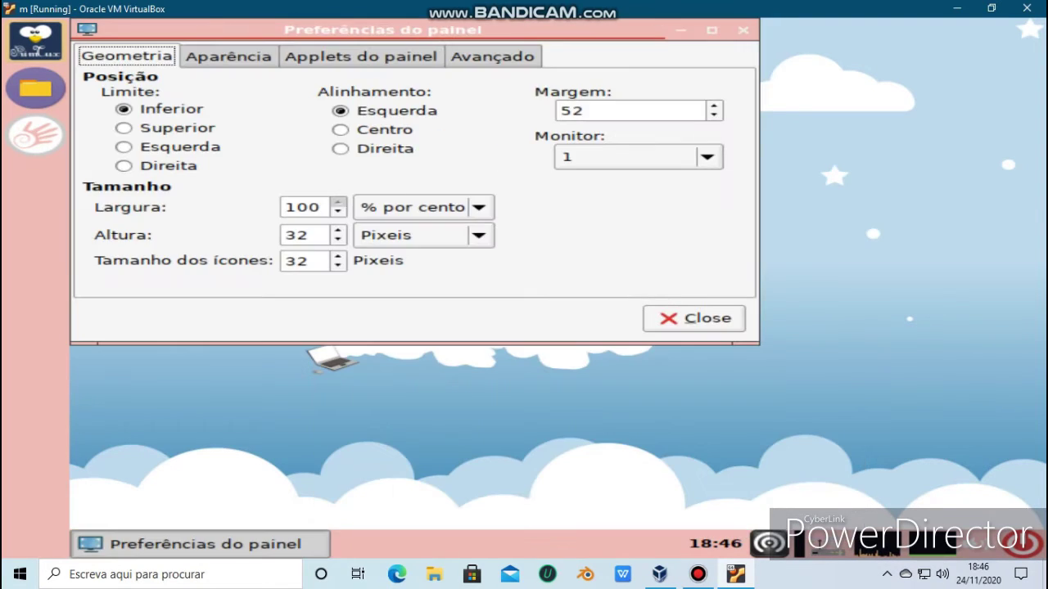
{"action": "left_click", "coordinate": [229, 56]}
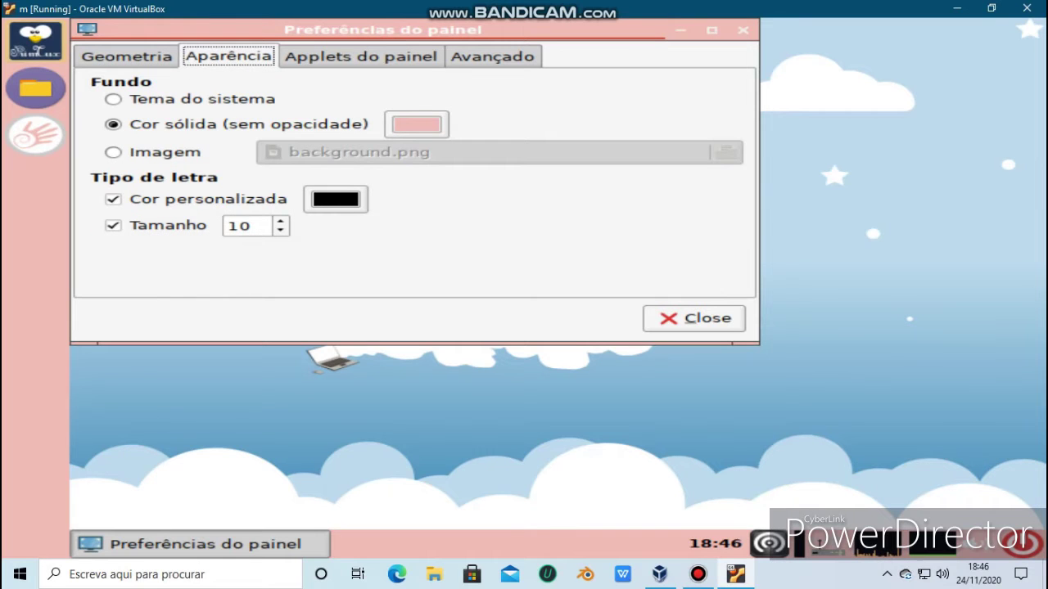
{"action": "left_click", "coordinate": [418, 123]}
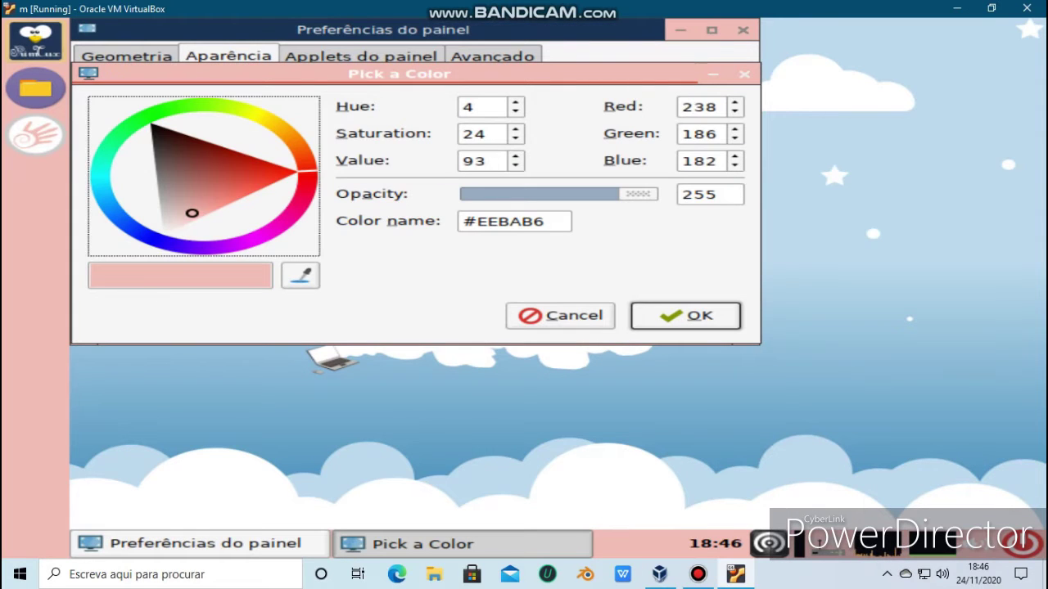
{"action": "mouse_move", "coordinate": [191, 213]}
{"action": "left_mouse_down"}
{"action": "mouse_move", "coordinate": [203, 208]}
{"action": "mouse_move", "coordinate": [216, 159]}
{"action": "mouse_move", "coordinate": [229, 166]}
{"action": "mouse_move", "coordinate": [204, 185]}
{"action": "left_mouse_up"}
{"action": "left_click_drag", "start_coordinate": [158, 240], "coordinate": [110, 205]}
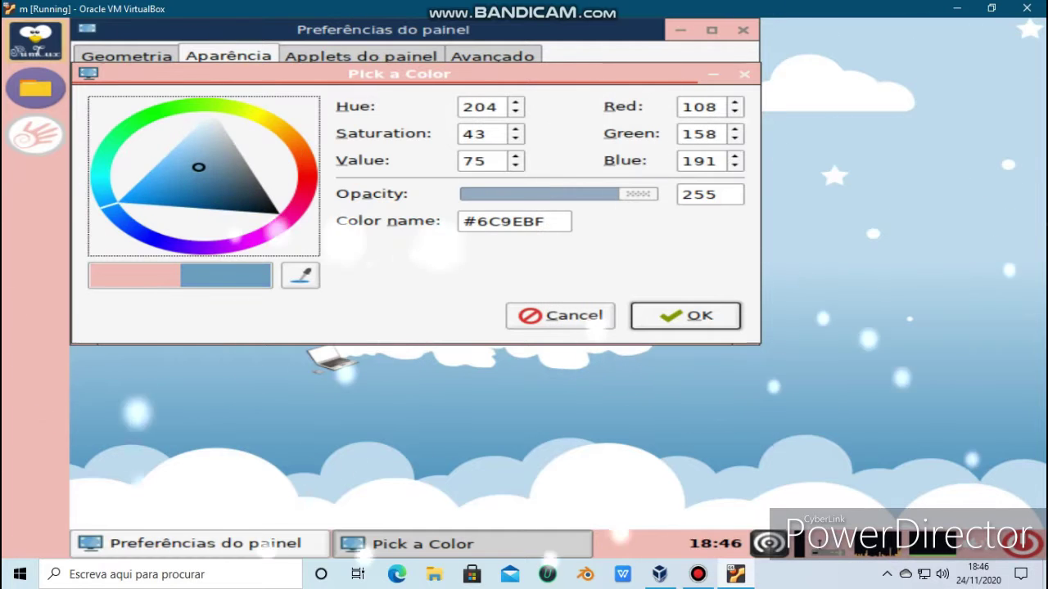
{"action": "left_click", "coordinate": [686, 316]}
{"action": "left_click", "coordinate": [697, 316]}
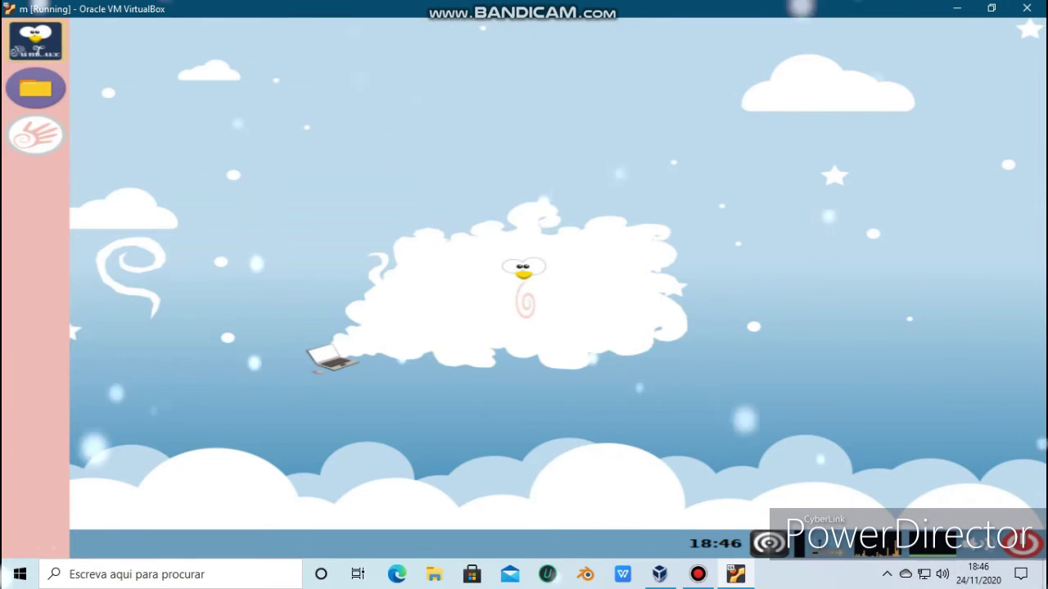
Step: Set the side panel's row size to 35 pixels in its preferences and close them
{"action": "right_click", "coordinate": [65, 277]}
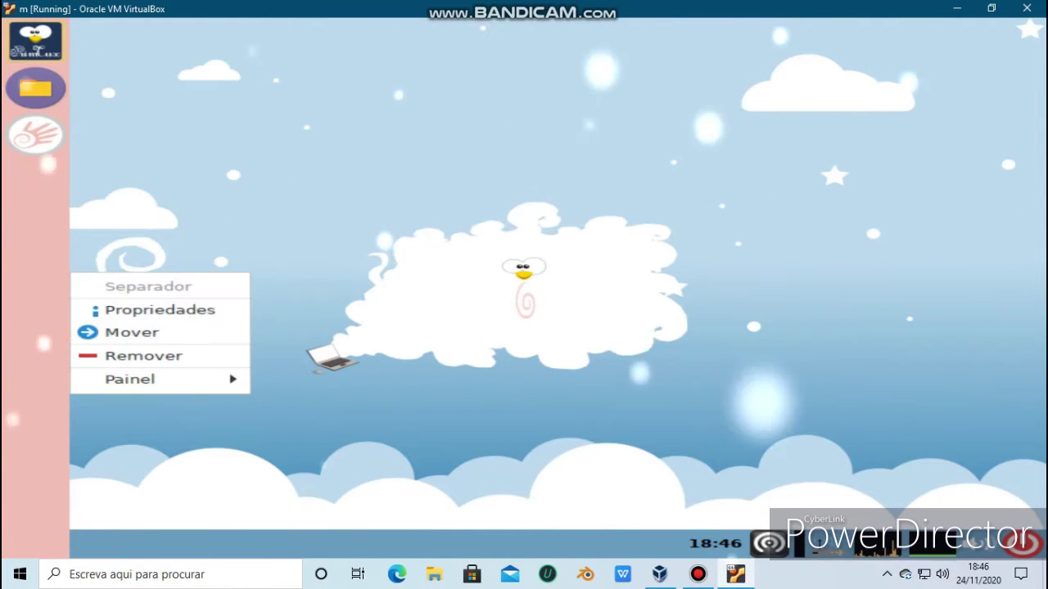
{"action": "mouse_move", "coordinate": [155, 380]}
{"action": "left_click", "coordinate": [378, 402]}
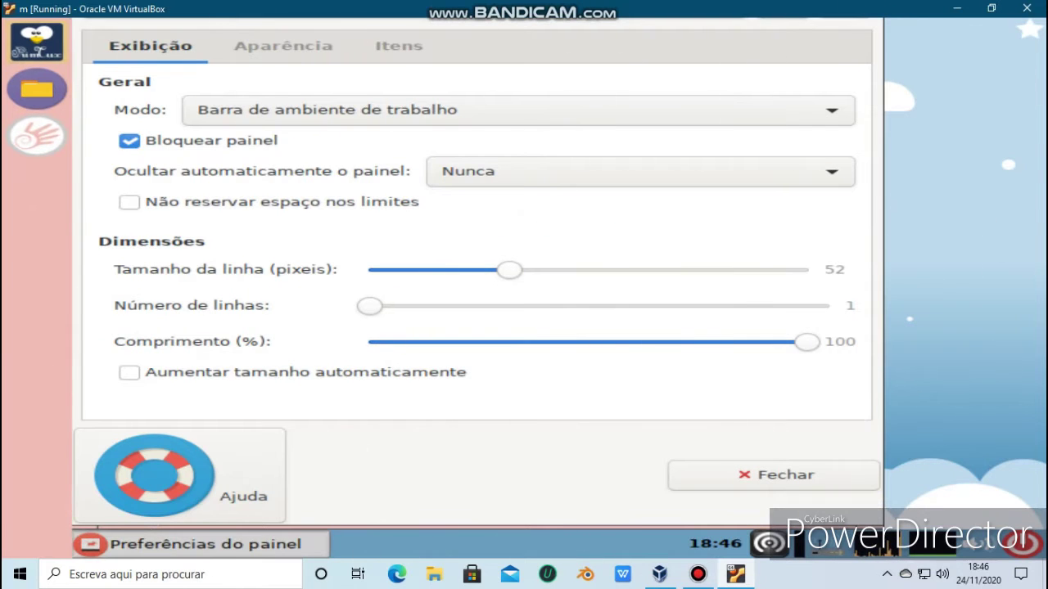
{"action": "left_click_drag", "start_coordinate": [509, 271], "coordinate": [443, 269]}
{"action": "left_click", "coordinate": [773, 476]}
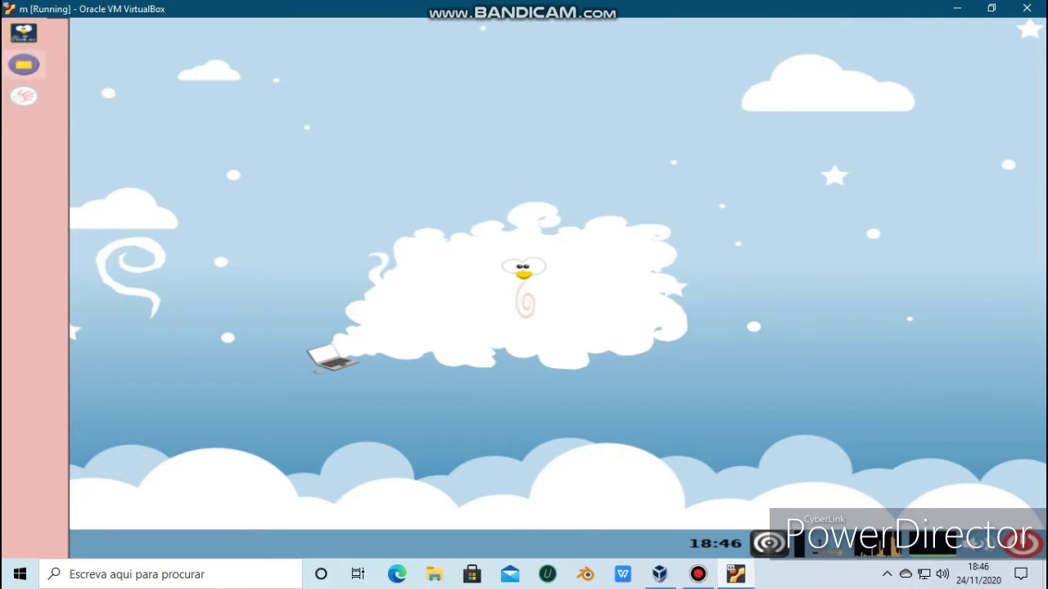
Step: Try Vertical mode for the side panel, switch its mode to Horizontal, and close the panel preferences
{"action": "right_click", "coordinate": [36, 190]}
{"action": "mouse_move", "coordinate": [161, 296]}
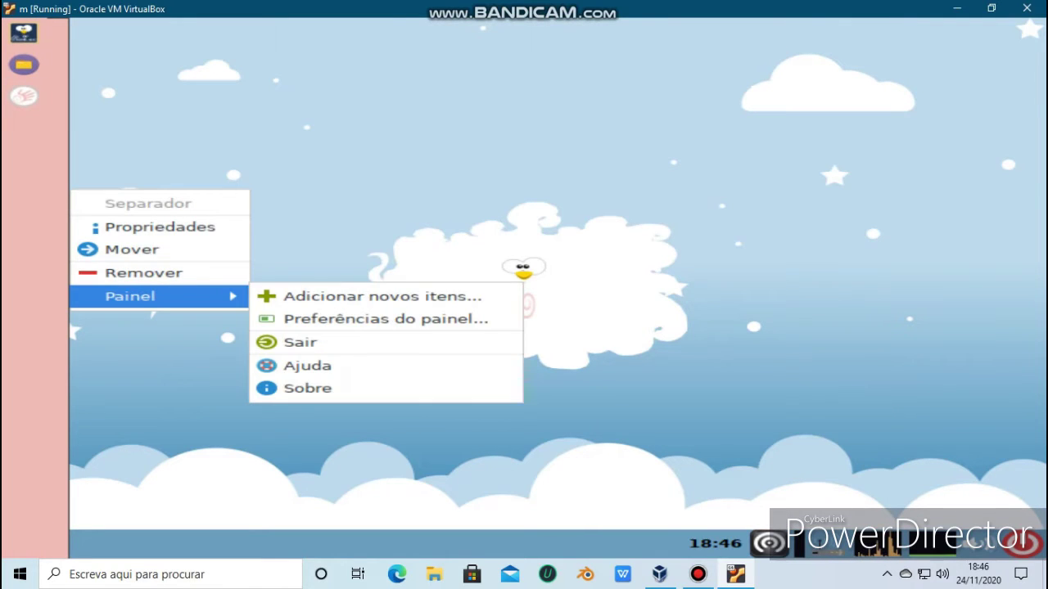
{"action": "left_click", "coordinate": [384, 318]}
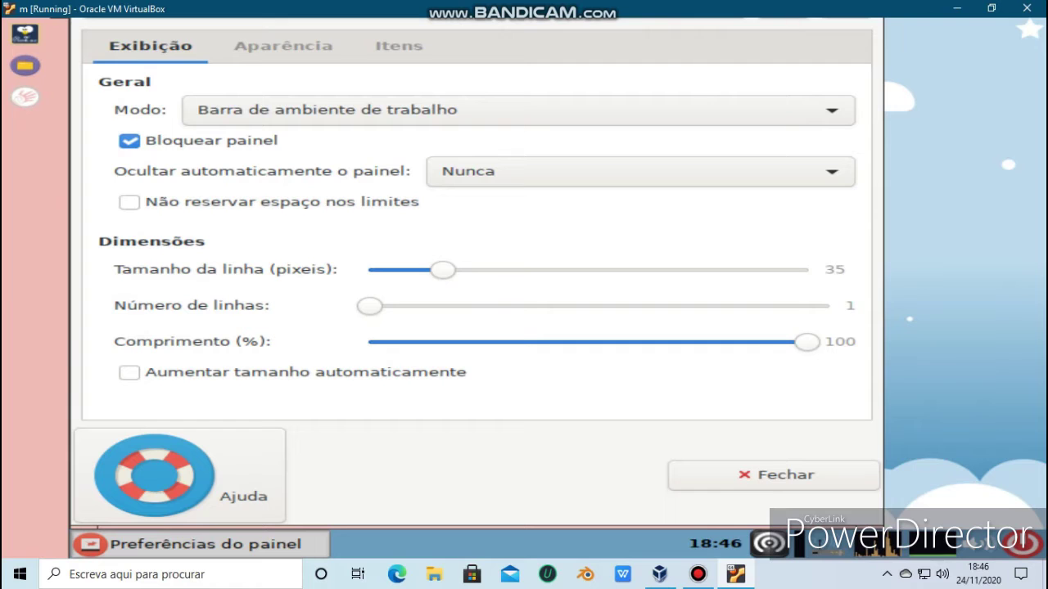
{"action": "left_click", "coordinate": [518, 111]}
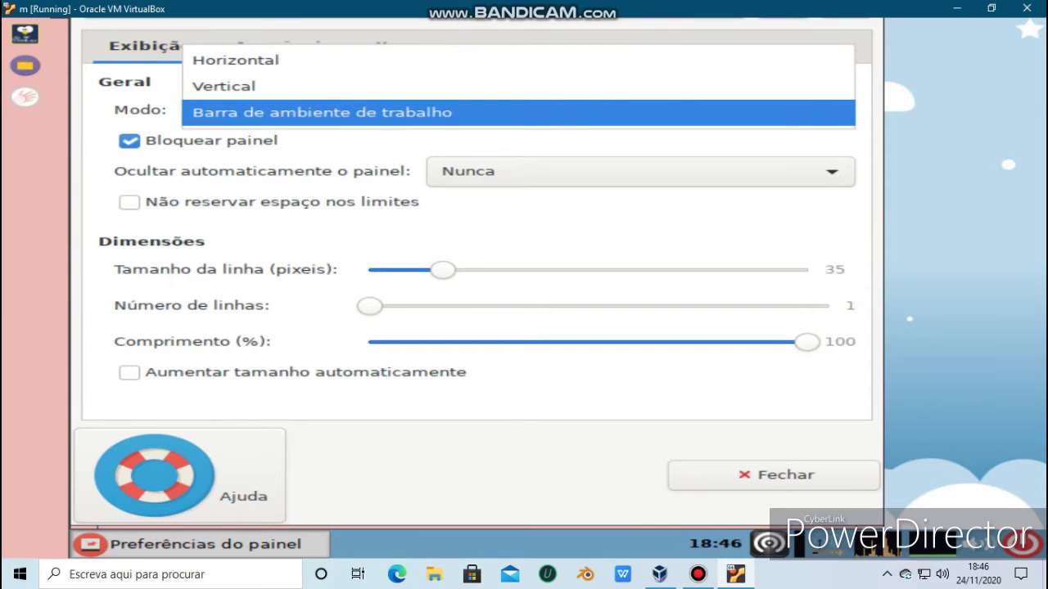
{"action": "left_click", "coordinate": [518, 86]}
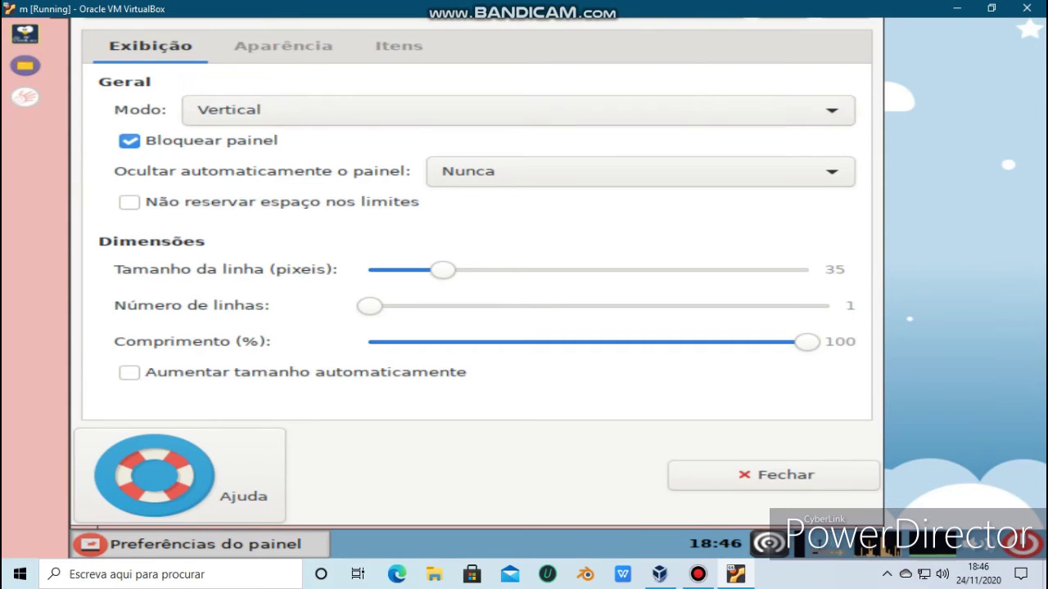
{"action": "left_click", "coordinate": [518, 110]}
{"action": "left_click", "coordinate": [518, 86]}
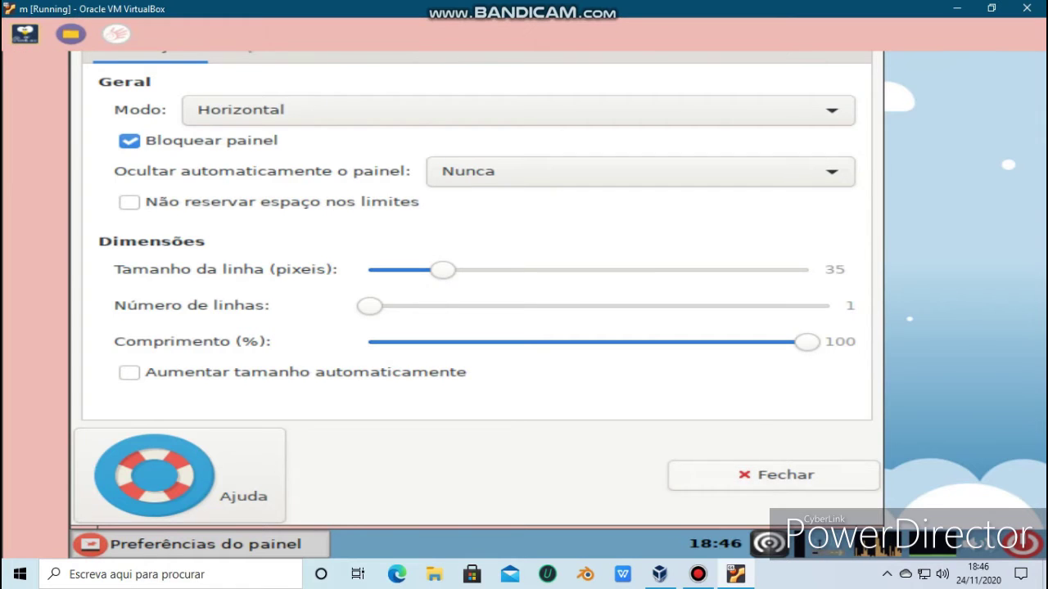
{"action": "left_click", "coordinate": [774, 476]}
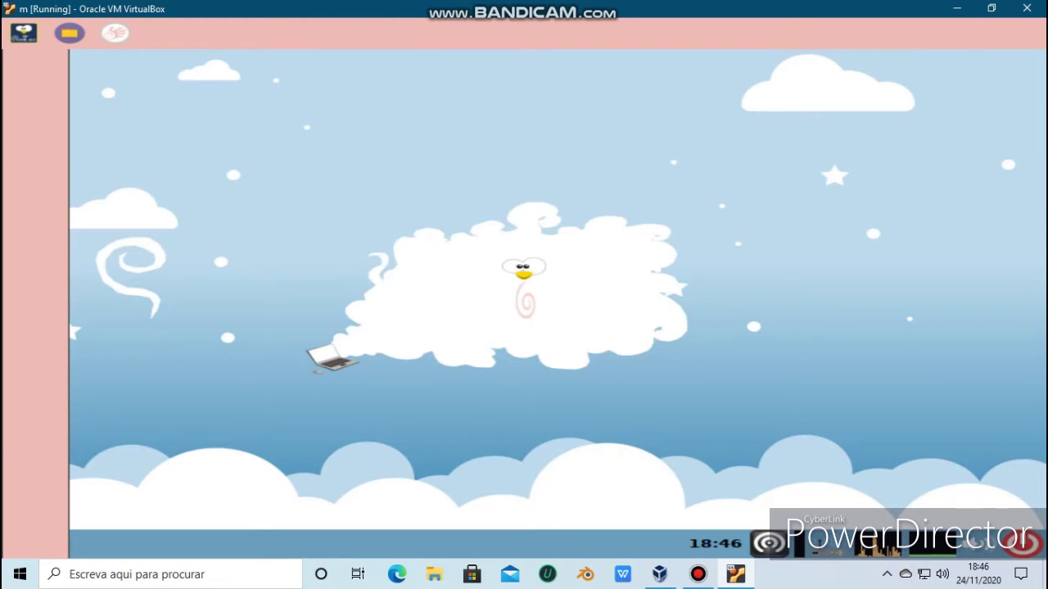
{"action": "left_click", "coordinate": [24, 32]}
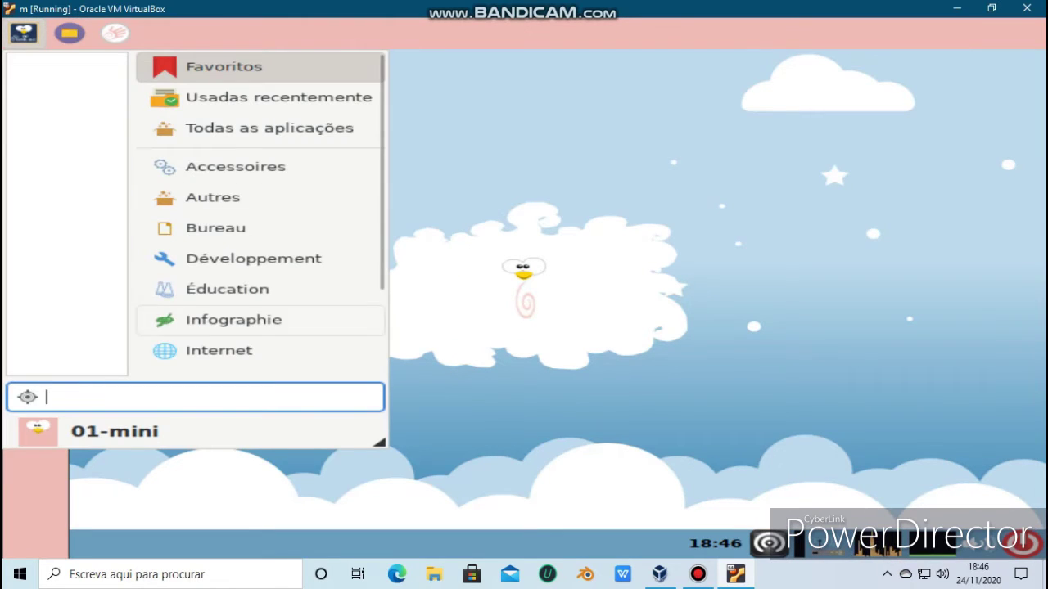
{"action": "left_click", "coordinate": [459, 352]}
{"action": "right_click", "coordinate": [155, 130]}
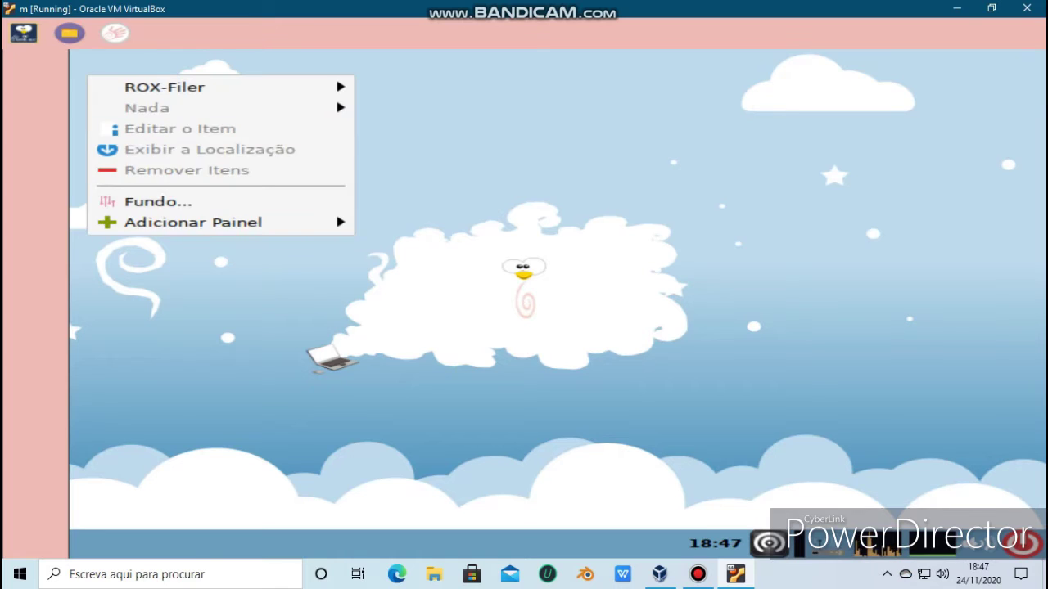
{"action": "left_click", "coordinate": [393, 245]}
{"action": "right_click", "coordinate": [278, 35]}
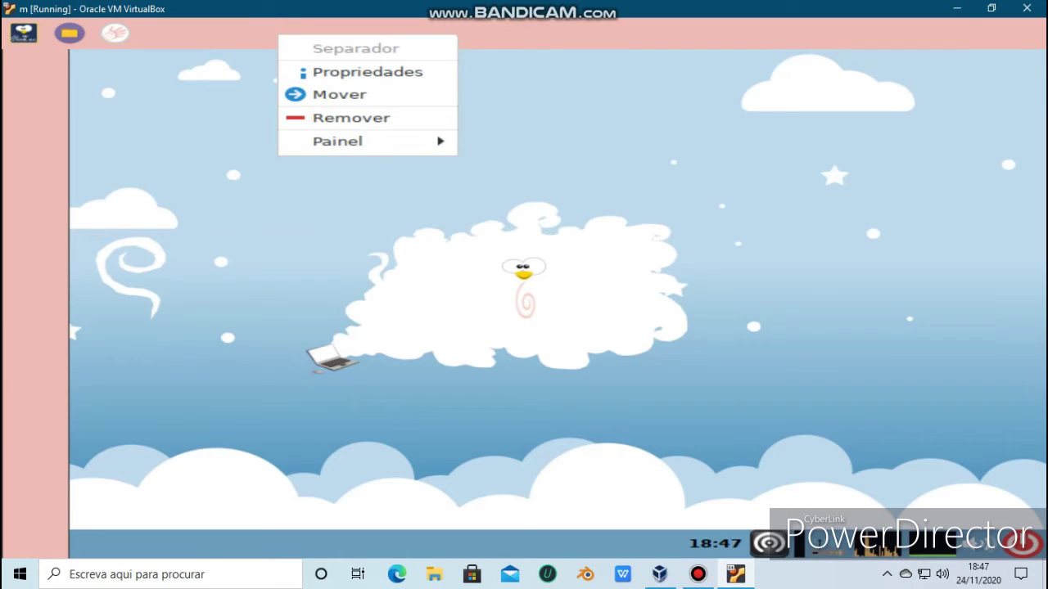
{"action": "left_click", "coordinate": [36, 183]}
Step: Enable Esconder Automaticamente for the desktop toolbar behind the former side panel
{"action": "right_click", "coordinate": [36, 183]}
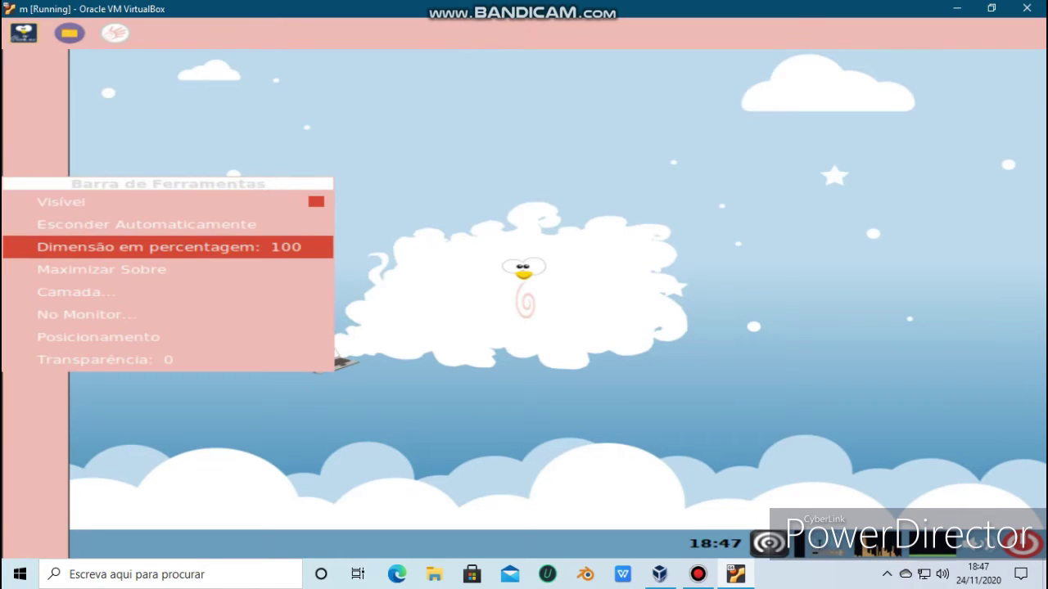
{"action": "key", "text": "Down"}
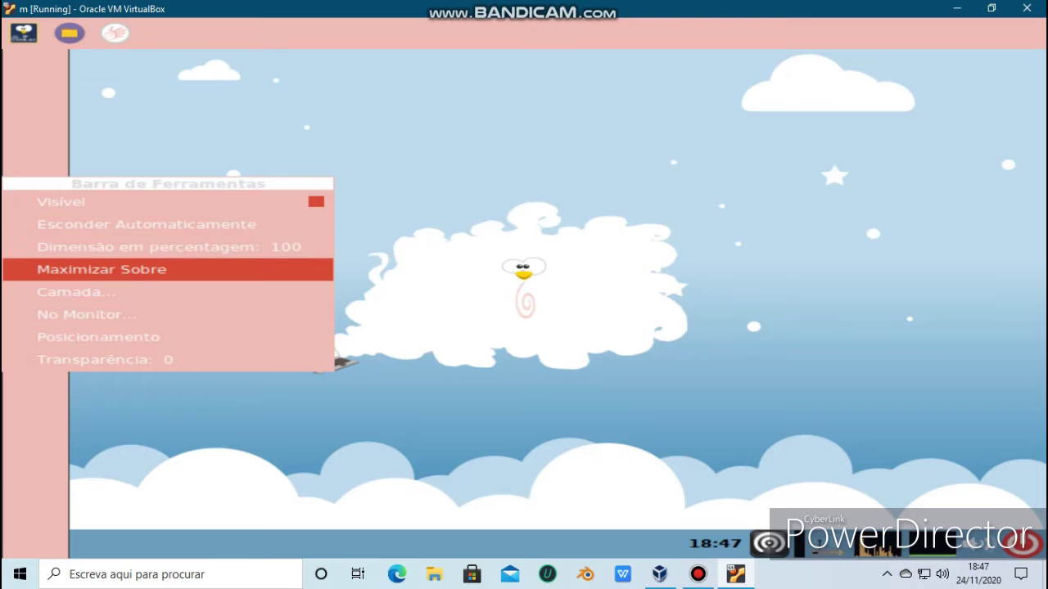
{"action": "key", "text": "Up"}
{"action": "key", "text": "Up"}
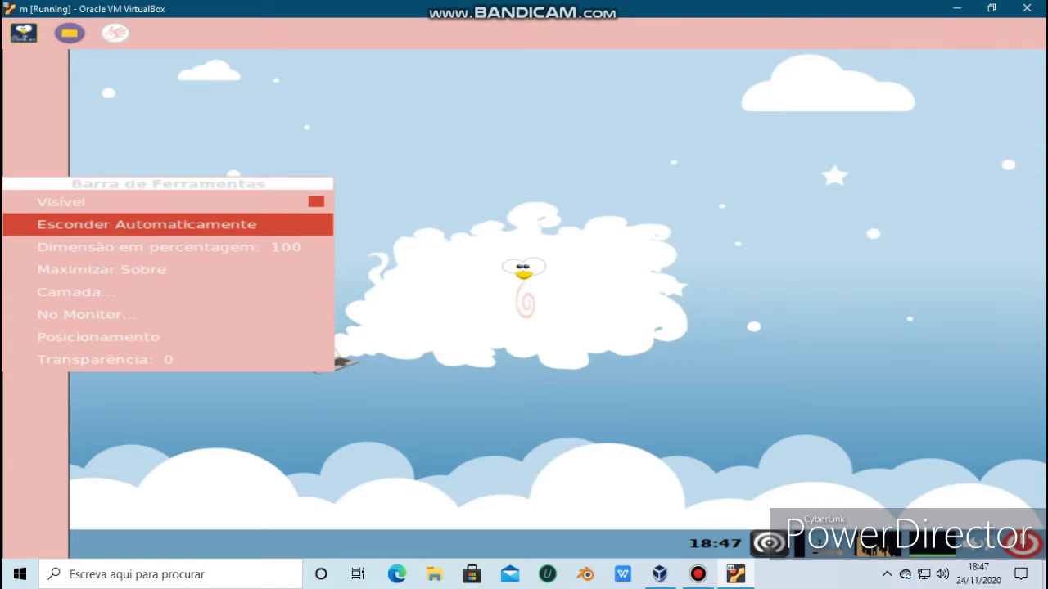
{"action": "key", "text": "Return"}
{"action": "key", "text": "Up"}
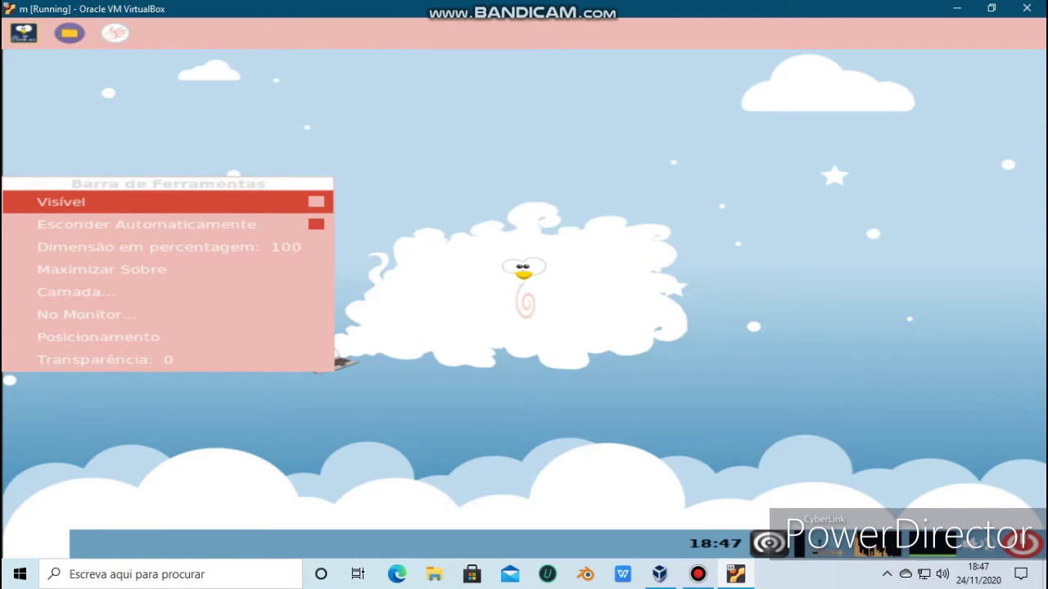
Step: Show the Système category in the applications menu and widen the menu window so the application names fit
{"action": "left_click", "coordinate": [23, 33]}
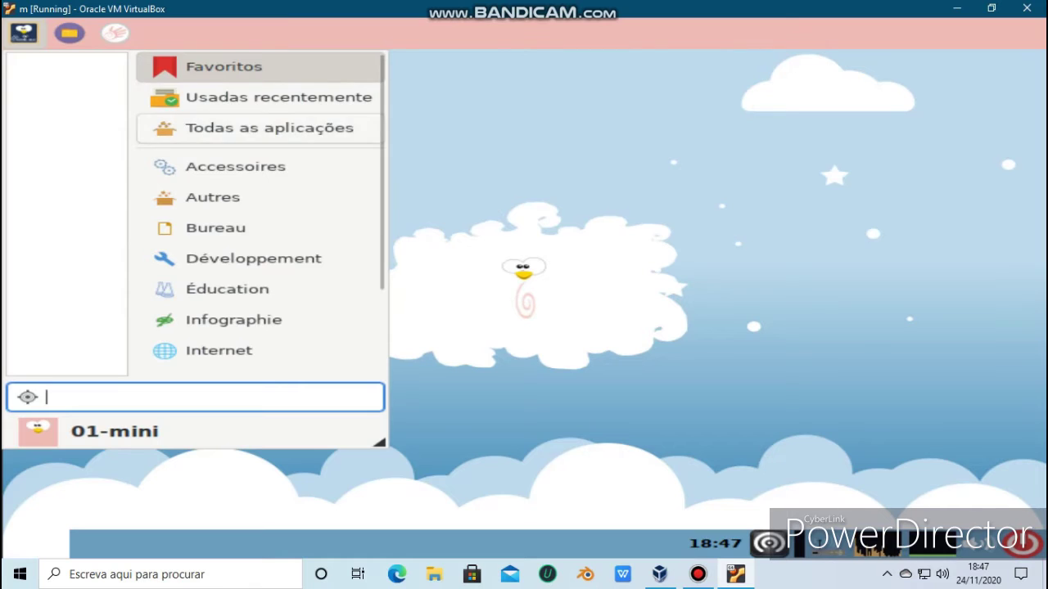
{"action": "scroll", "coordinate": [246, 140], "scroll_direction": "down", "scroll_amount": 3}
{"action": "scroll", "coordinate": [246, 140], "scroll_direction": "up", "scroll_amount": 1}
{"action": "scroll", "coordinate": [246, 140], "scroll_direction": "down", "scroll_amount": 1}
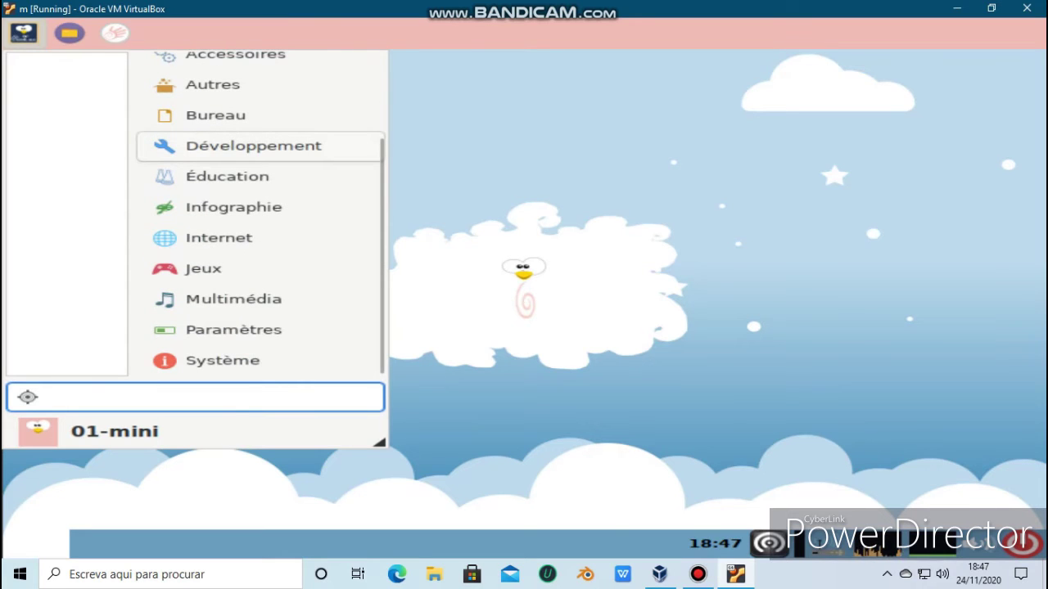
{"action": "left_click", "coordinate": [246, 361]}
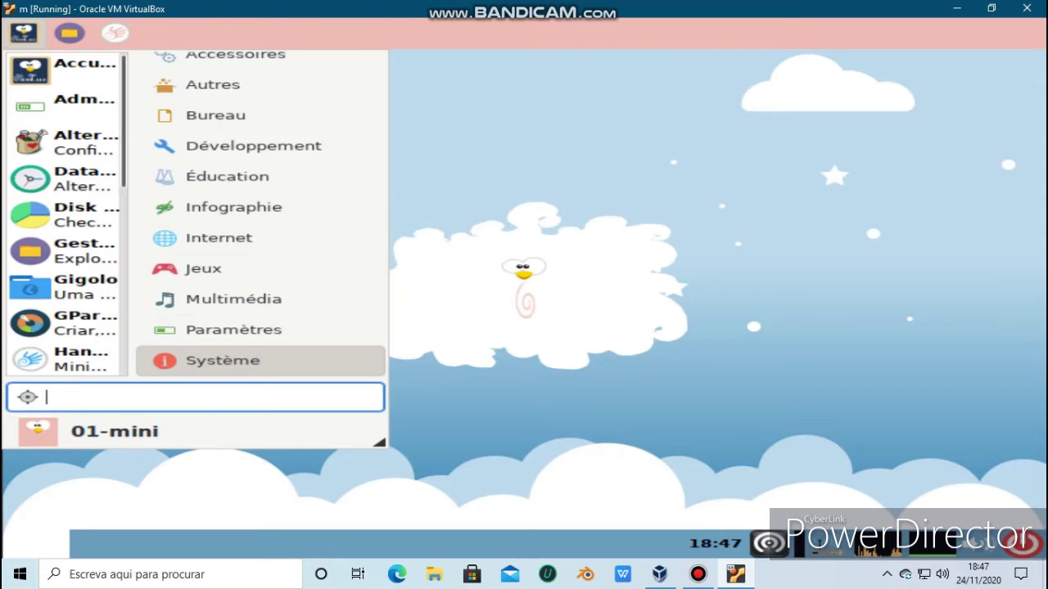
{"action": "left_click_drag", "start_coordinate": [379, 443], "coordinate": [606, 428]}
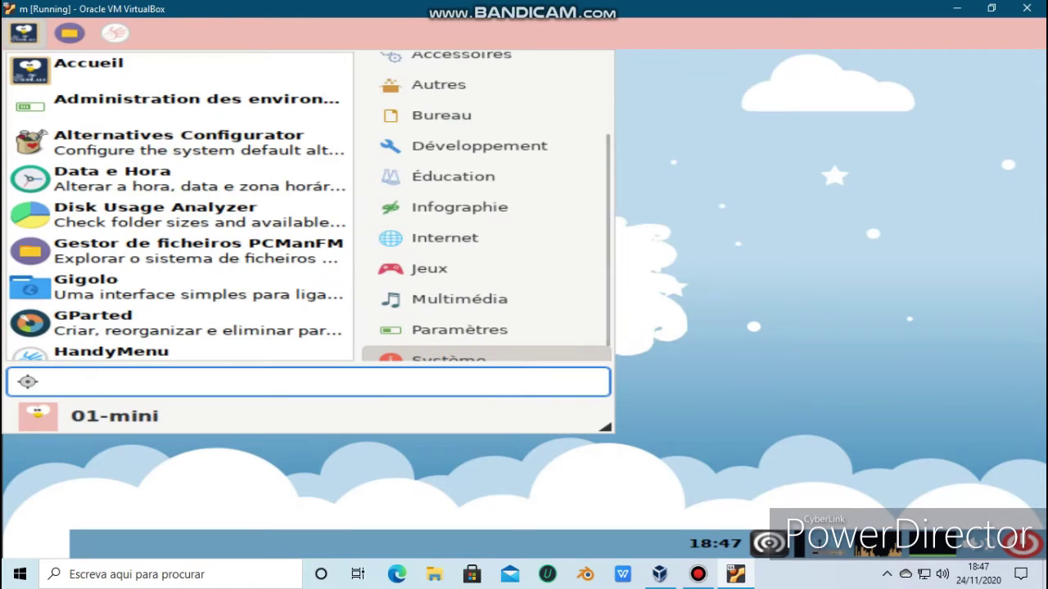
Step: Launch Gigolo from the Système applications and move its window so its title bar and menu bar are reachable
{"action": "scroll", "coordinate": [181, 168], "scroll_direction": "down", "scroll_amount": 3}
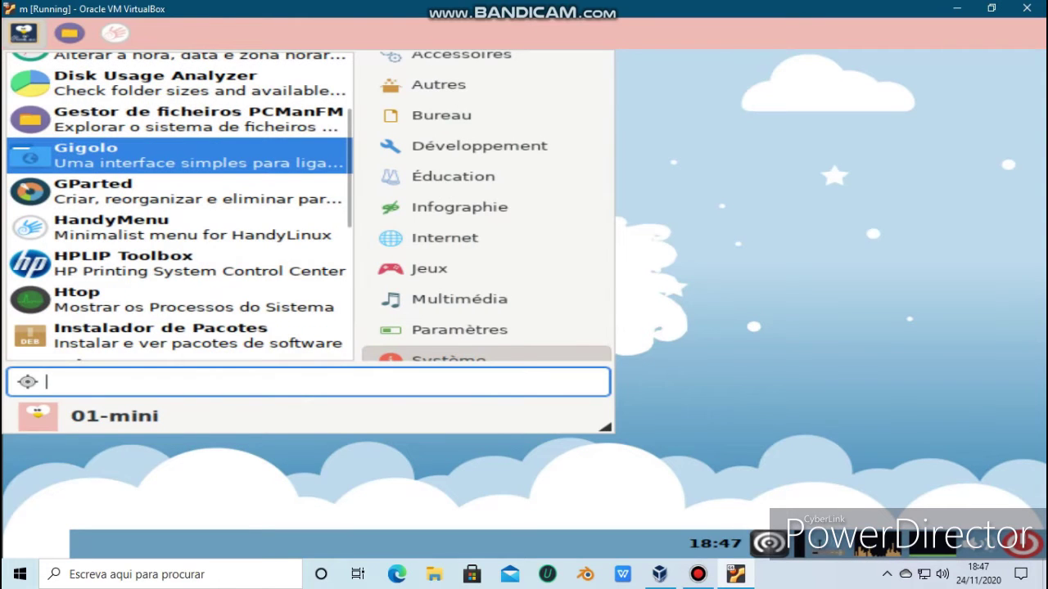
{"action": "left_click", "coordinate": [180, 155]}
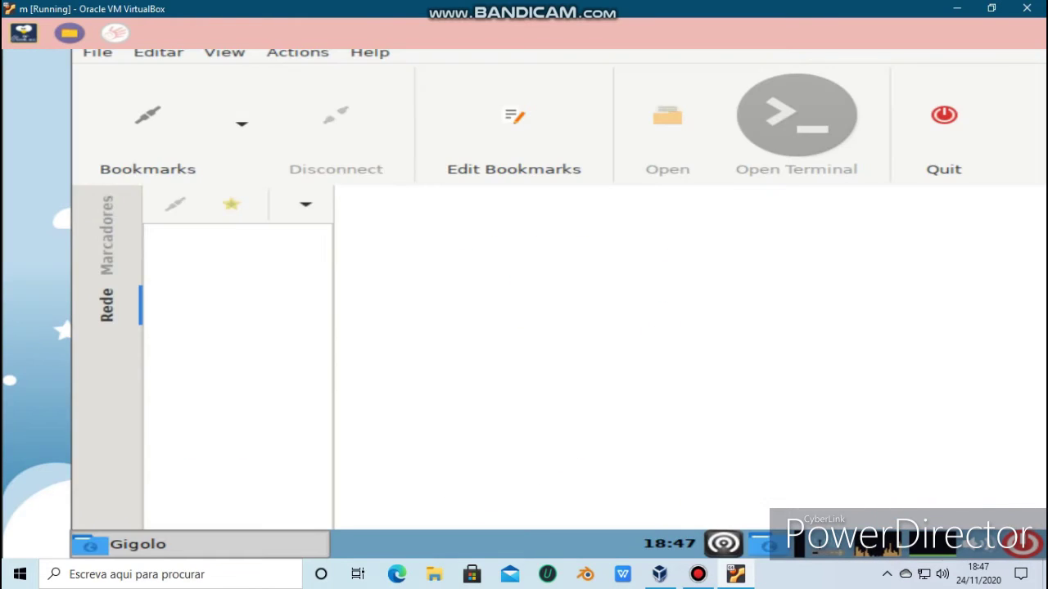
{"action": "left_click_drag", "start_coordinate": [523, 327], "coordinate": [433, 359]}
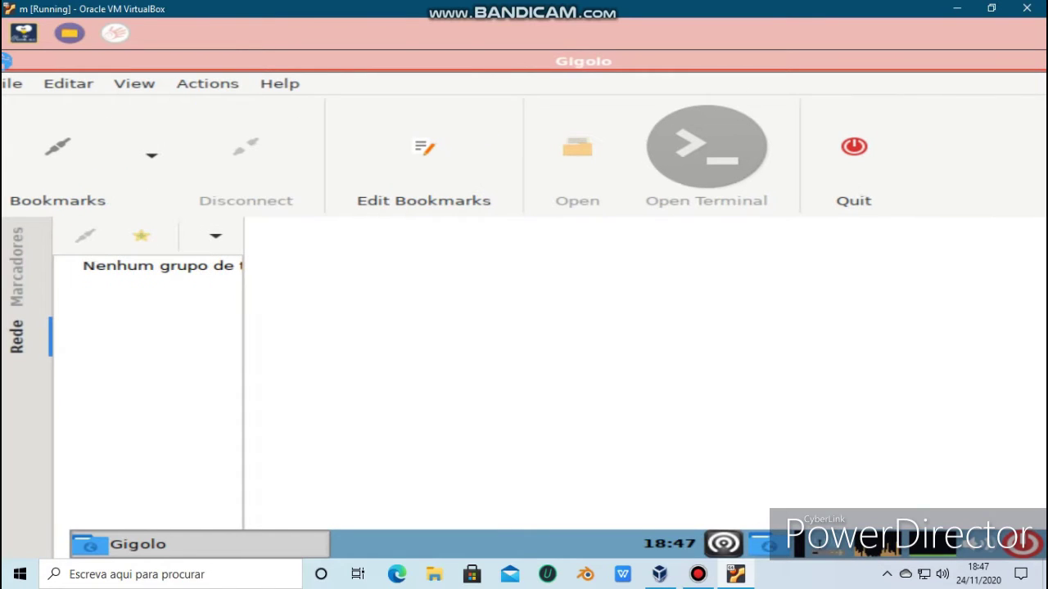
Step: View Gigolo's bookmark editor without adding any bookmark, then close the editor and the Gigolo window
{"action": "left_click", "coordinate": [12, 84]}
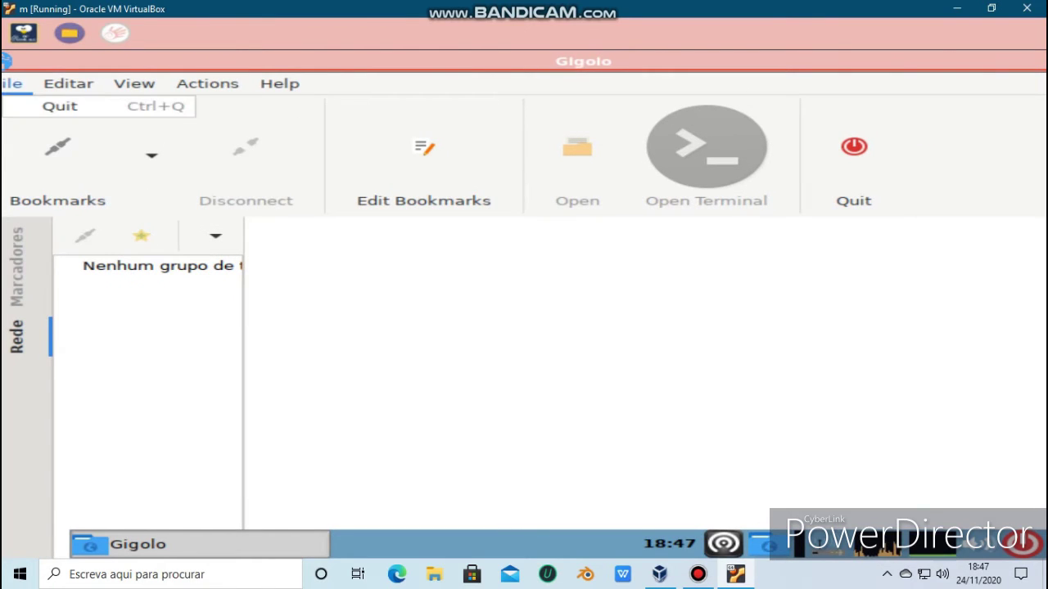
{"action": "mouse_move", "coordinate": [68, 84]}
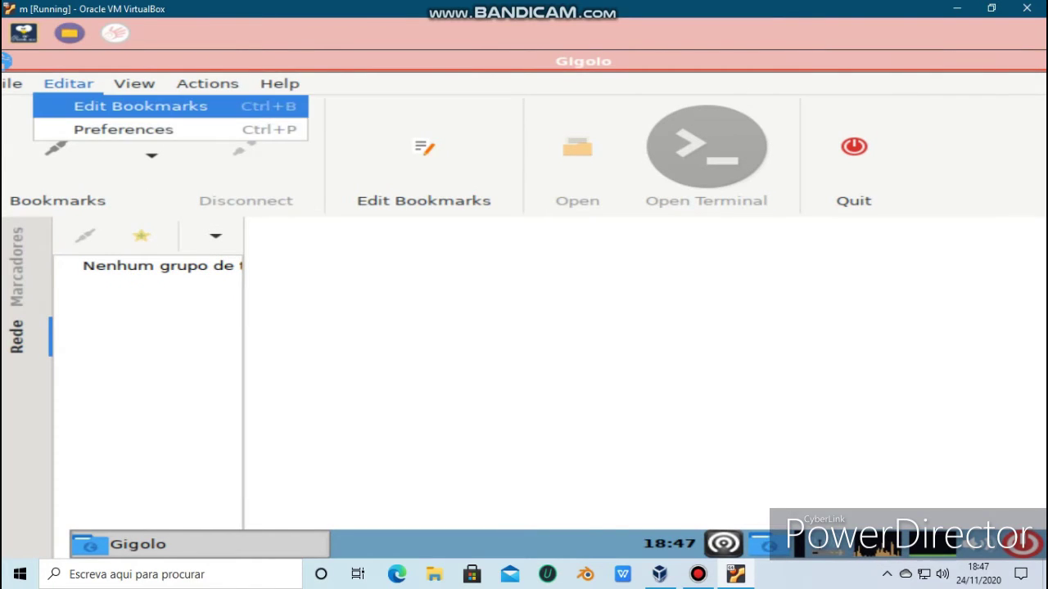
{"action": "left_click", "coordinate": [140, 107]}
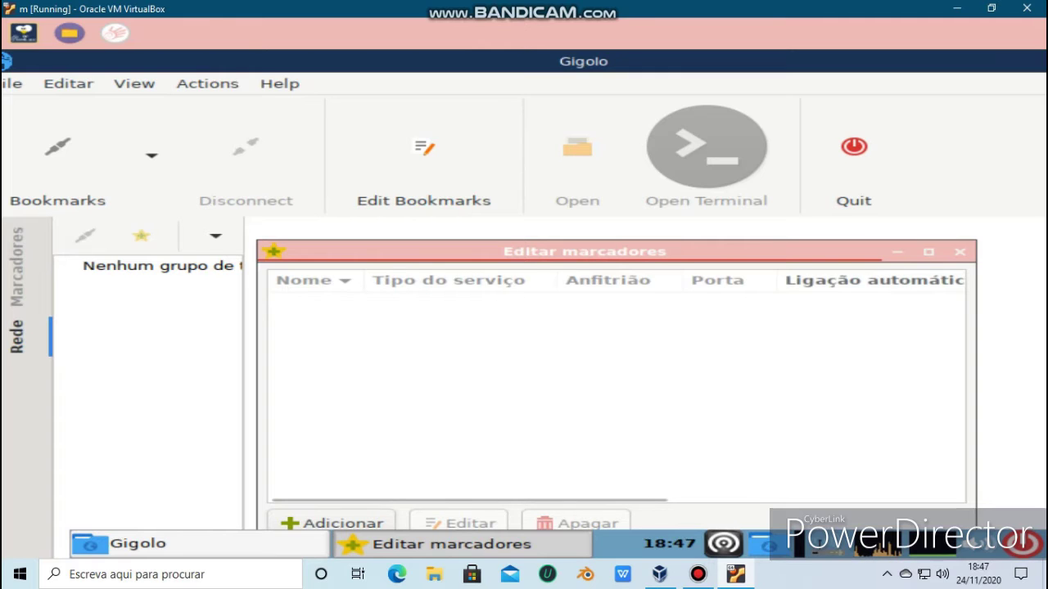
{"action": "left_click", "coordinate": [960, 251]}
{"action": "left_click_drag", "start_coordinate": [704, 62], "coordinate": [363, 99]}
{"action": "left_click", "coordinate": [893, 100]}
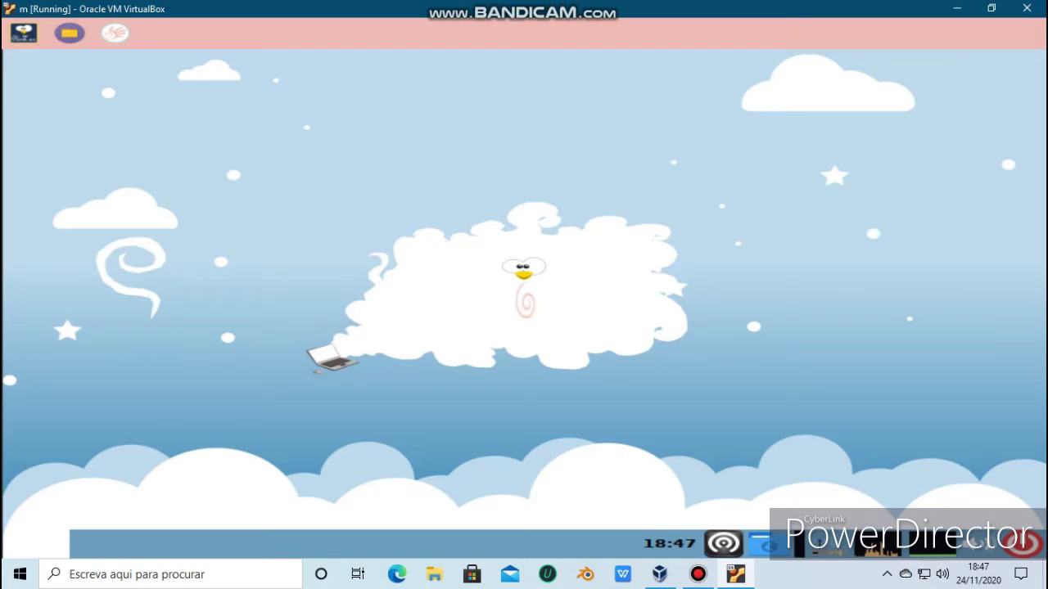
Step: Browse the Système applications in the applications menu and launch Alternatives Configurator
{"action": "left_click", "coordinate": [24, 33]}
{"action": "scroll", "coordinate": [485, 193], "scroll_direction": "down", "scroll_amount": 1}
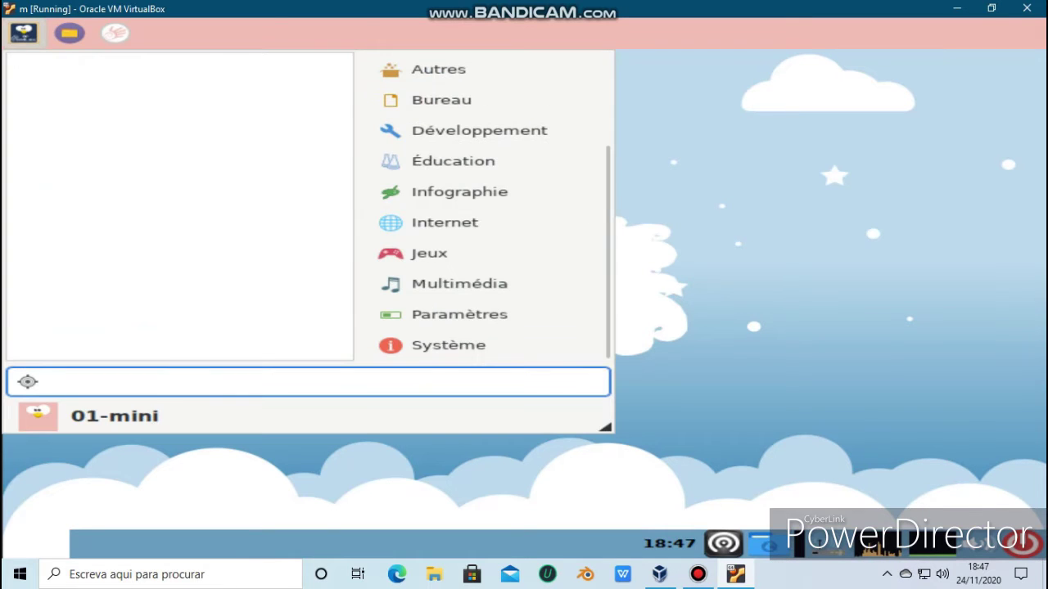
{"action": "left_click", "coordinate": [485, 345]}
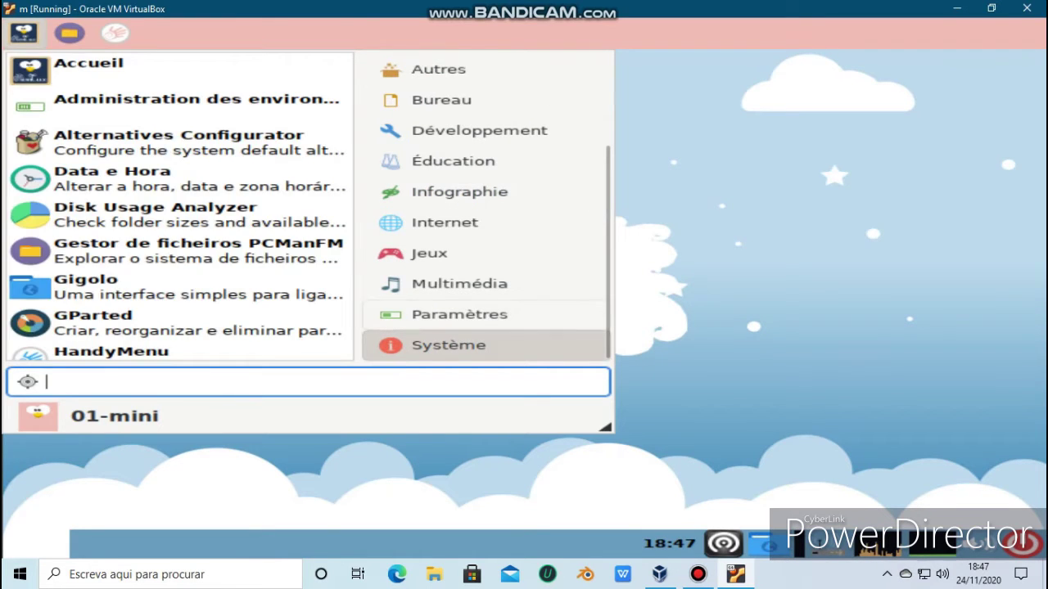
{"action": "scroll", "coordinate": [180, 205], "scroll_direction": "down", "scroll_amount": 6}
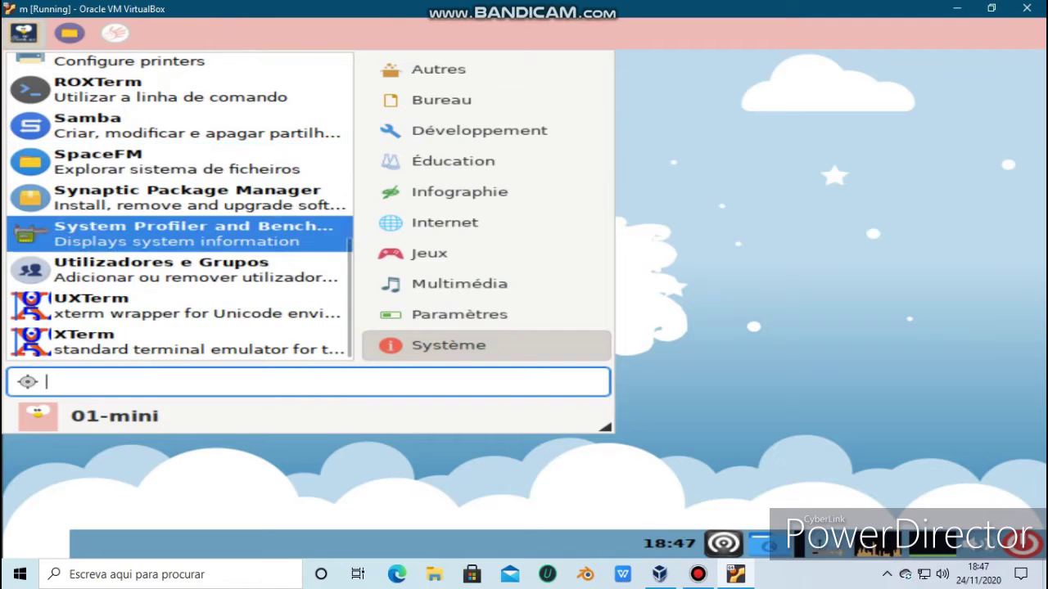
{"action": "scroll", "coordinate": [180, 206], "scroll_direction": "up", "scroll_amount": 3}
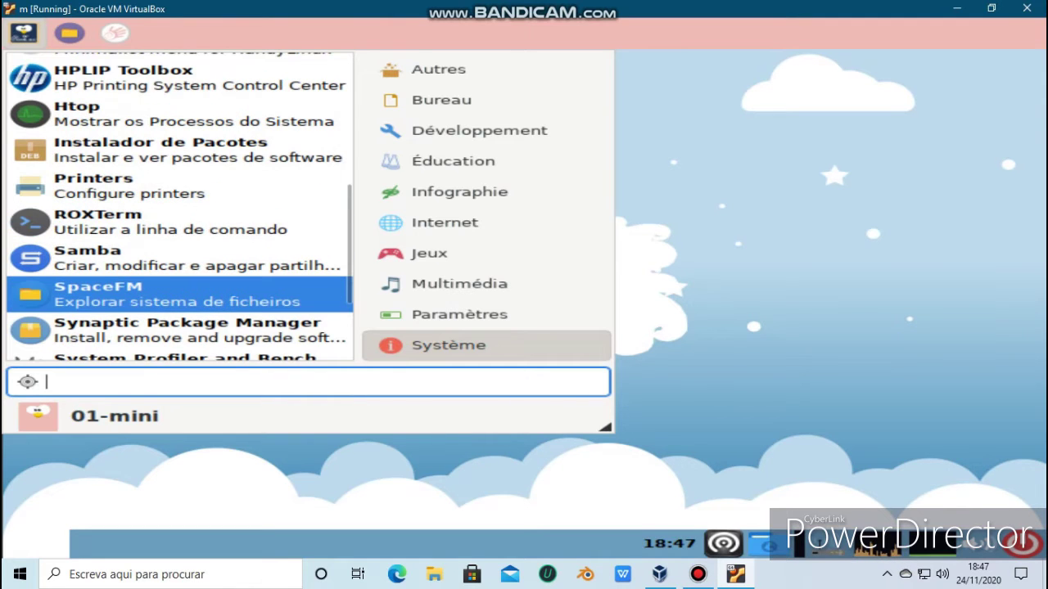
{"action": "scroll", "coordinate": [180, 291], "scroll_direction": "up", "scroll_amount": 5}
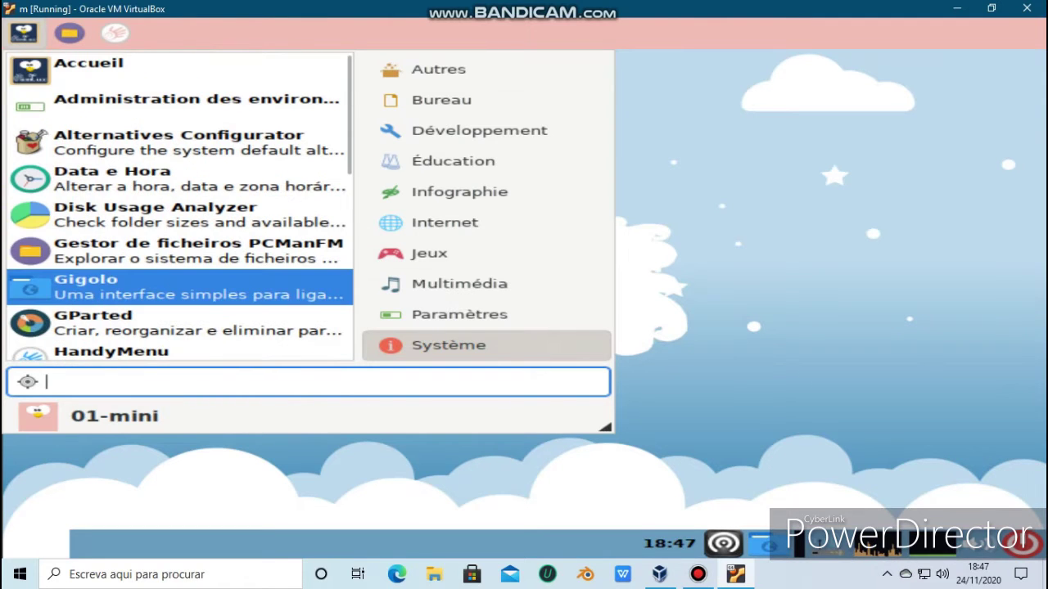
{"action": "left_click", "coordinate": [180, 143]}
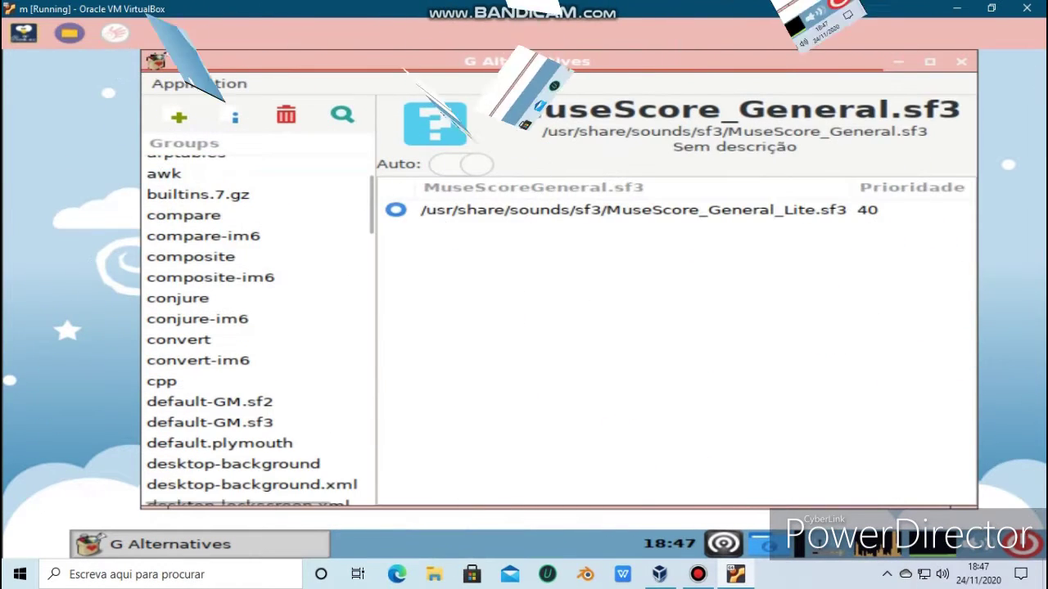
Step: Look through the groups in G Alternatives, view the newt-palette alternatives and close the window
{"action": "scroll", "coordinate": [258, 327], "scroll_direction": "down", "scroll_amount": 9}
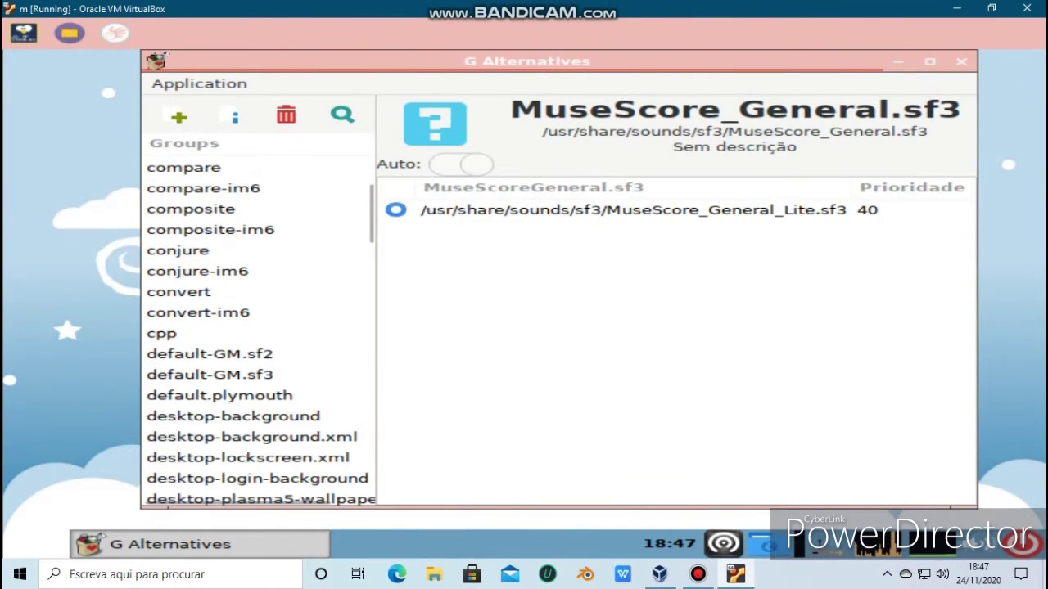
{"action": "scroll", "coordinate": [258, 327], "scroll_direction": "down", "scroll_amount": 5}
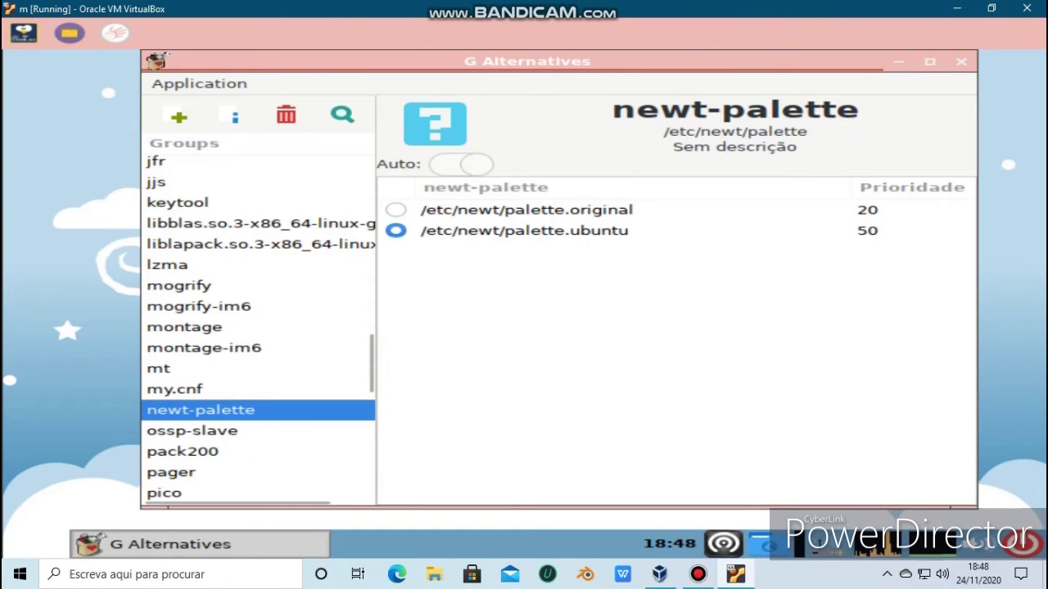
{"action": "left_click", "coordinate": [526, 210]}
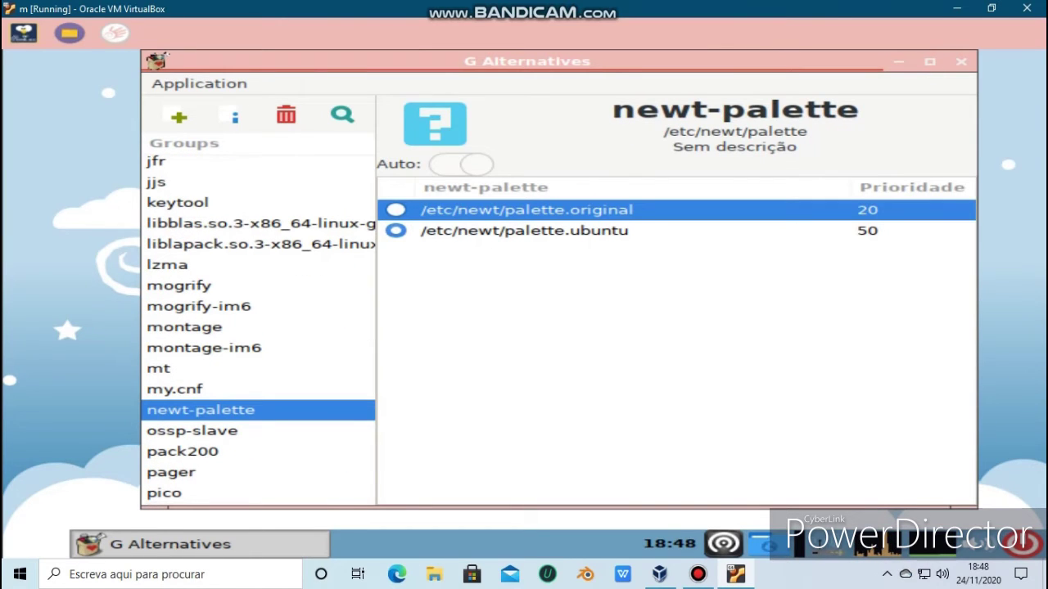
{"action": "left_click", "coordinate": [961, 62]}
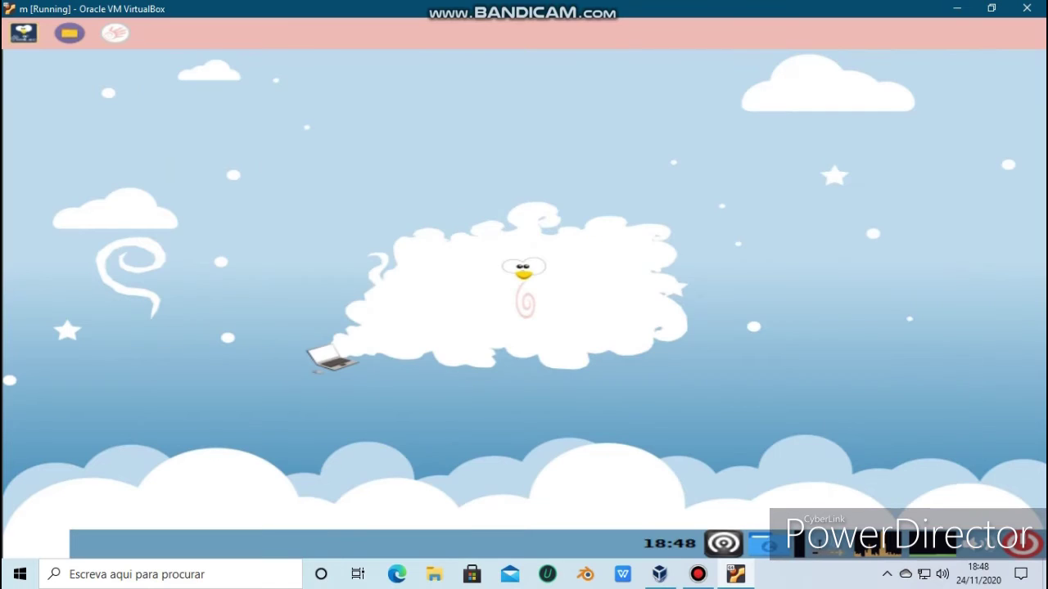
Step: Open the environments administration tool from the Système applications, view its Contrôle parental page and close its window
{"action": "left_click", "coordinate": [23, 33]}
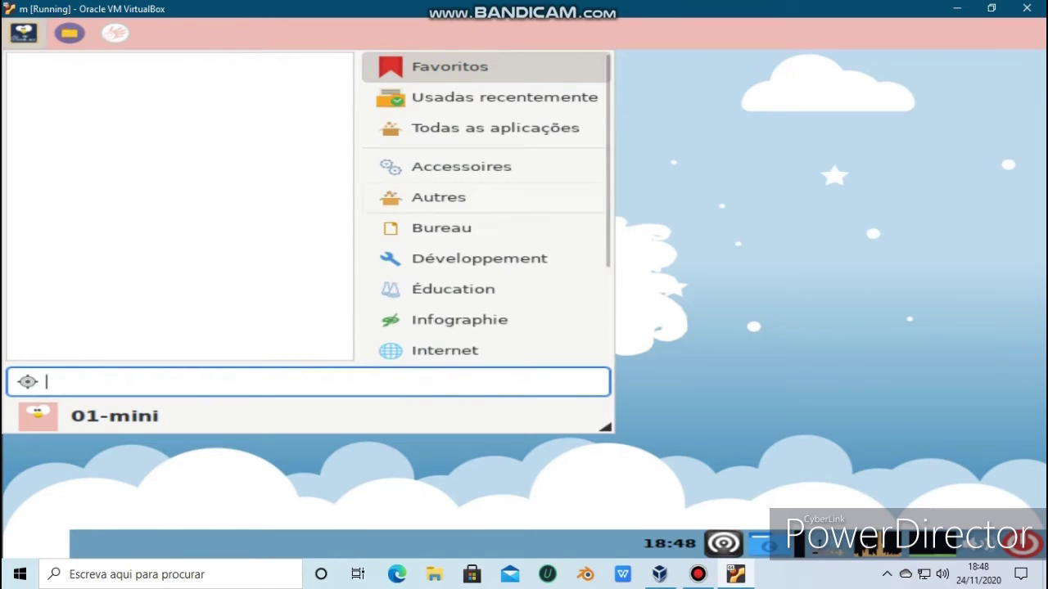
{"action": "scroll", "coordinate": [479, 258], "scroll_direction": "down", "scroll_amount": 3}
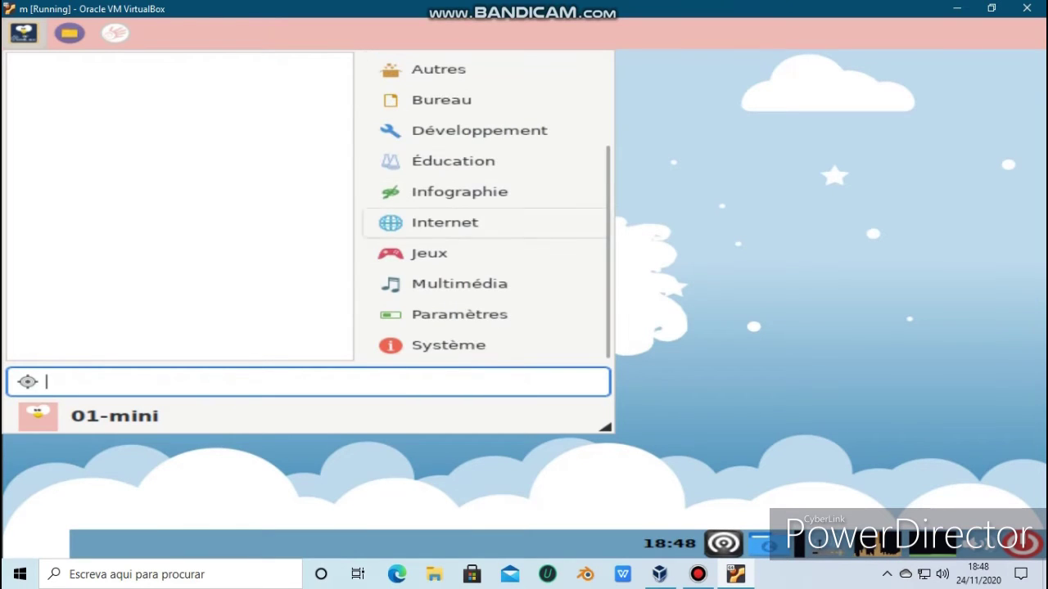
{"action": "left_click", "coordinate": [448, 345]}
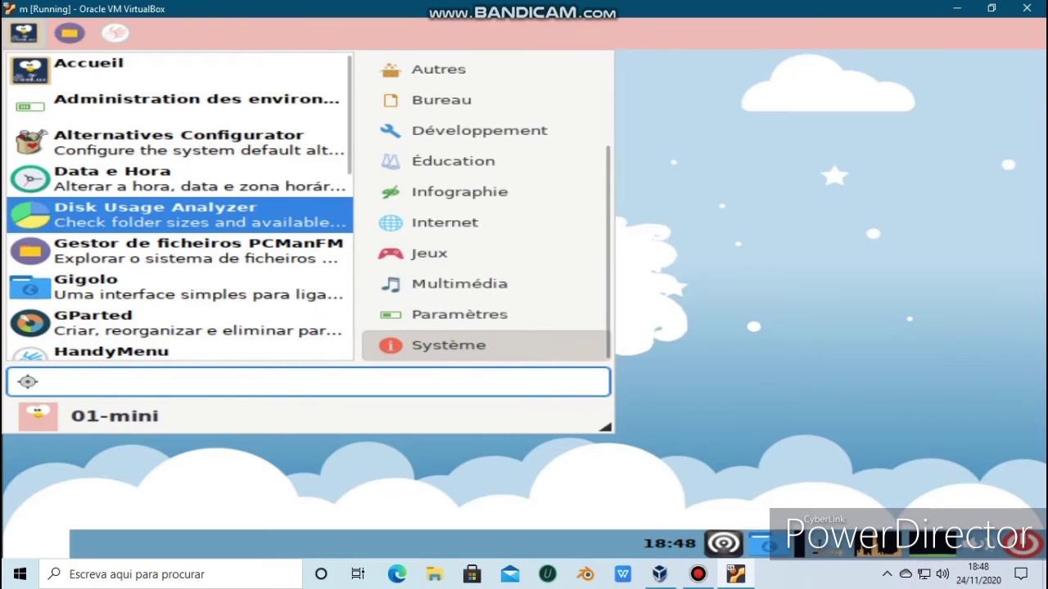
{"action": "left_click", "coordinate": [196, 99]}
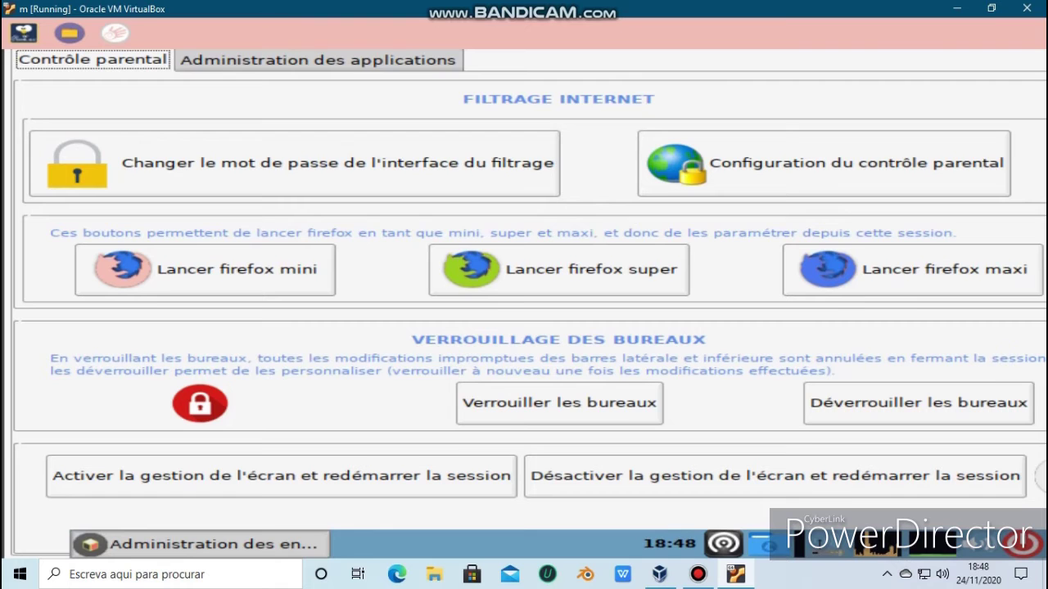
{"action": "right_click", "coordinate": [81, 540]}
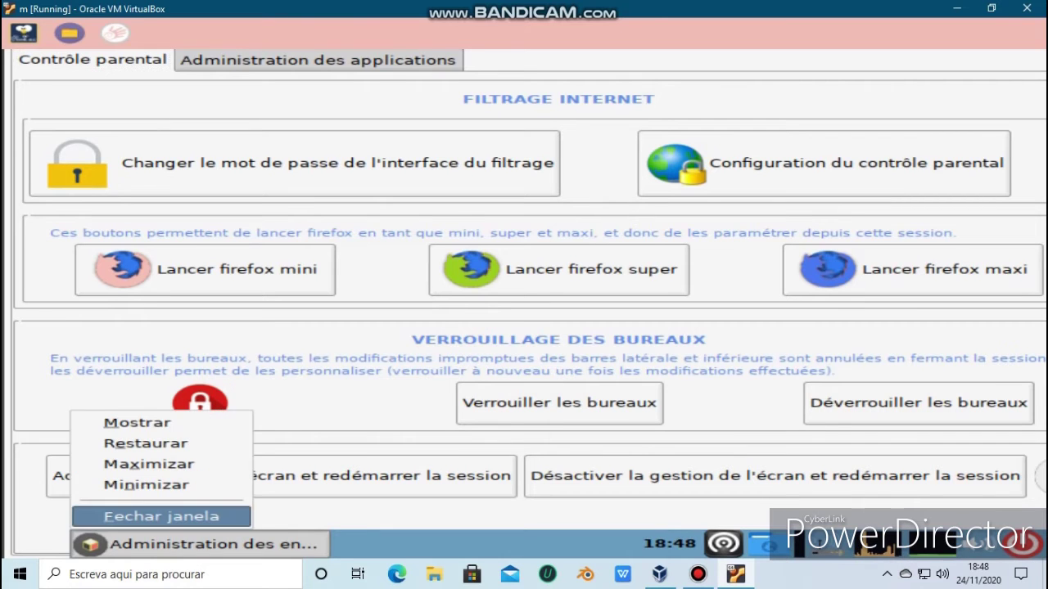
{"action": "left_click", "coordinate": [123, 515]}
{"action": "left_click", "coordinate": [24, 33]}
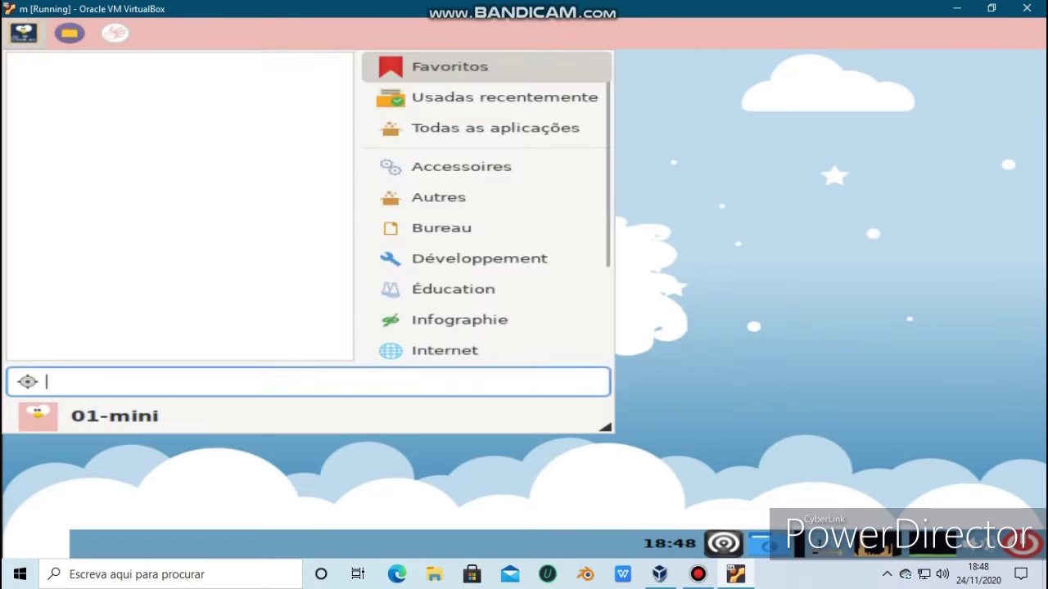
{"action": "left_click", "coordinate": [671, 213]}
{"action": "right_click", "coordinate": [474, 41]}
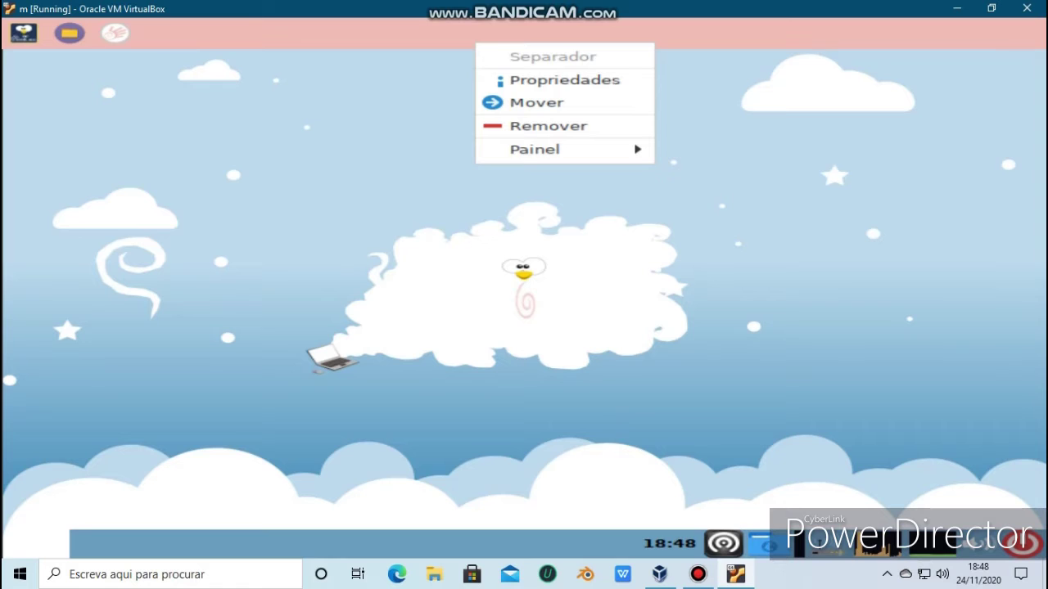
{"action": "left_click", "coordinate": [564, 80]}
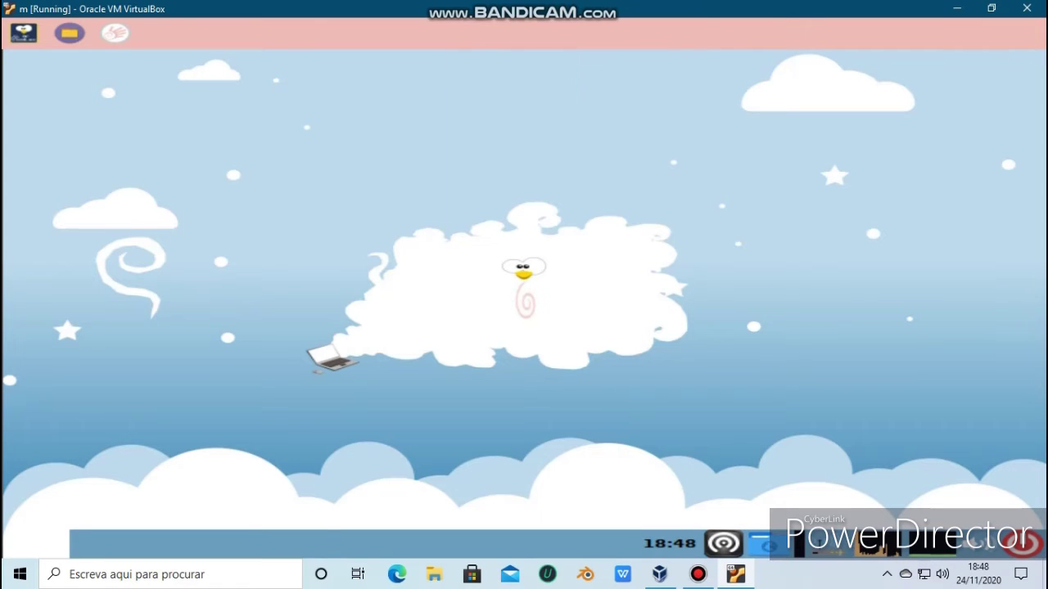
{"action": "left_click", "coordinate": [262, 171]}
{"action": "left_click", "coordinate": [262, 172]}
{"action": "left_click", "coordinate": [330, 271]}
Step: Open the preferences of the pink panel and set its Comprimento to 39%
{"action": "right_click", "coordinate": [363, 27]}
{"action": "mouse_move", "coordinate": [452, 133]}
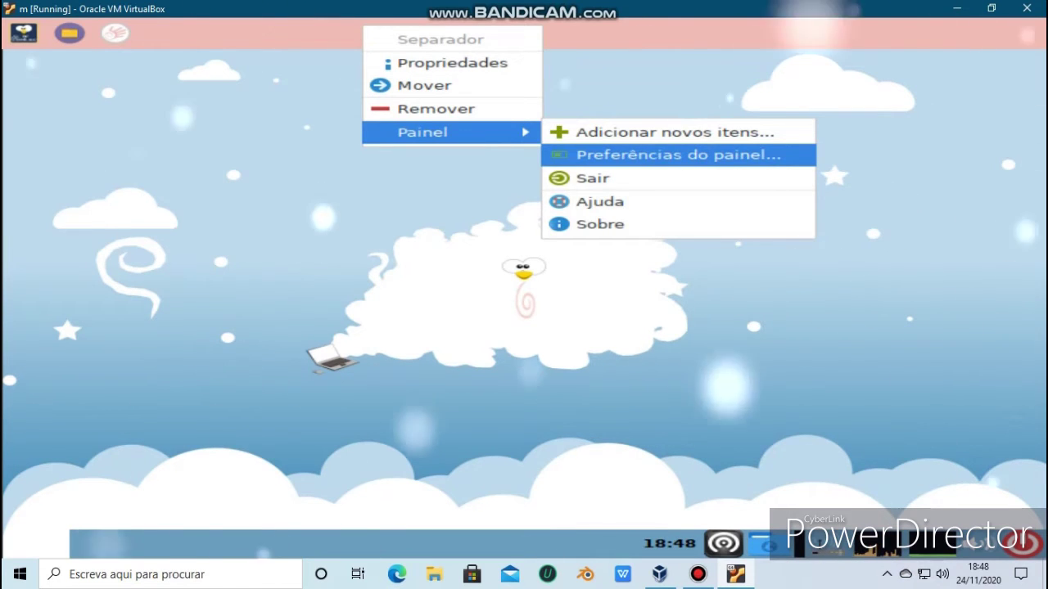
{"action": "left_click", "coordinate": [678, 155]}
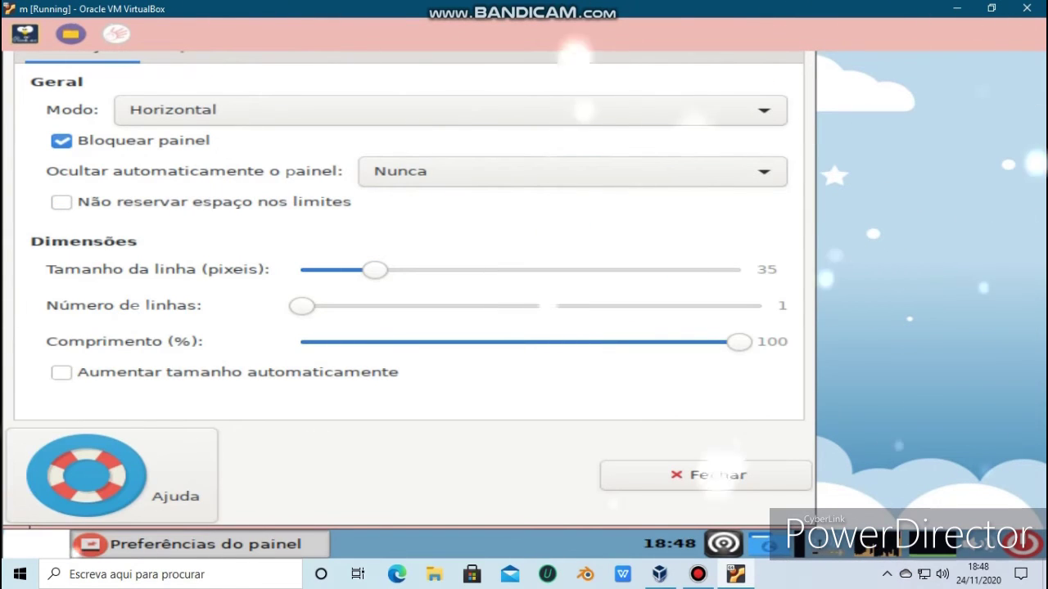
{"action": "left_click_drag", "start_coordinate": [739, 341], "coordinate": [469, 341]}
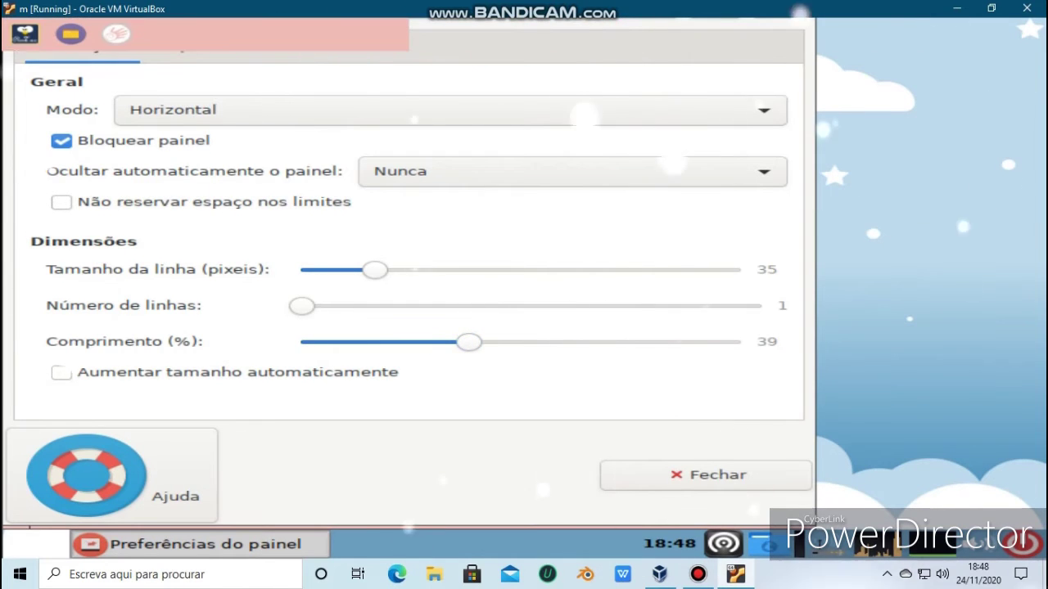
{"action": "left_click", "coordinate": [25, 35]}
{"action": "left_click", "coordinate": [25, 35]}
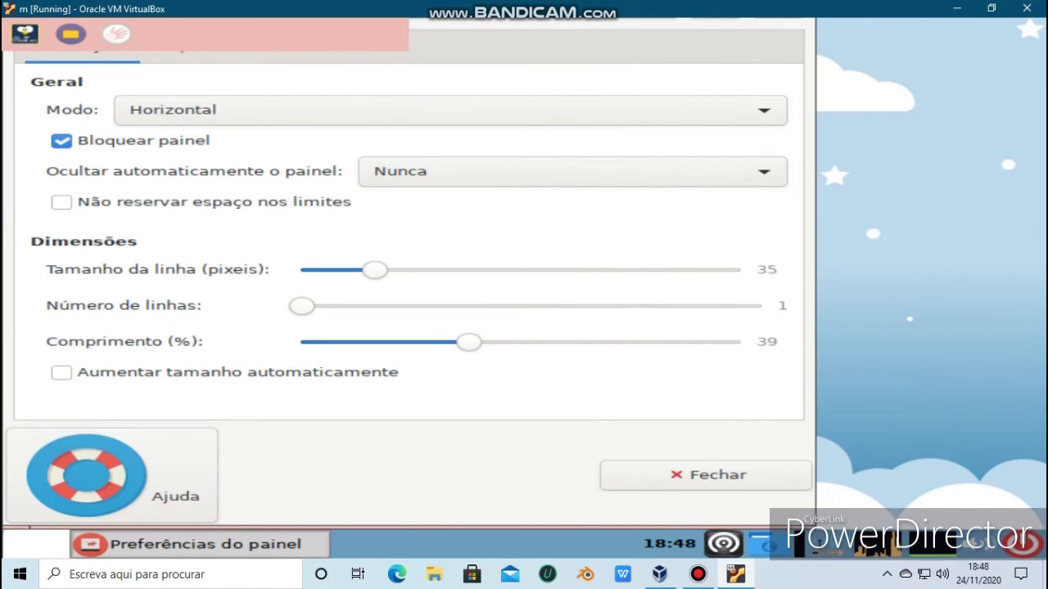
Step: Set the pink panel's Tamanho da linha to 54 pixels and close the panel preferences
{"action": "mouse_move", "coordinate": [302, 307]}
{"action": "left_mouse_down"}
{"action": "mouse_move", "coordinate": [393, 307]}
{"action": "mouse_move", "coordinate": [302, 307]}
{"action": "left_mouse_up"}
{"action": "left_click_drag", "start_coordinate": [375, 271], "coordinate": [461, 270]}
{"action": "key", "text": "Left"}
{"action": "key", "text": "Left"}
{"action": "key", "text": "Left"}
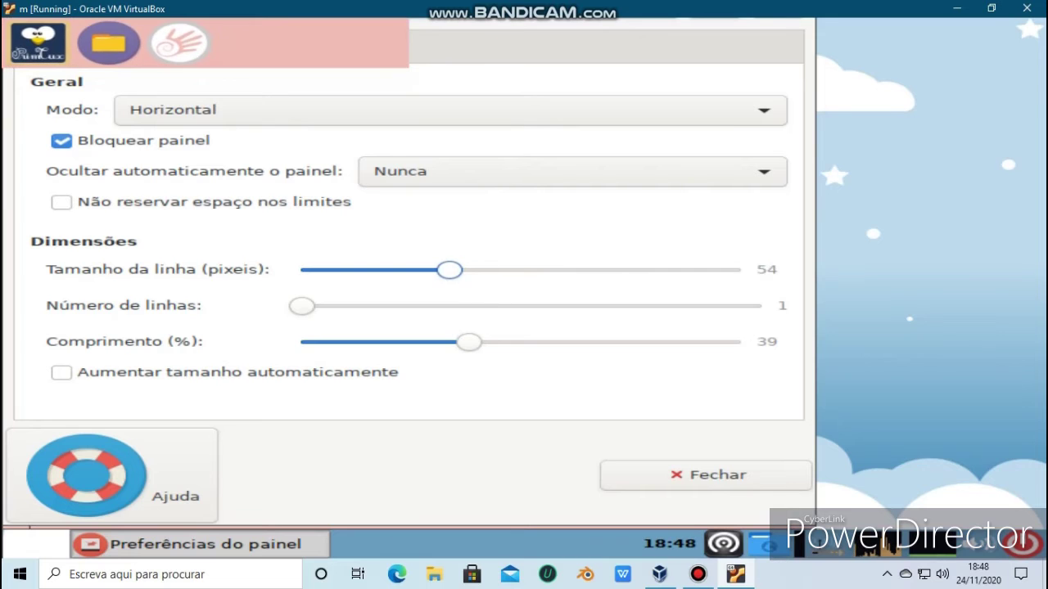
{"action": "left_click", "coordinate": [705, 476]}
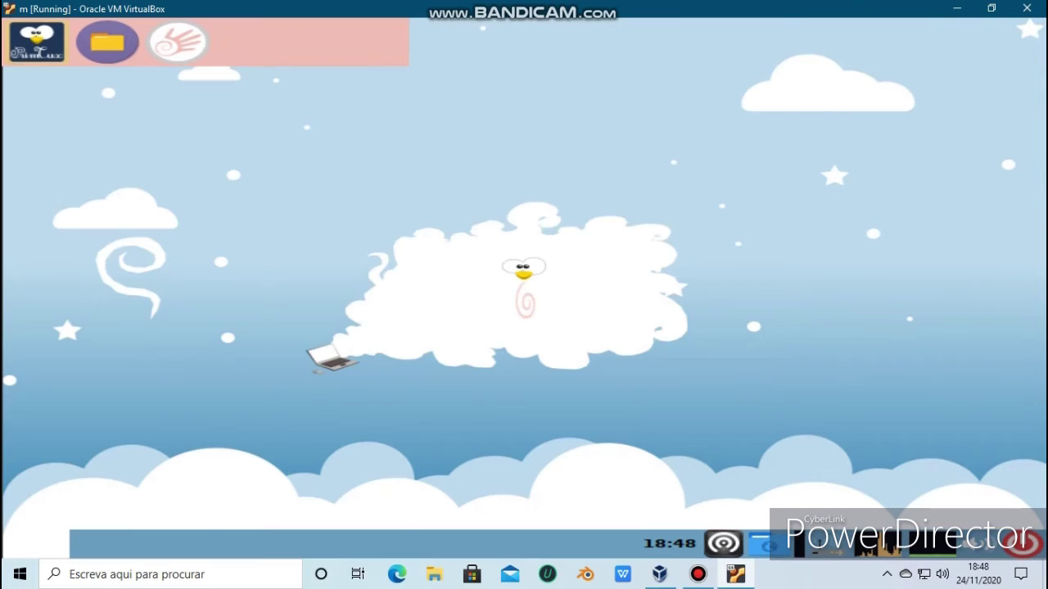
Step: Try Association d'images 2 from HandyMenu, placing the lion in the red notebook, the frog in green and the fox in orange, and close it
{"action": "left_click", "coordinate": [177, 41]}
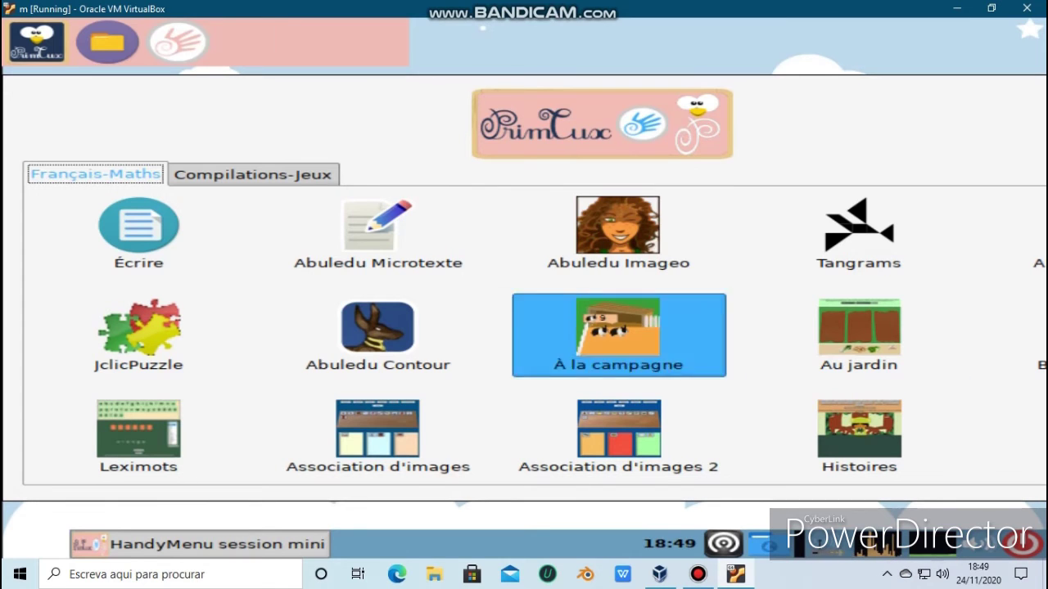
{"action": "left_click", "coordinate": [619, 437]}
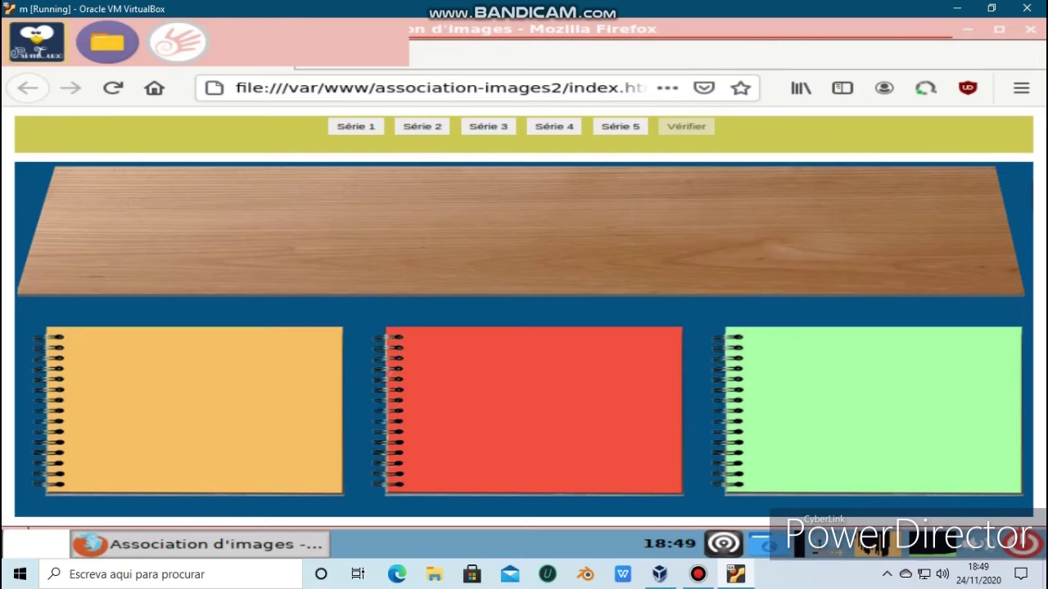
{"action": "left_click_drag", "start_coordinate": [458, 264], "coordinate": [436, 407]}
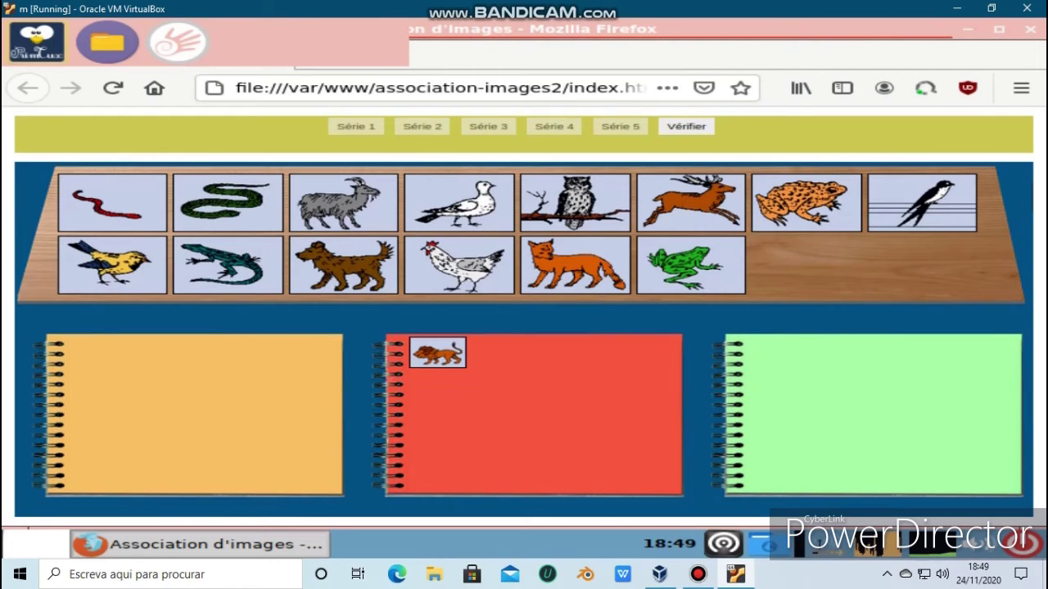
{"action": "left_click_drag", "start_coordinate": [690, 264], "coordinate": [831, 370]}
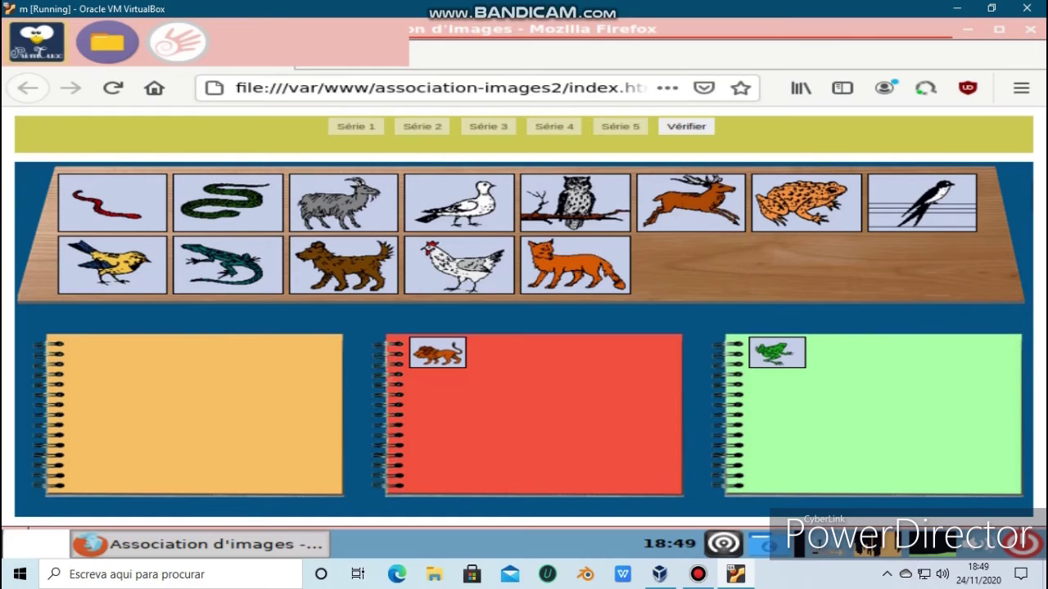
{"action": "left_click_drag", "start_coordinate": [575, 264], "coordinate": [196, 391]}
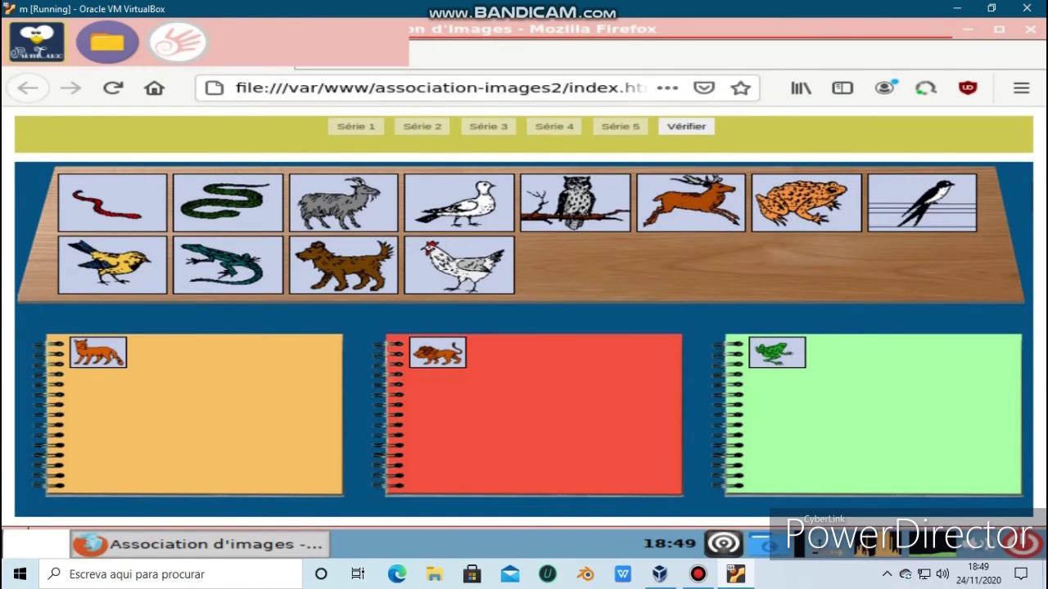
{"action": "left_click", "coordinate": [1030, 29]}
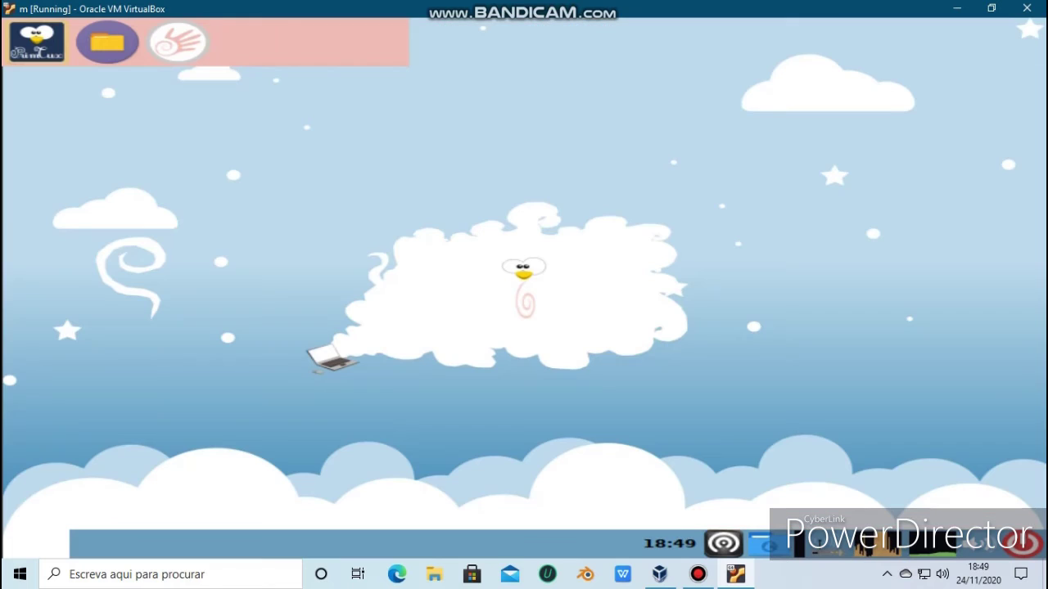
Step: Launch Histoires from HandyMenu's Français-Maths activities, view its story choices and close the browser window
{"action": "left_click", "coordinate": [178, 41]}
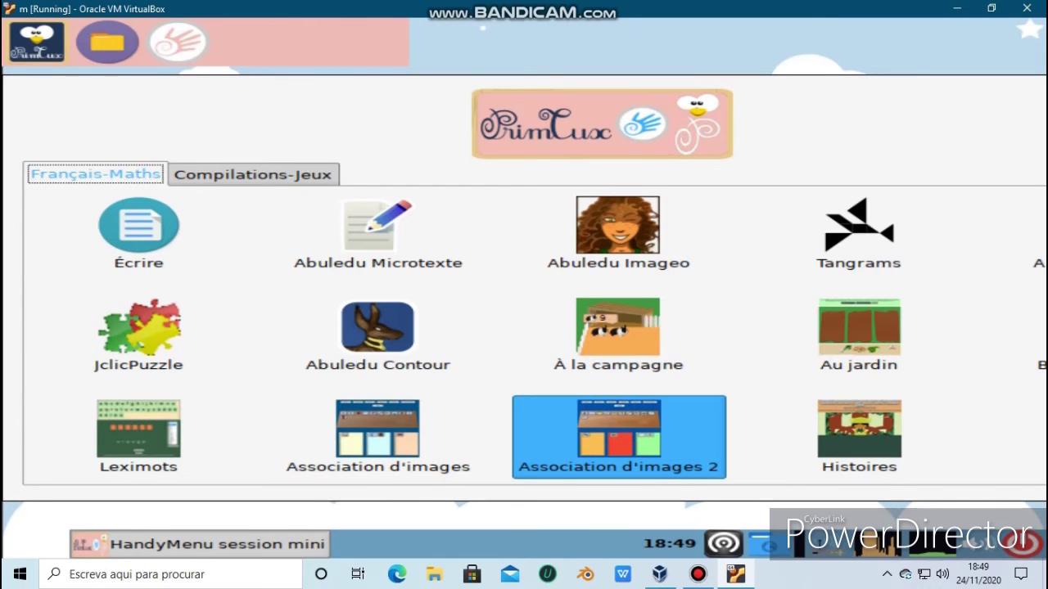
{"action": "left_click", "coordinate": [859, 437]}
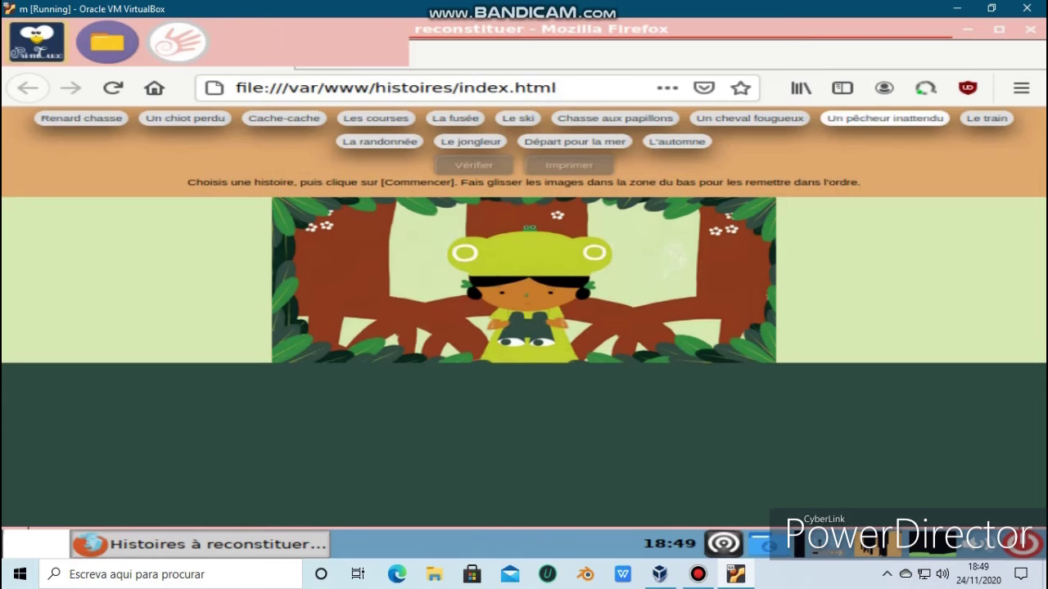
{"action": "left_click", "coordinate": [1031, 30]}
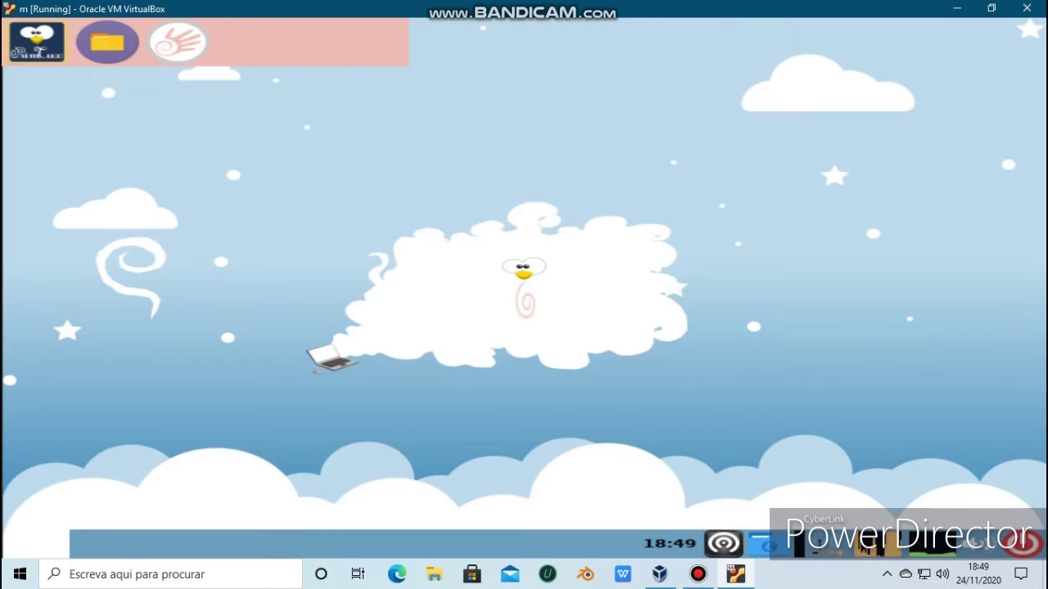
Step: Return the virtual machine window to its maximised size after shrinking it and open HandyMenu
{"action": "left_click", "coordinate": [992, 8]}
{"action": "left_click", "coordinate": [445, 17]}
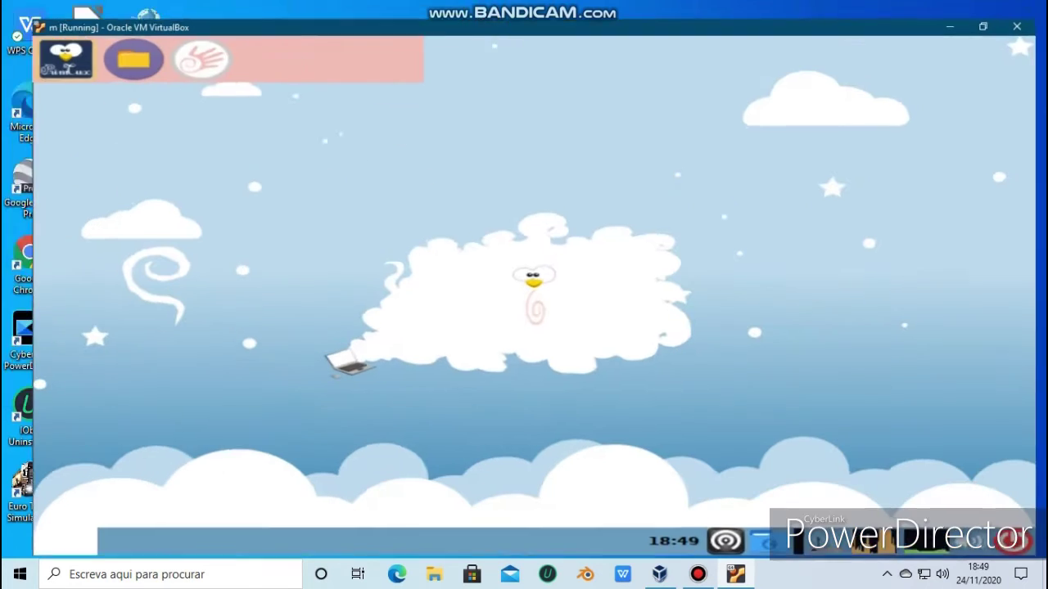
{"action": "double_click", "coordinate": [178, 42]}
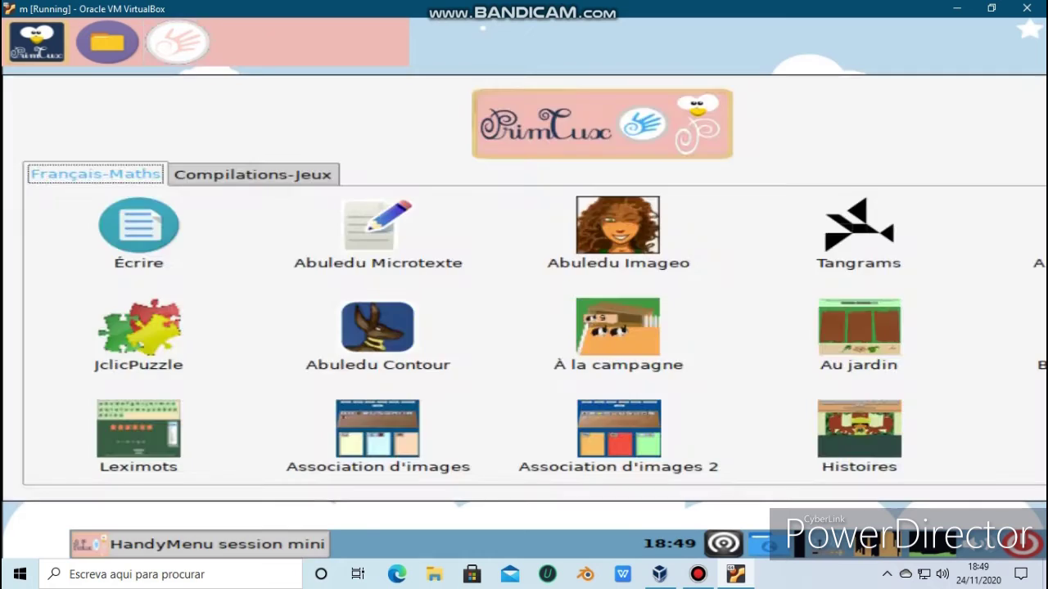
Step: Launch GCompris from HandyMenu's Compilations-Jeux activities
{"action": "left_click", "coordinate": [178, 41]}
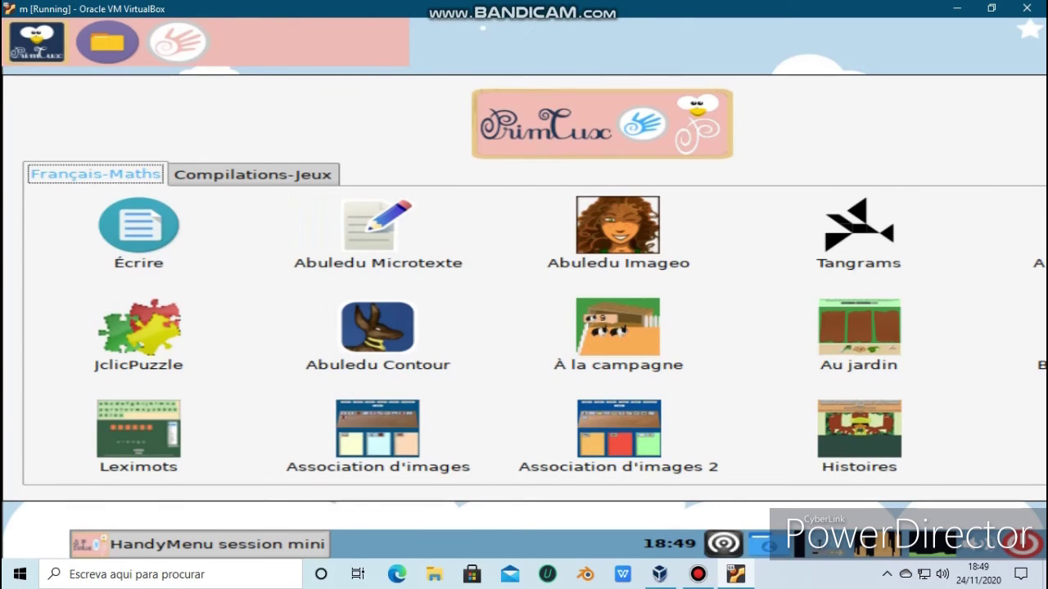
{"action": "left_click", "coordinate": [253, 175]}
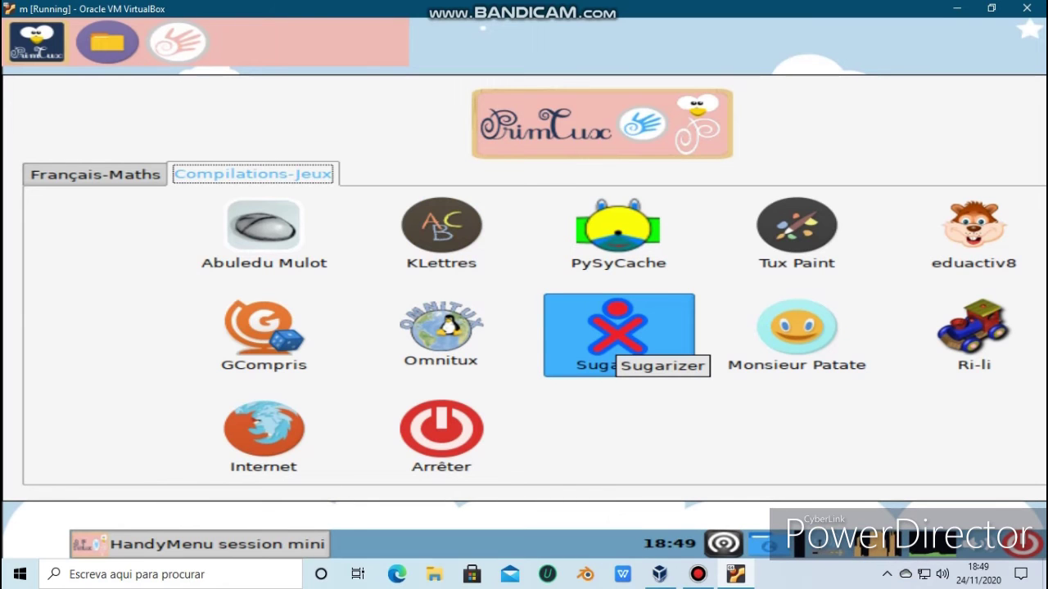
{"action": "left_click", "coordinate": [264, 331]}
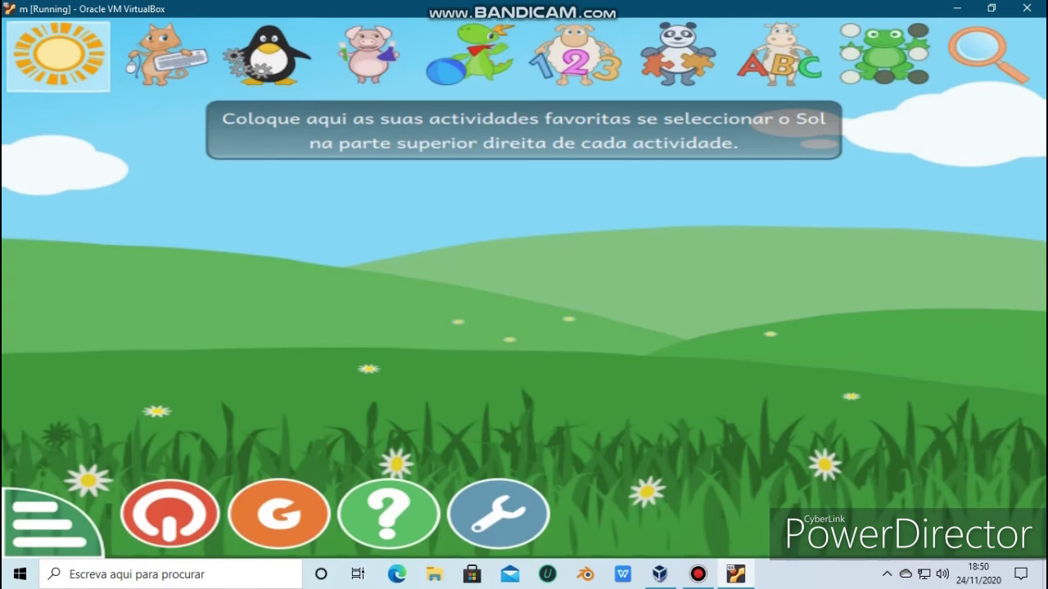
Step: View the cat category's activities, and open the crane activity Construir o mesmo modelo from the panda puzzle category
{"action": "left_click", "coordinate": [167, 55]}
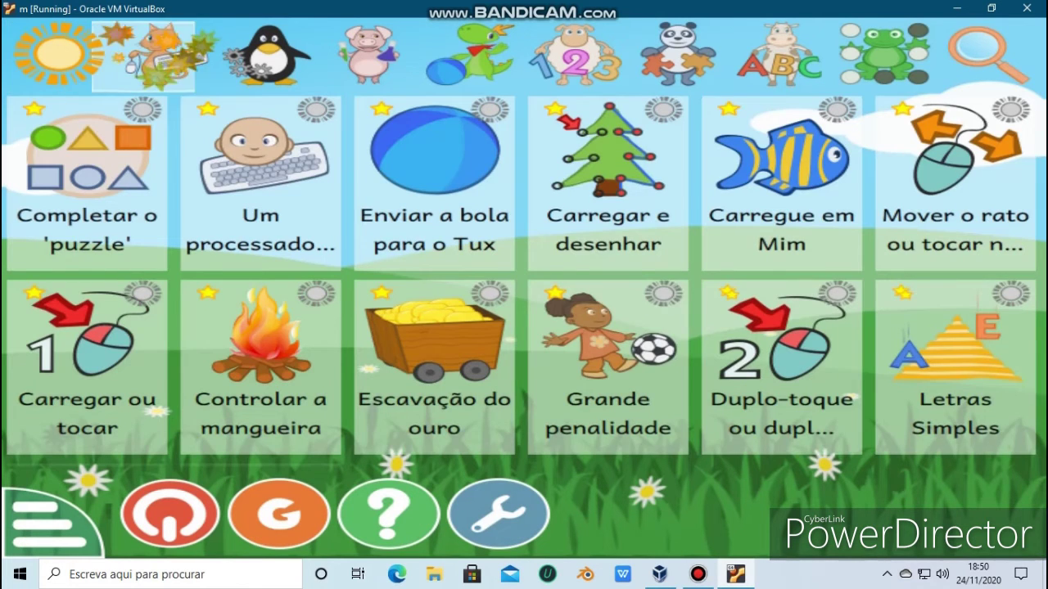
{"action": "left_click", "coordinate": [677, 56]}
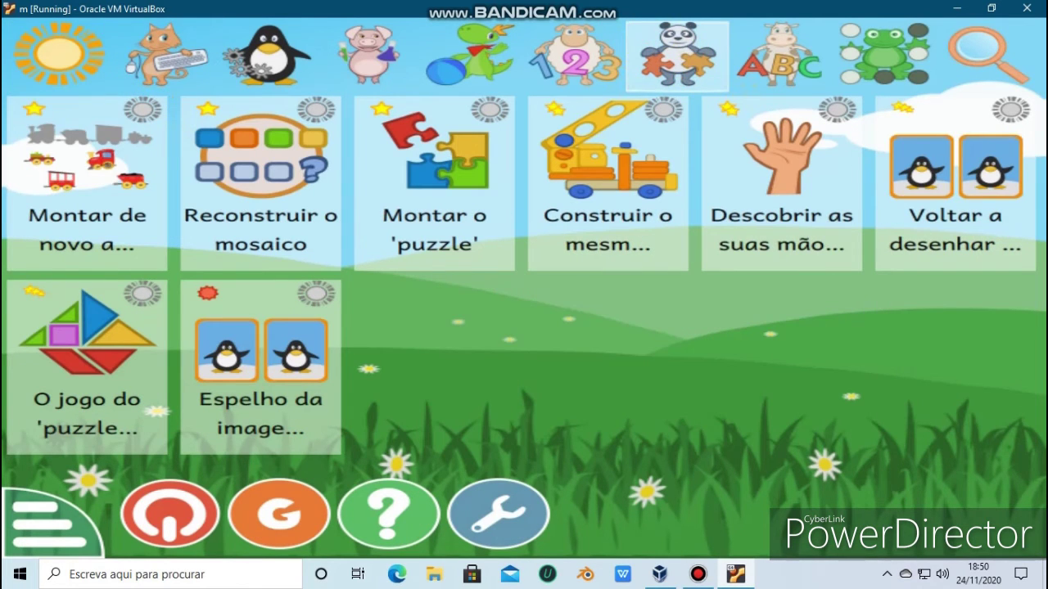
{"action": "left_click", "coordinate": [608, 183]}
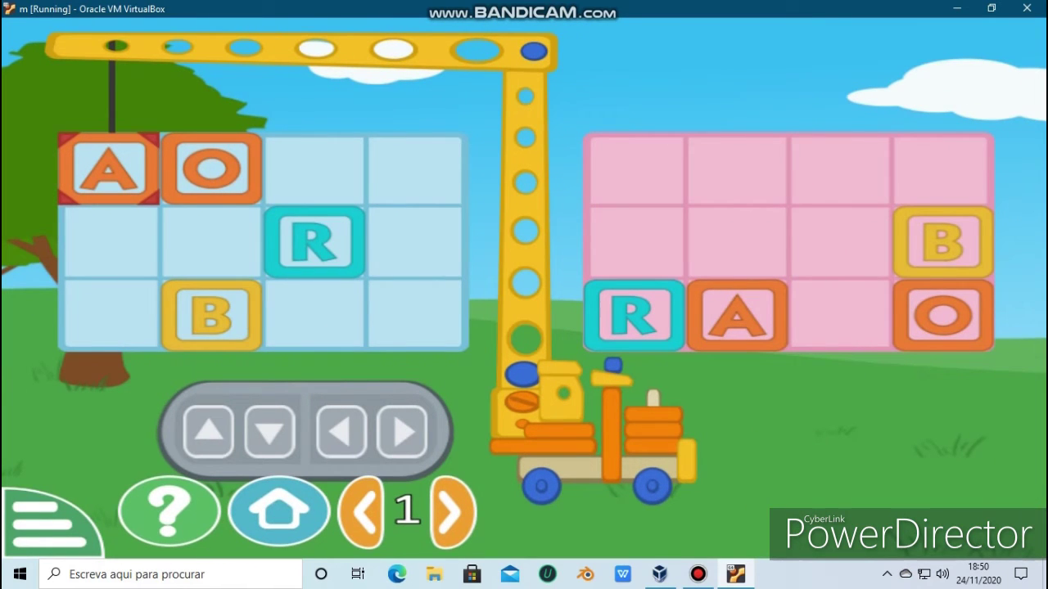
Step: Lower the R block to the bottom row of the blue grid with the crane and select the O block
{"action": "left_click", "coordinate": [315, 242]}
{"action": "key", "text": "Down"}
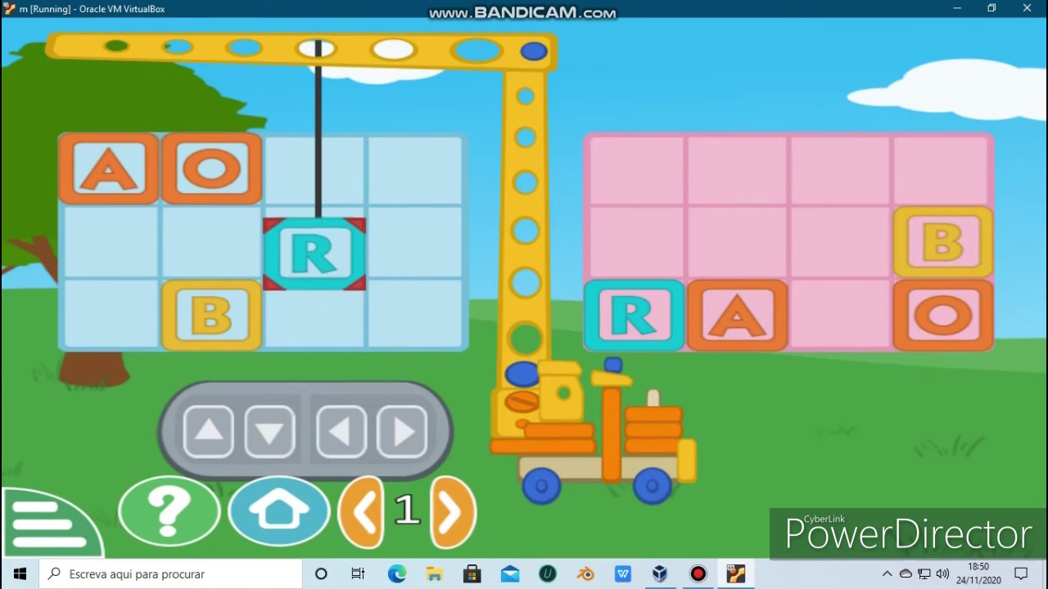
{"action": "left_click", "coordinate": [211, 169]}
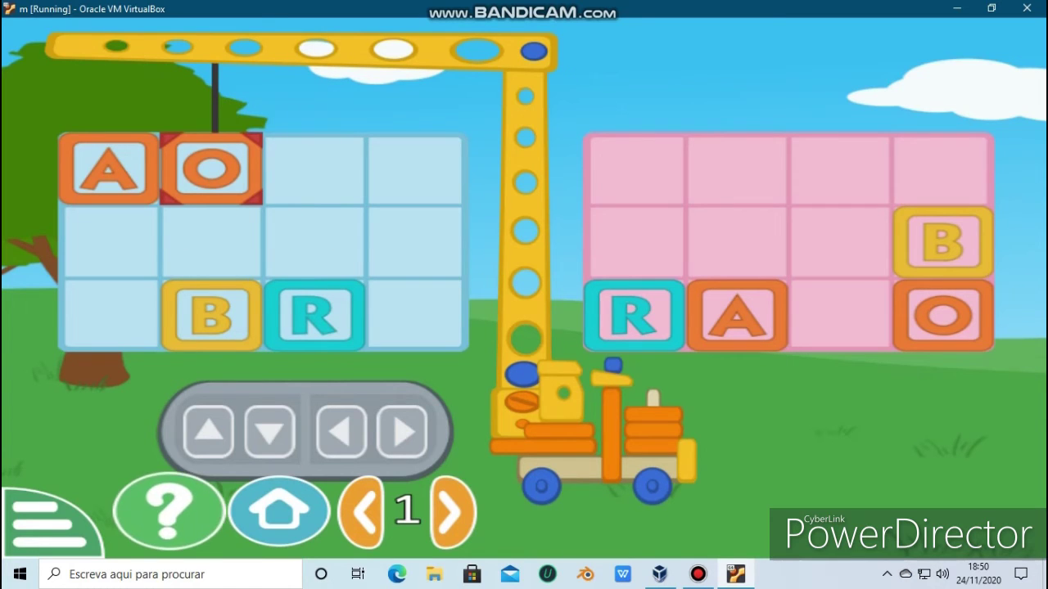
Step: View the help page of the crane activity, close it and advance to the next level
{"action": "right_click", "coordinate": [175, 571]}
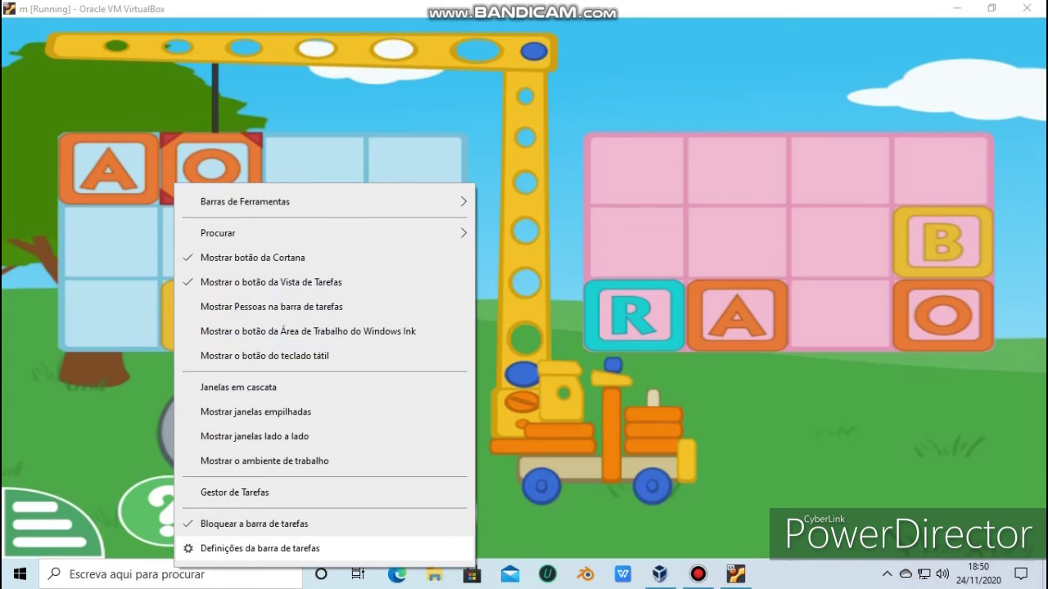
{"action": "left_click", "coordinate": [155, 514]}
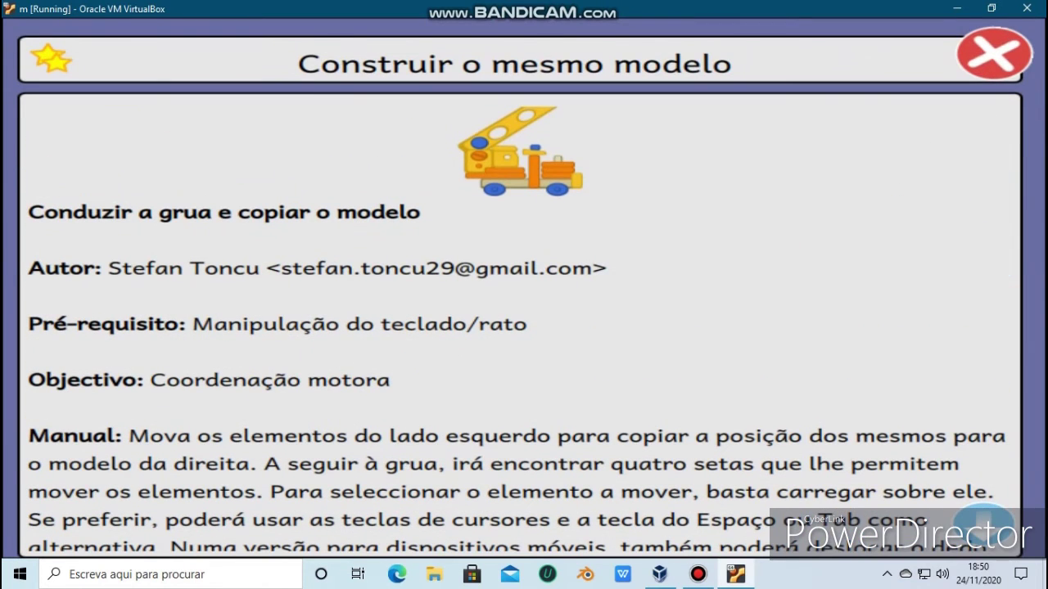
{"action": "left_click", "coordinate": [994, 54]}
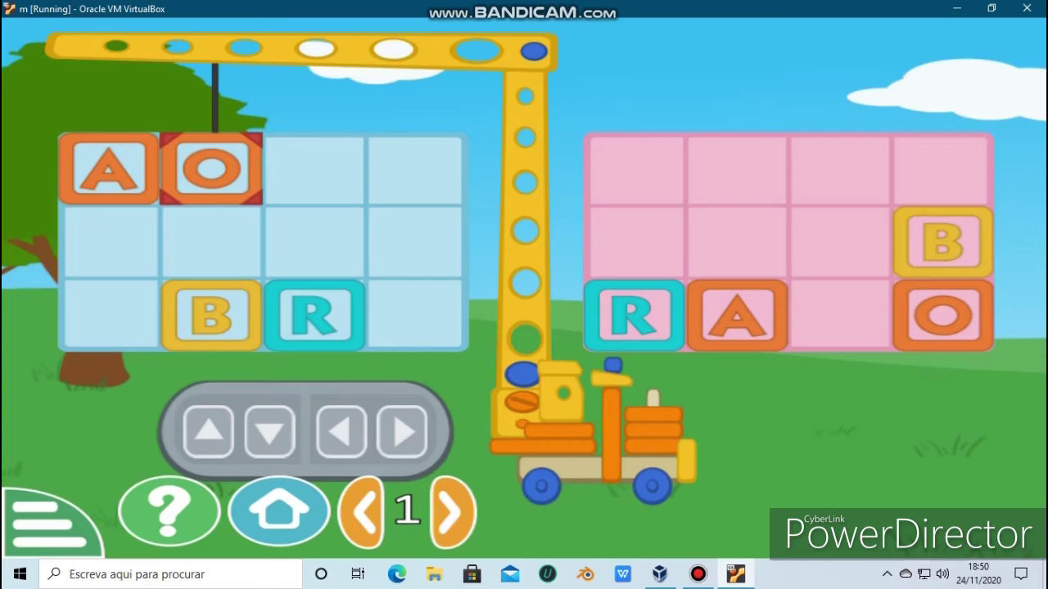
{"action": "left_click", "coordinate": [451, 512]}
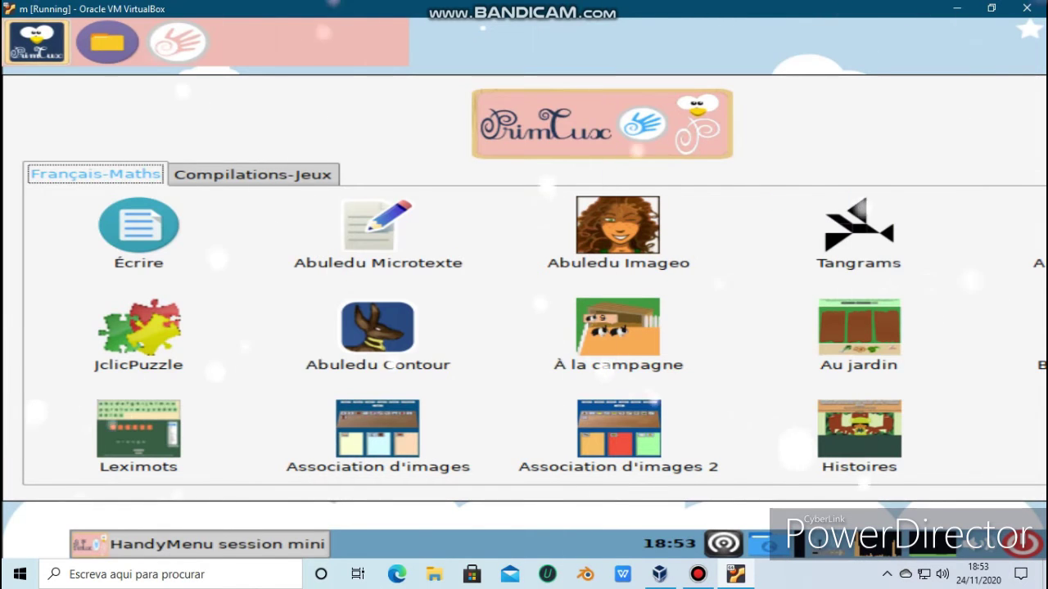
Step: Close the HandyMenu session mini window to return to the empty PrimTux desktop
{"action": "left_click", "coordinate": [37, 42]}
{"action": "left_click", "coordinate": [37, 42]}
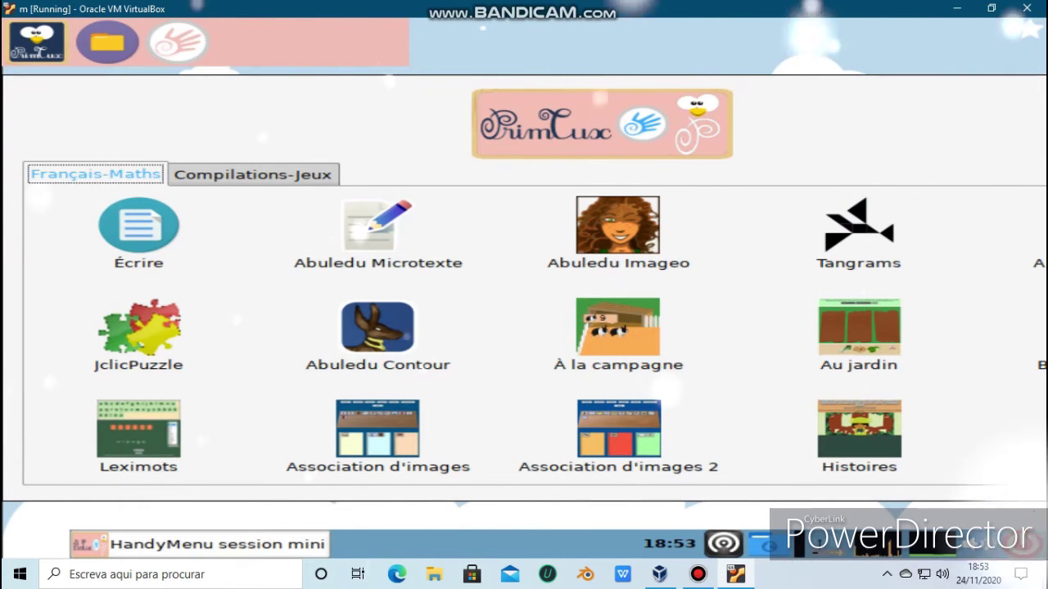
{"action": "right_click", "coordinate": [90, 543]}
{"action": "left_click", "coordinate": [139, 482]}
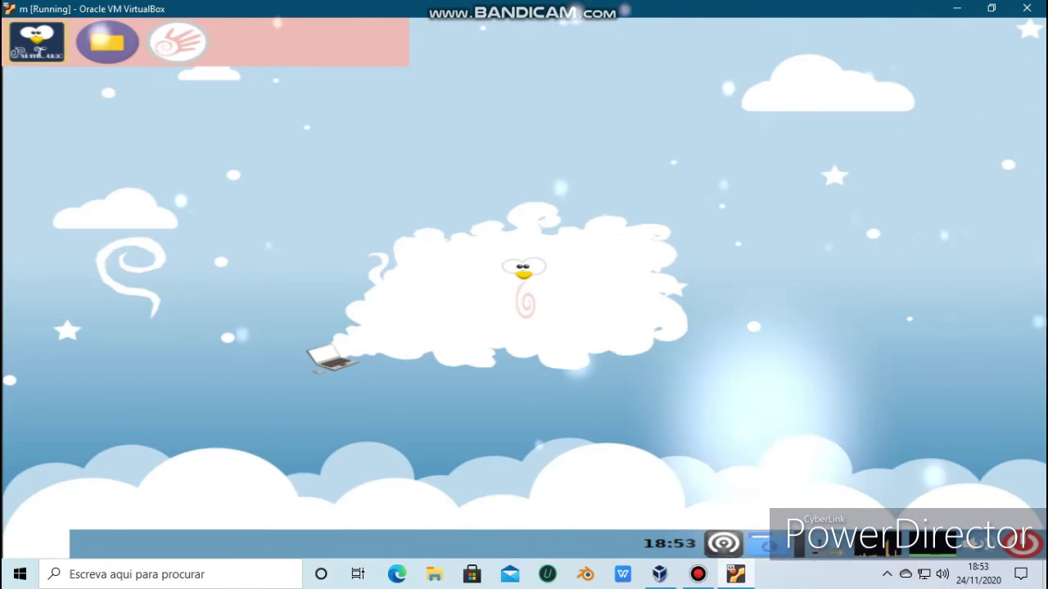
Step: Launch ImageMagick from the Infographie applications of the PrimTux menu, view its start image and close it
{"action": "key", "text": "super"}
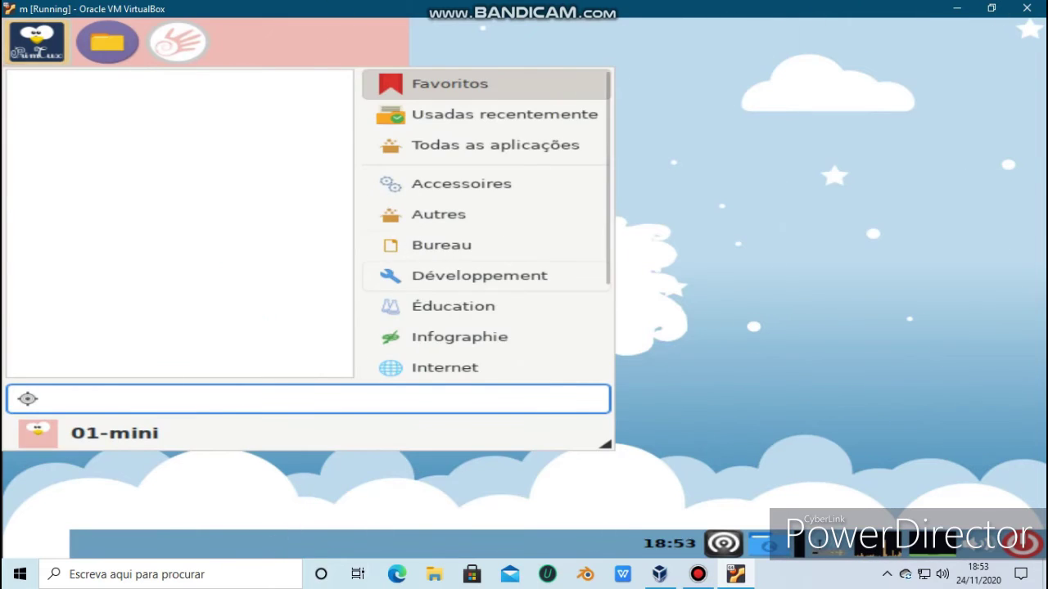
{"action": "scroll", "coordinate": [487, 270], "scroll_direction": "down", "scroll_amount": 3}
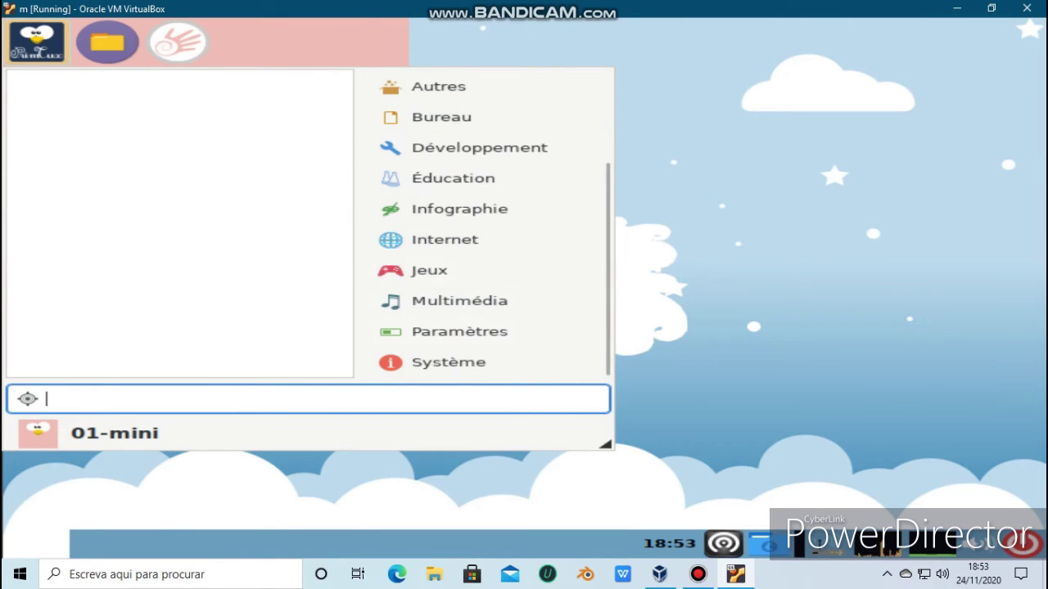
{"action": "left_click", "coordinate": [484, 209]}
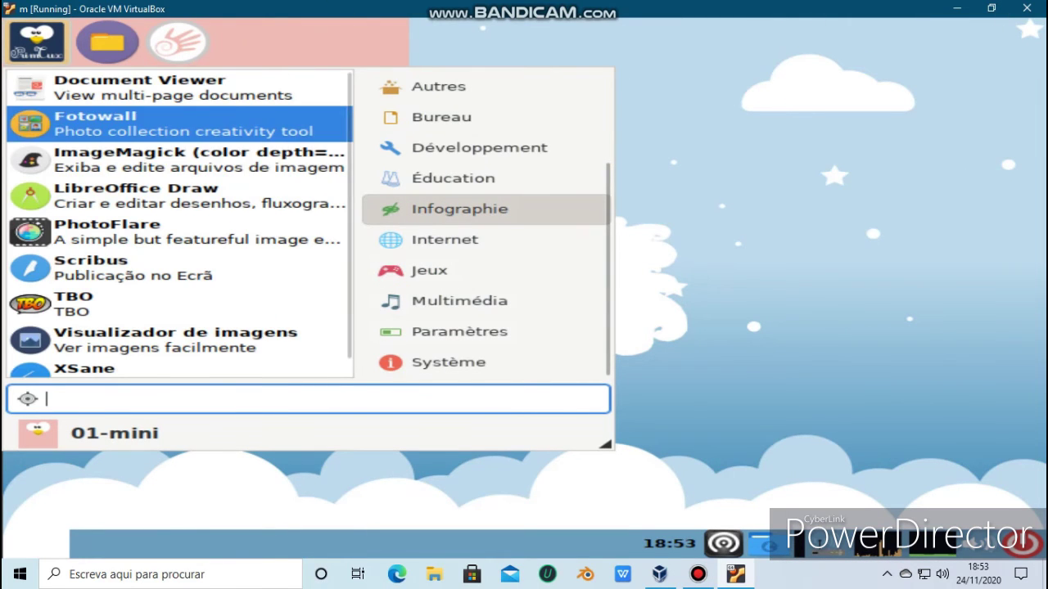
{"action": "scroll", "coordinate": [197, 133], "scroll_direction": "down", "scroll_amount": 1}
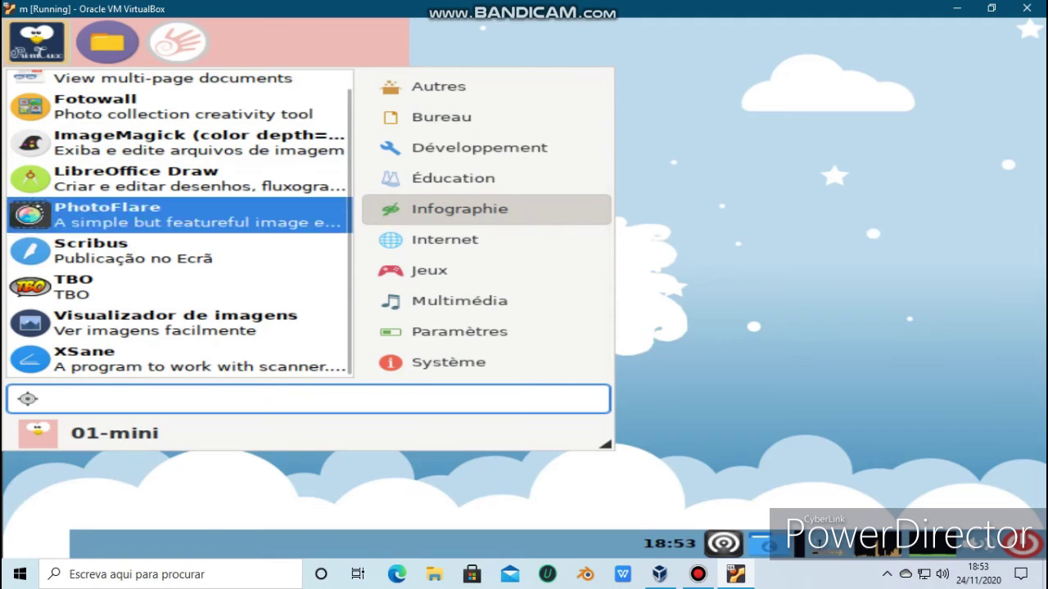
{"action": "scroll", "coordinate": [176, 217], "scroll_direction": "up", "scroll_amount": 1}
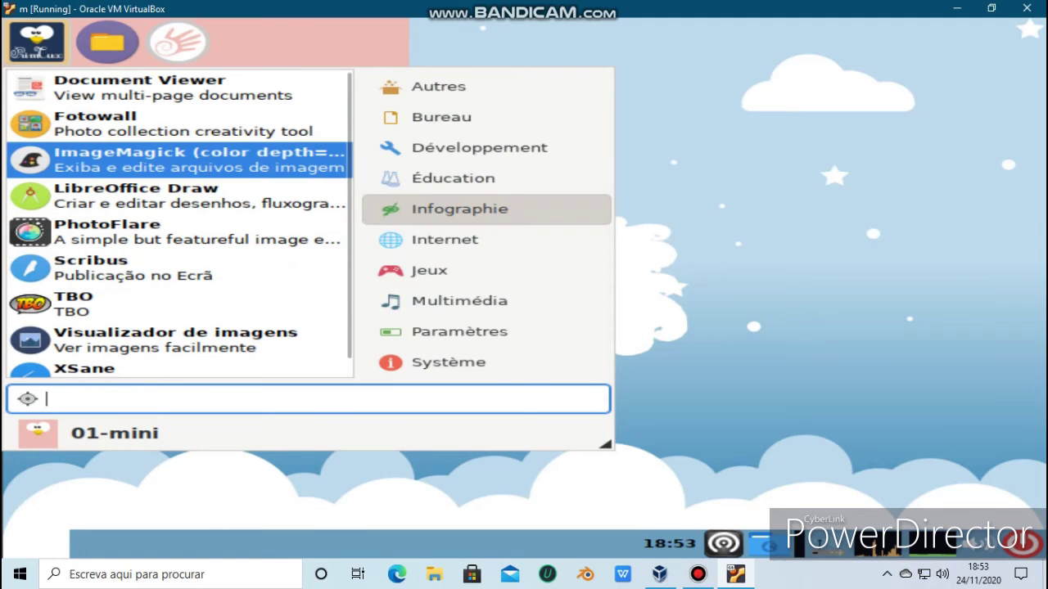
{"action": "left_click", "coordinate": [197, 160]}
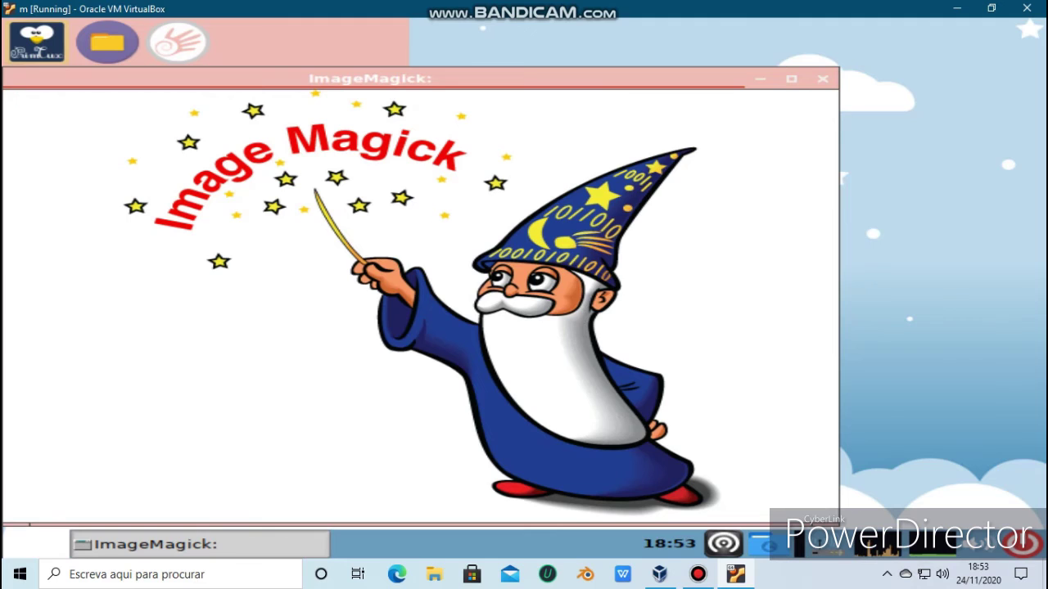
{"action": "left_click", "coordinate": [823, 79]}
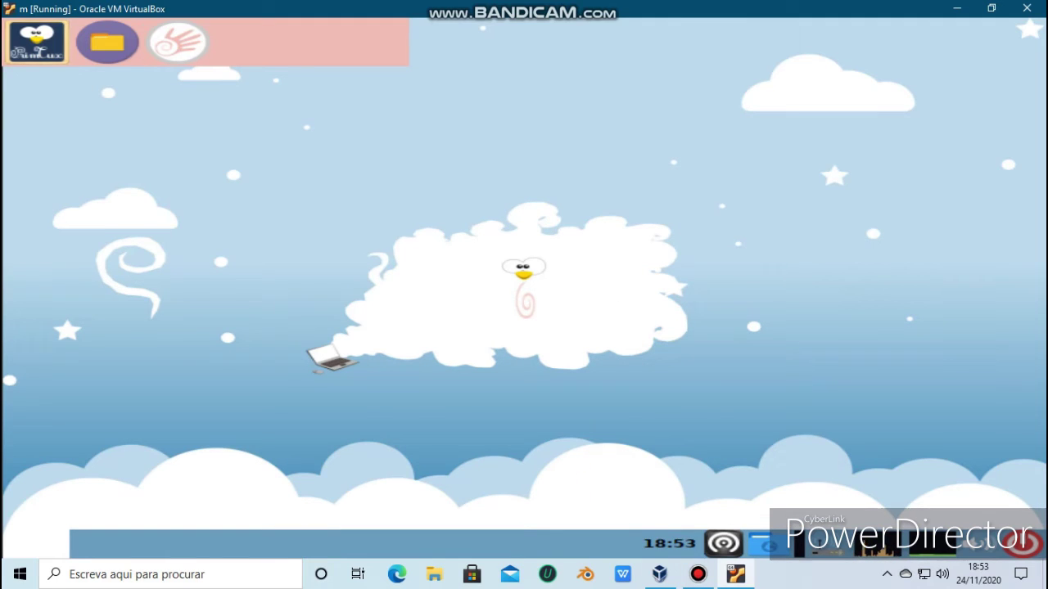
Step: Examine the full list of Système applications in the PrimTux menu
{"action": "left_click", "coordinate": [37, 43]}
{"action": "scroll", "coordinate": [487, 287], "scroll_direction": "down", "scroll_amount": 3}
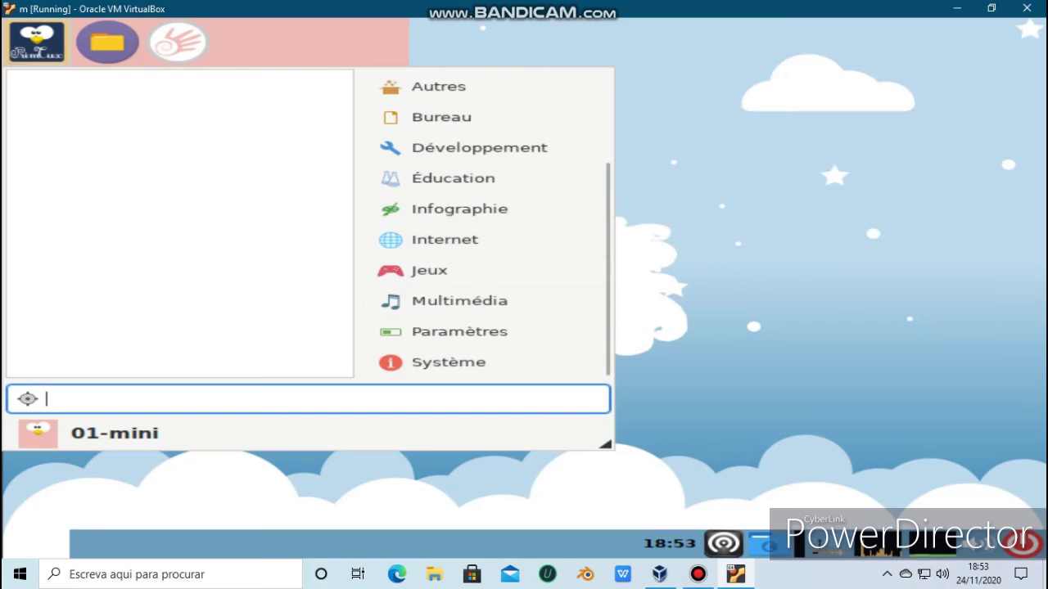
{"action": "left_click", "coordinate": [449, 362]}
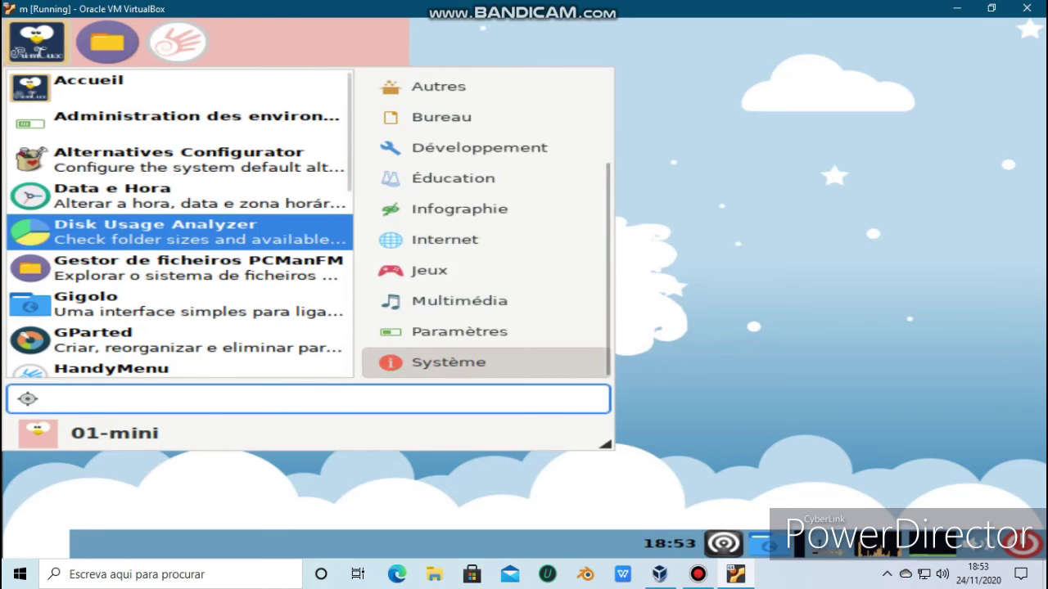
{"action": "scroll", "coordinate": [176, 164], "scroll_direction": "down", "scroll_amount": 1}
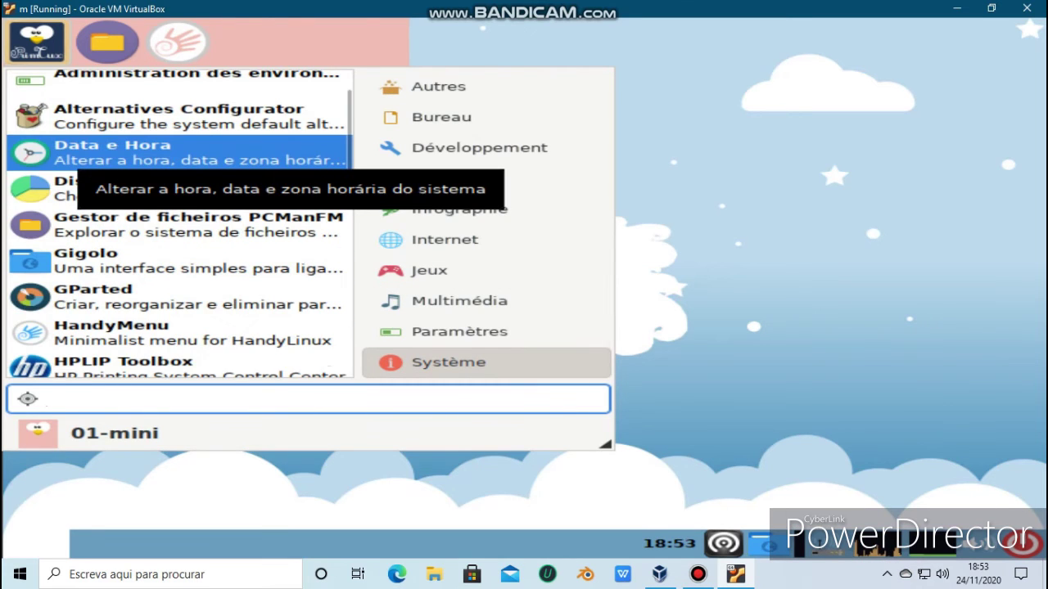
{"action": "scroll", "coordinate": [176, 223], "scroll_direction": "down", "scroll_amount": 1}
{"action": "scroll", "coordinate": [176, 223], "scroll_direction": "down", "scroll_amount": 3}
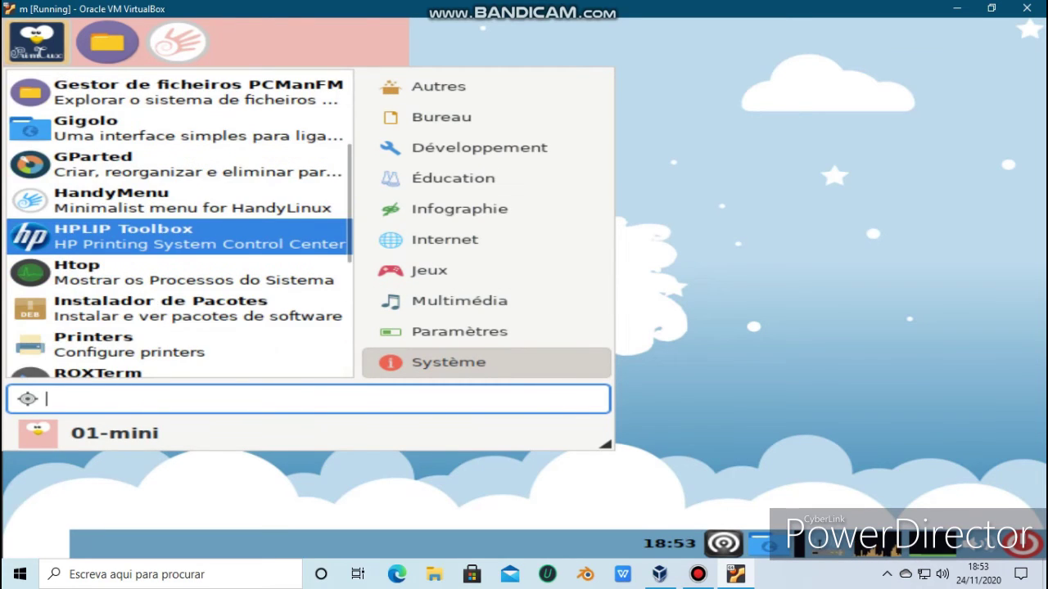
{"action": "scroll", "coordinate": [176, 221], "scroll_direction": "down", "scroll_amount": 5}
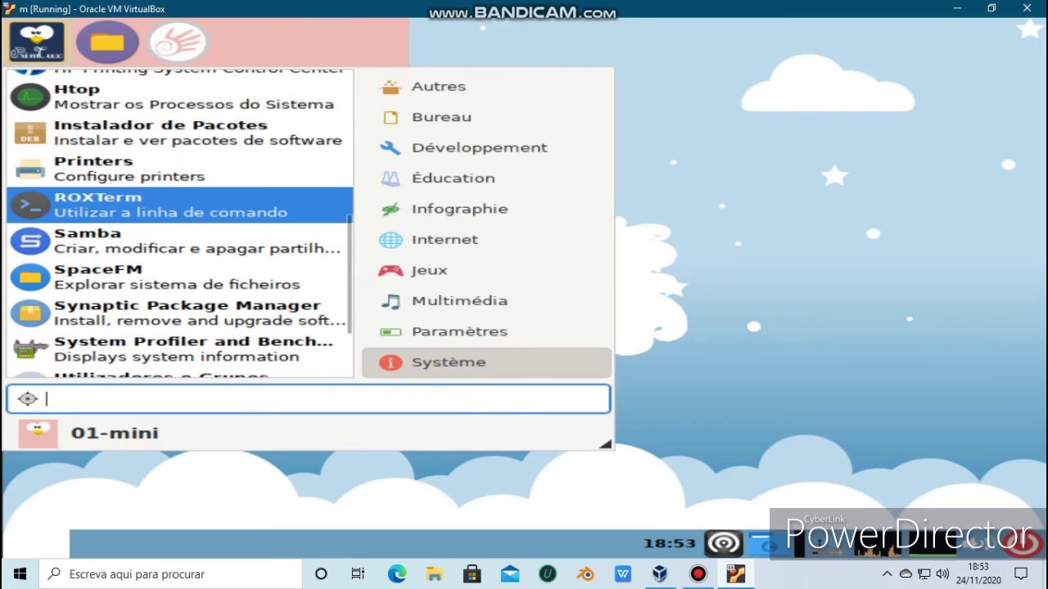
{"action": "scroll", "coordinate": [176, 221], "scroll_direction": "down", "scroll_amount": 3}
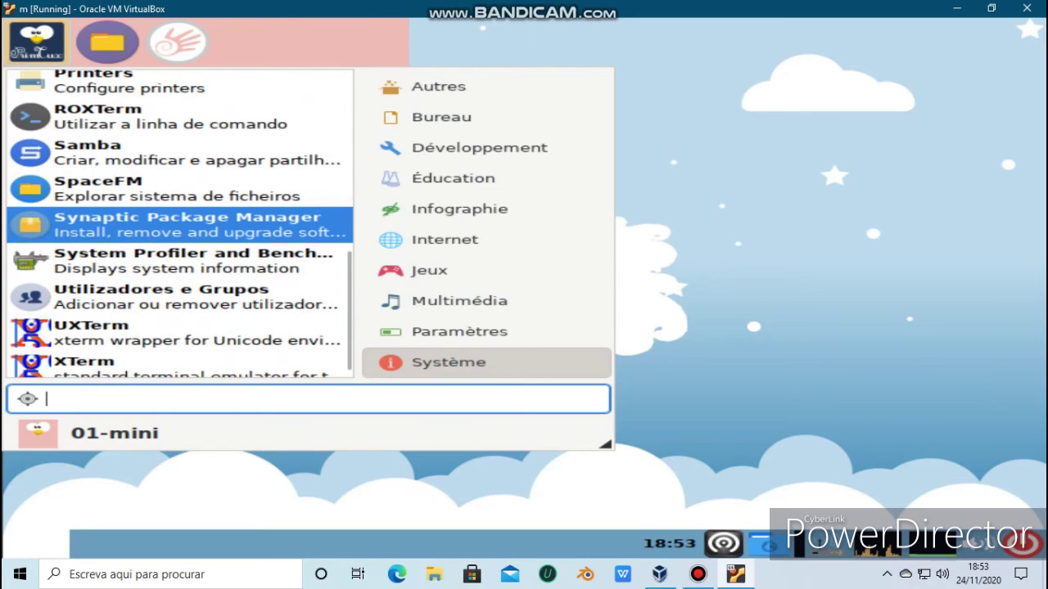
{"action": "scroll", "coordinate": [176, 222], "scroll_direction": "down", "scroll_amount": 1}
{"action": "scroll", "coordinate": [176, 221], "scroll_direction": "up", "scroll_amount": 8}
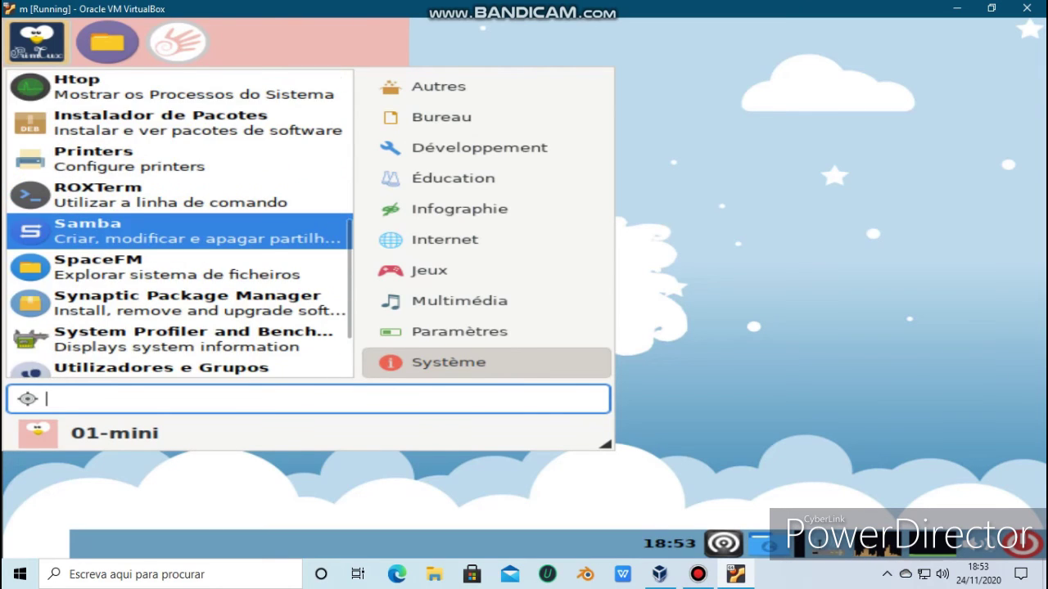
Step: Launch SMTube from the Multimédia applications of the PrimTux menu
{"action": "left_click", "coordinate": [459, 301]}
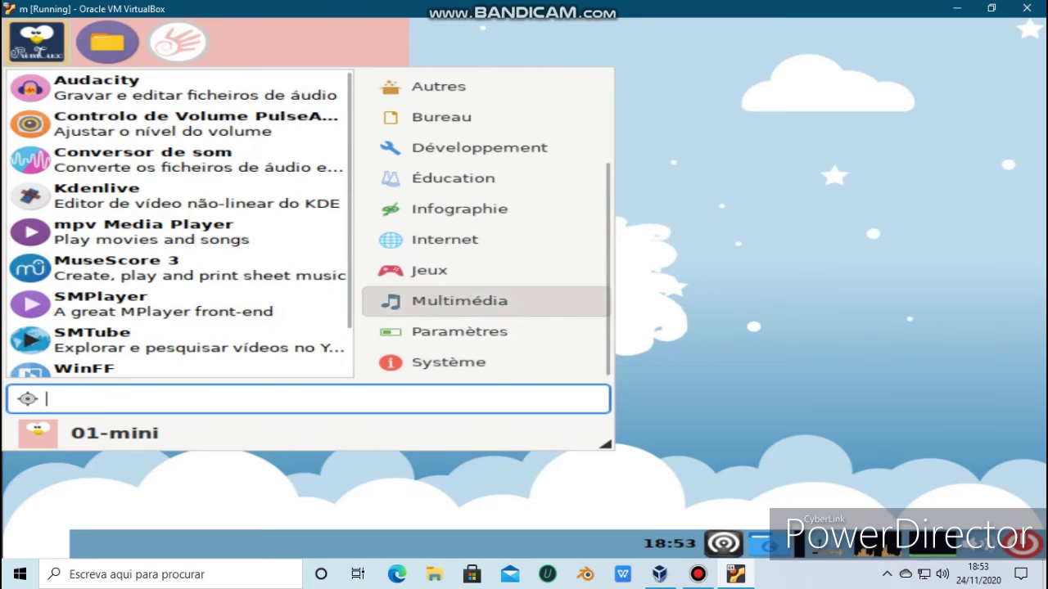
{"action": "scroll", "coordinate": [123, 115], "scroll_direction": "down", "scroll_amount": 2}
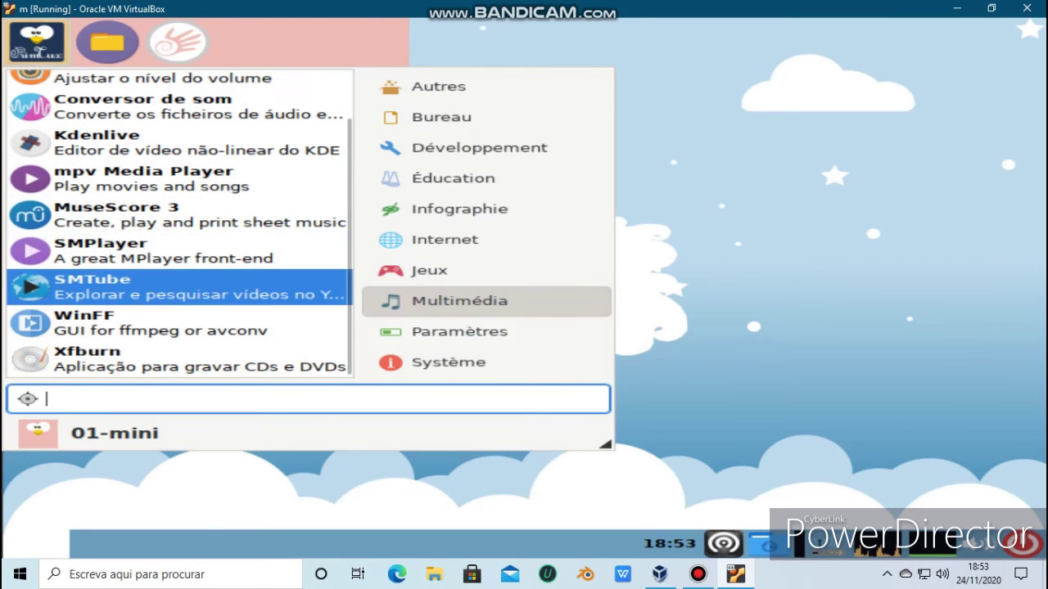
{"action": "left_click", "coordinate": [180, 286]}
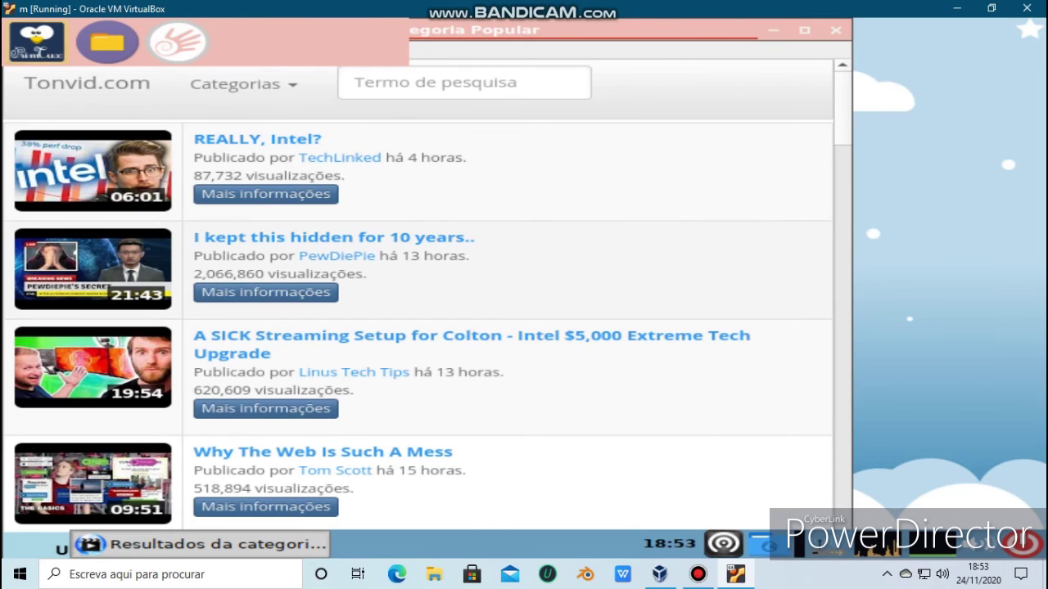
Step: Play "I kept this hidden for 10 years.." from SMTube, close the player, look through the popular videos and close SMTube
{"action": "left_click", "coordinate": [334, 239]}
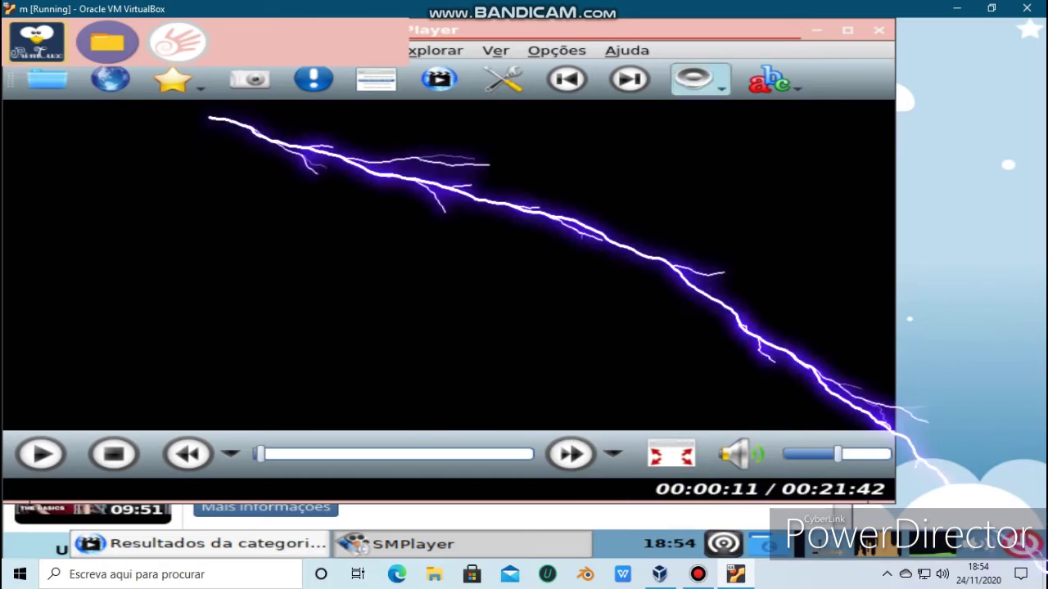
{"action": "left_click", "coordinate": [879, 30]}
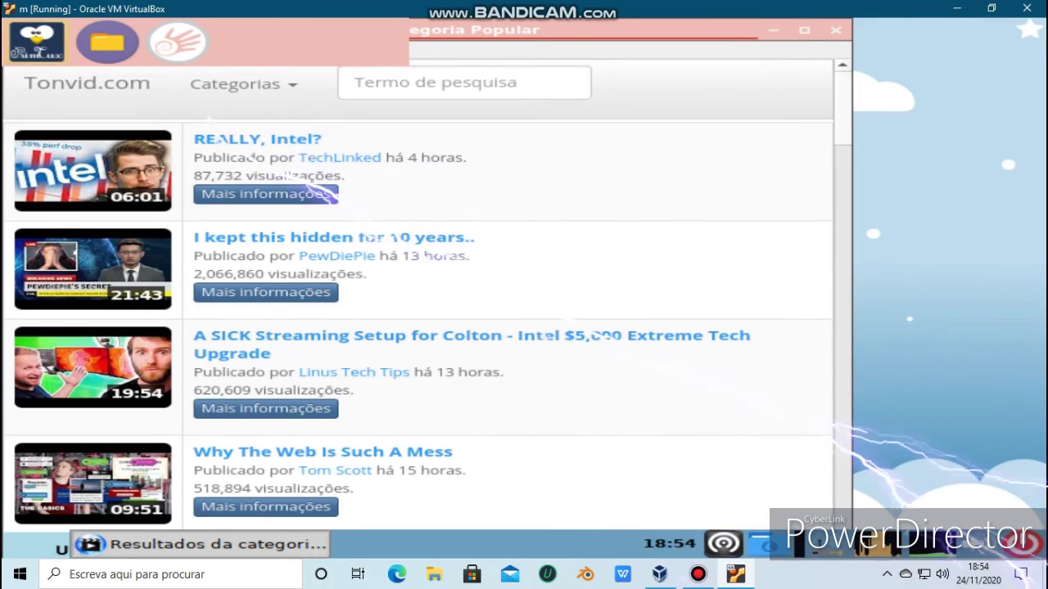
{"action": "scroll", "coordinate": [418, 327], "scroll_direction": "down", "scroll_amount": 15}
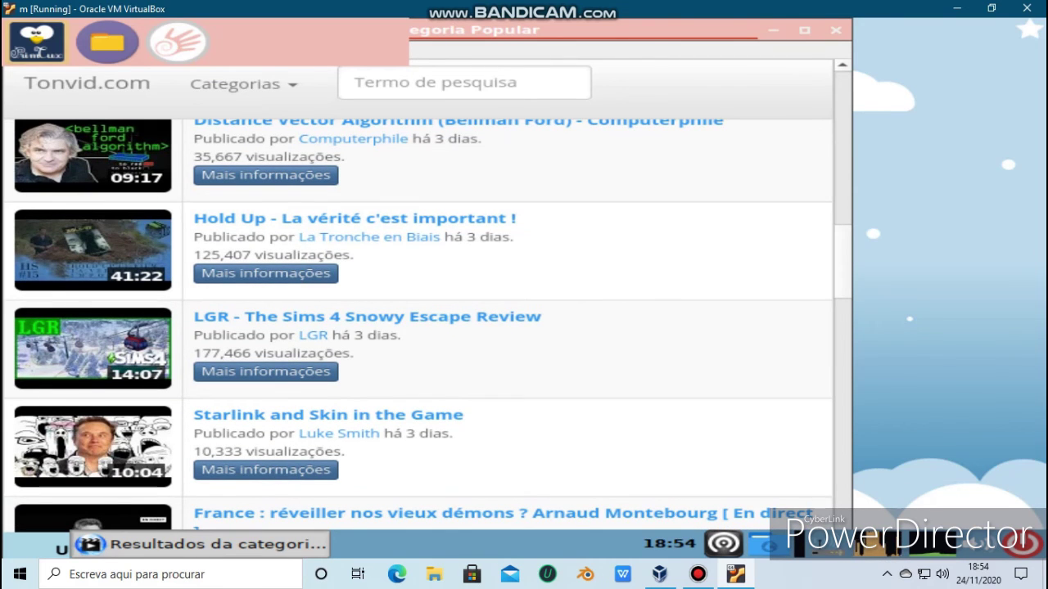
{"action": "left_click", "coordinate": [836, 30]}
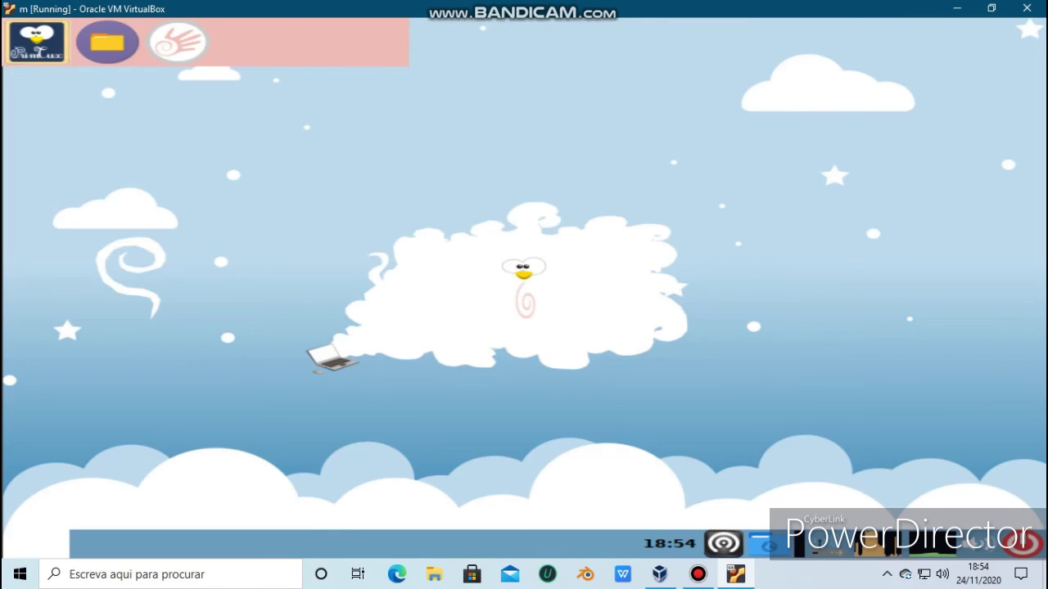
Step: Launch WinFF from the Multimédia applications of the PrimTux menu
{"action": "left_click", "coordinate": [37, 41]}
{"action": "scroll", "coordinate": [483, 258], "scroll_direction": "down", "scroll_amount": 3}
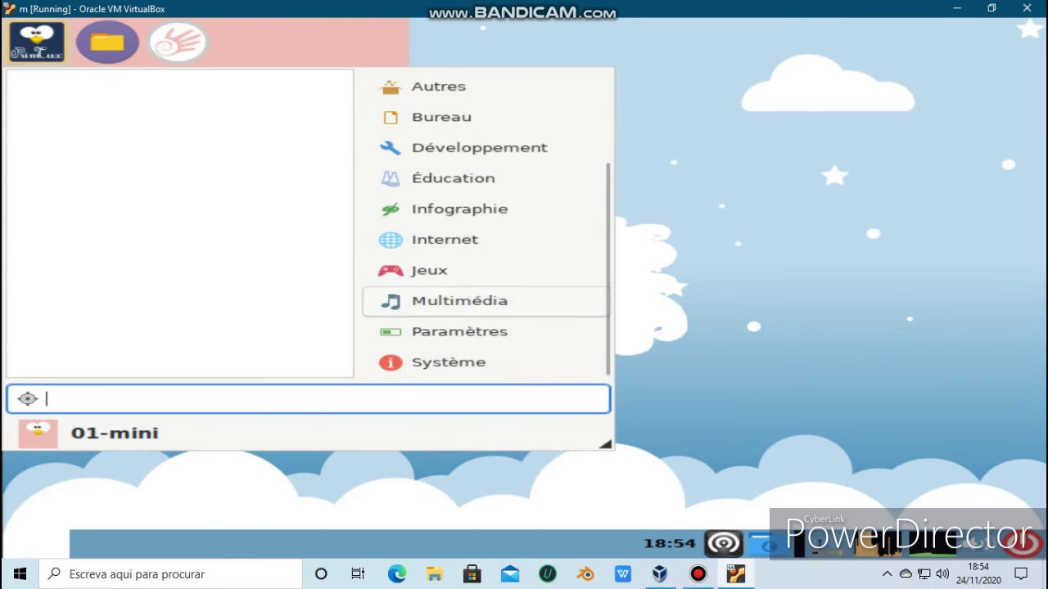
{"action": "left_click", "coordinate": [459, 300]}
{"action": "scroll", "coordinate": [164, 246], "scroll_direction": "down", "scroll_amount": 2}
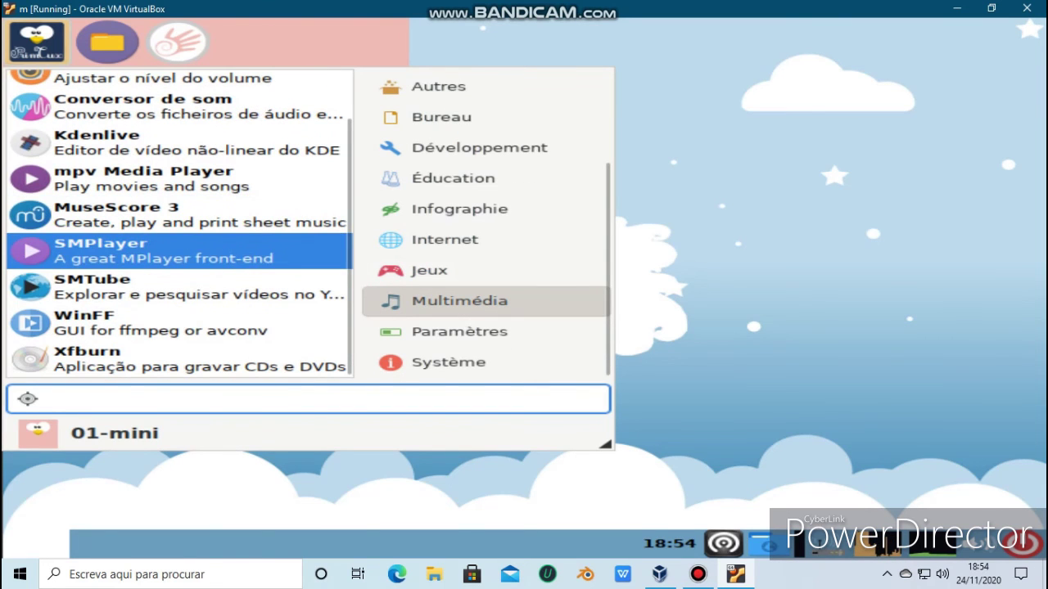
{"action": "left_click", "coordinate": [217, 321]}
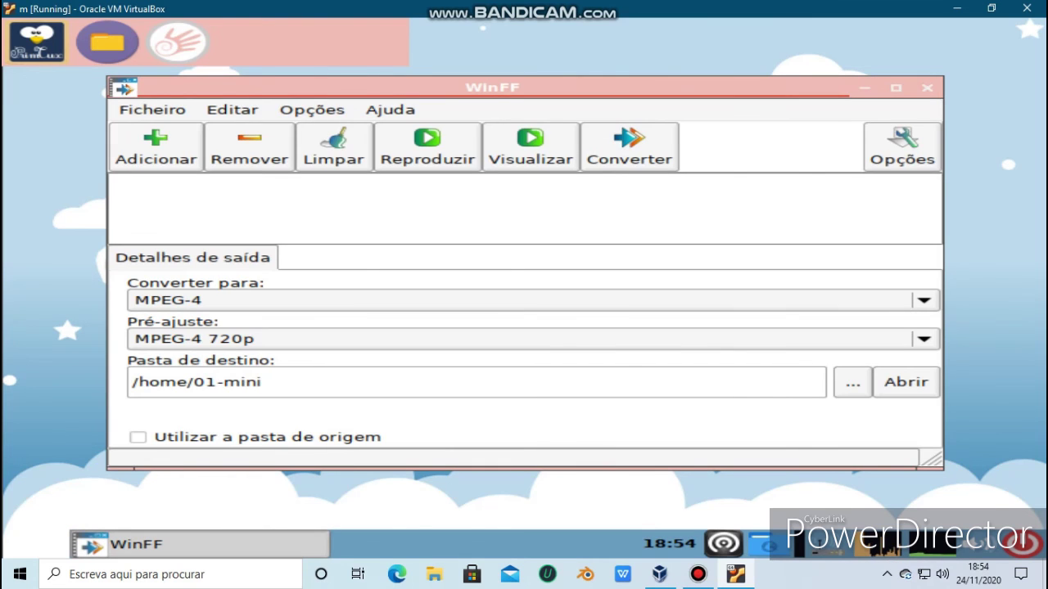
Step: View WinFF's dialog for adding a video file, cancel it and close WinFF
{"action": "left_click", "coordinate": [155, 148]}
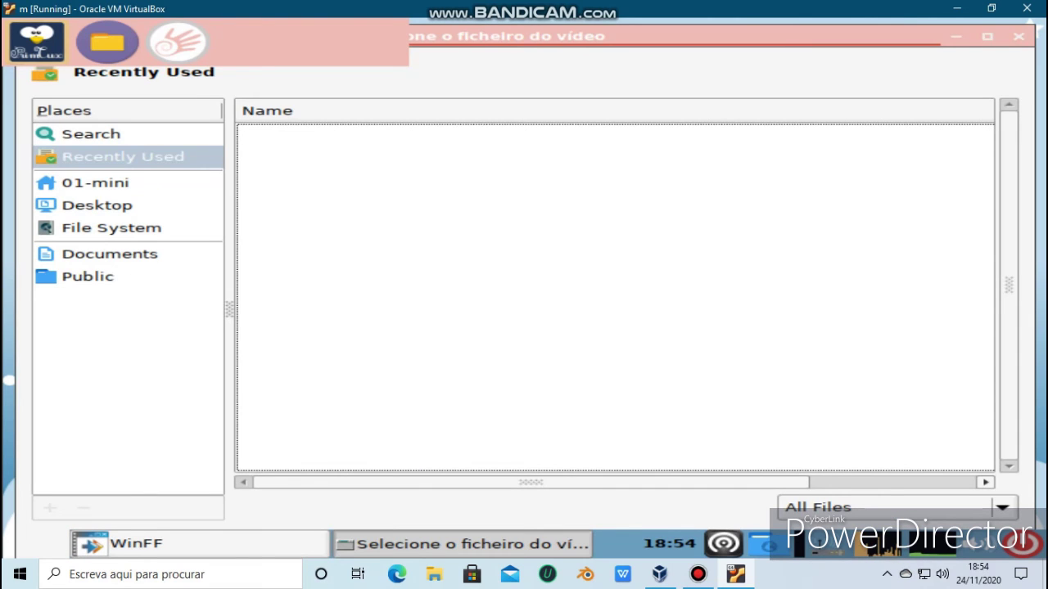
{"action": "key", "text": "Escape"}
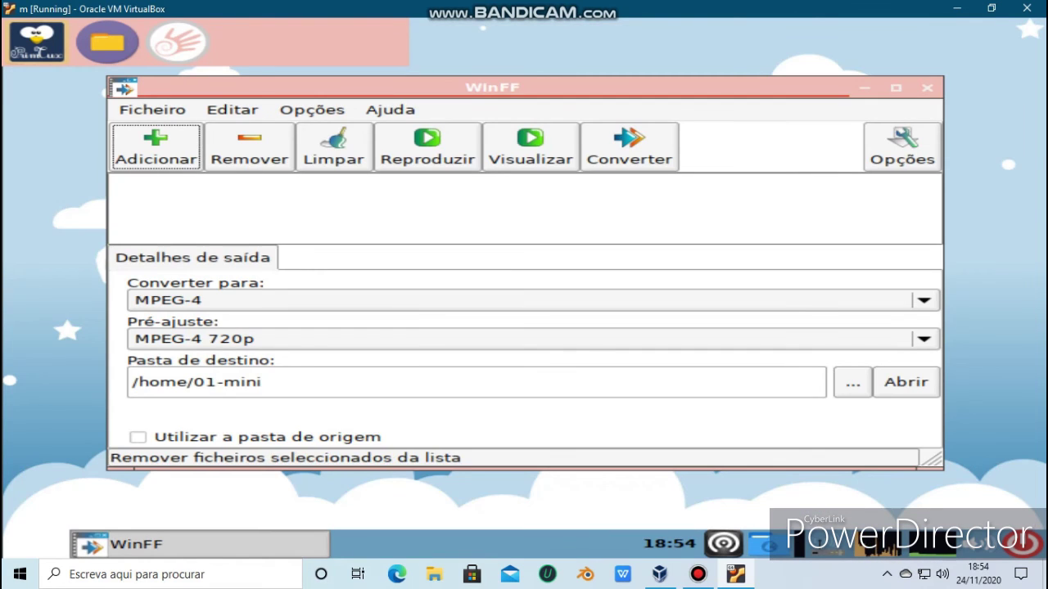
{"action": "left_click", "coordinate": [928, 88]}
Step: Open the preferences of the panel that holds the PrimTux menu
{"action": "left_click", "coordinate": [37, 40]}
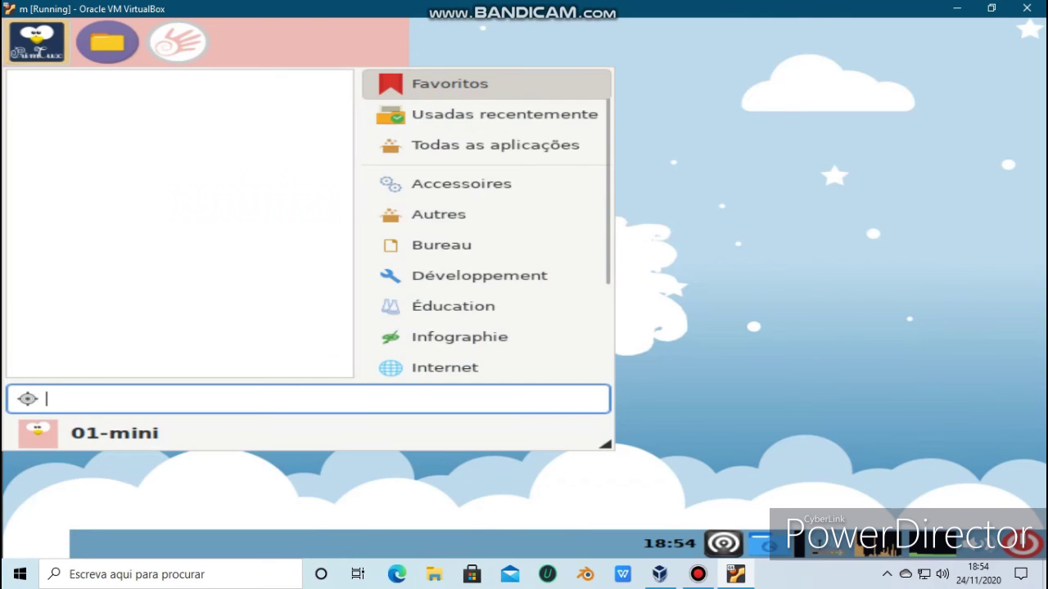
{"action": "left_click", "coordinate": [340, 53]}
{"action": "right_click", "coordinate": [339, 54]}
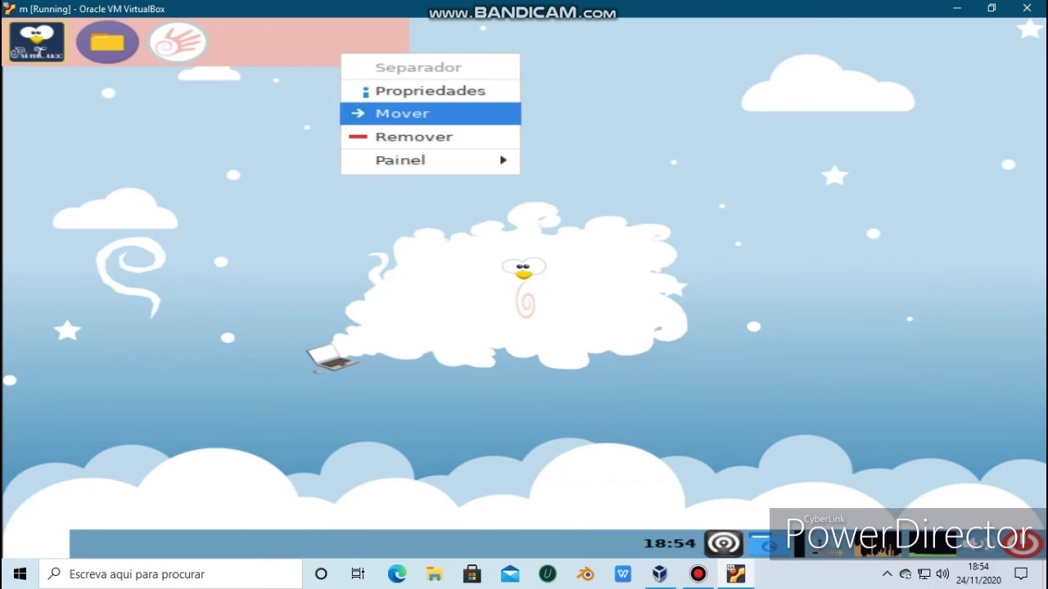
{"action": "mouse_move", "coordinate": [401, 161]}
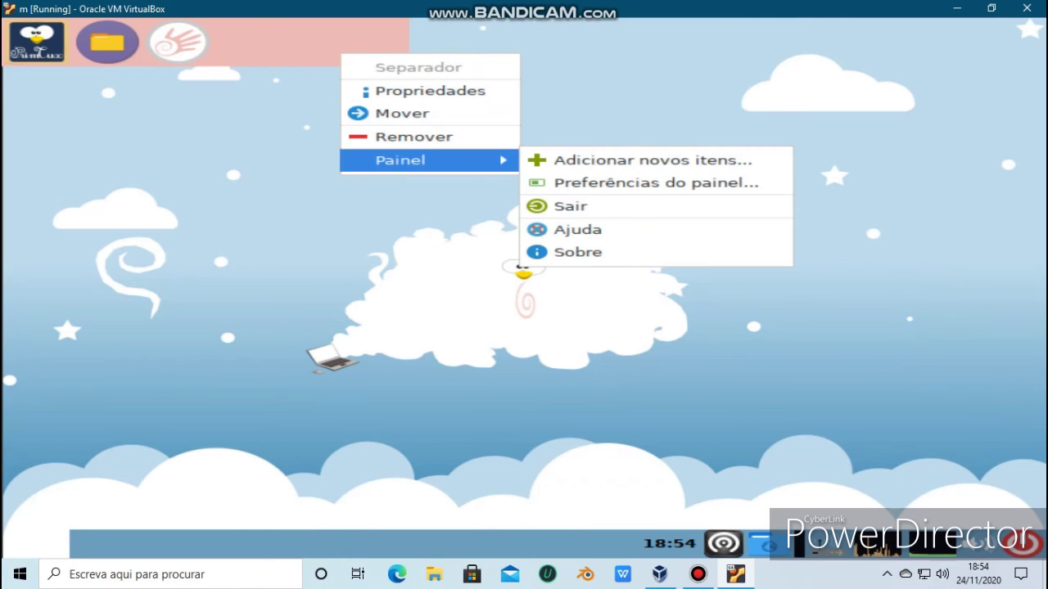
{"action": "key", "text": "Down"}
{"action": "key", "text": "Return"}
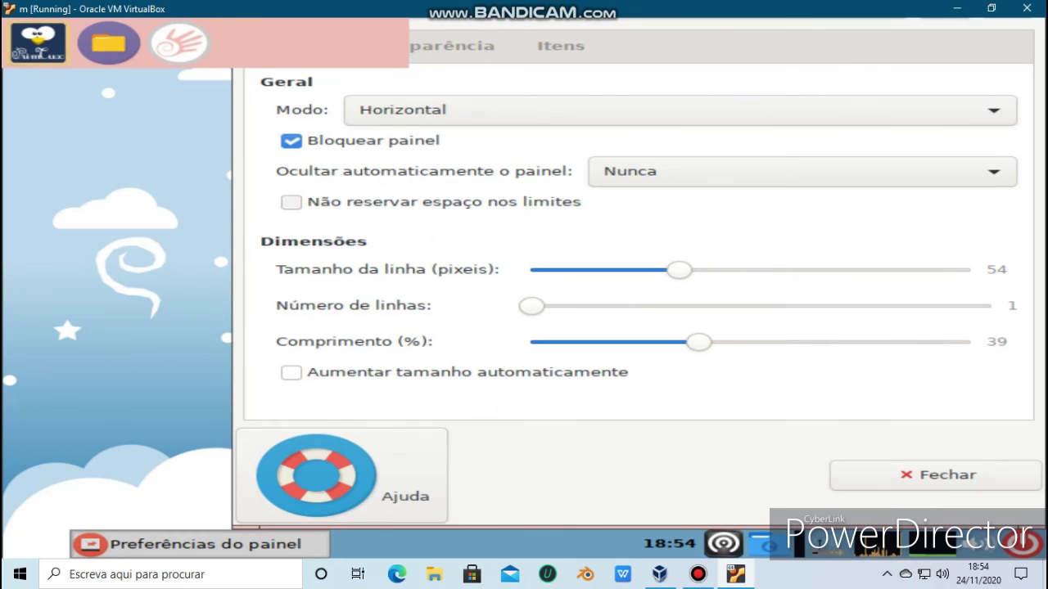
Step: Change the panel's solid background colour to dark blue and close the panel preferences
{"action": "left_click", "coordinate": [453, 46]}
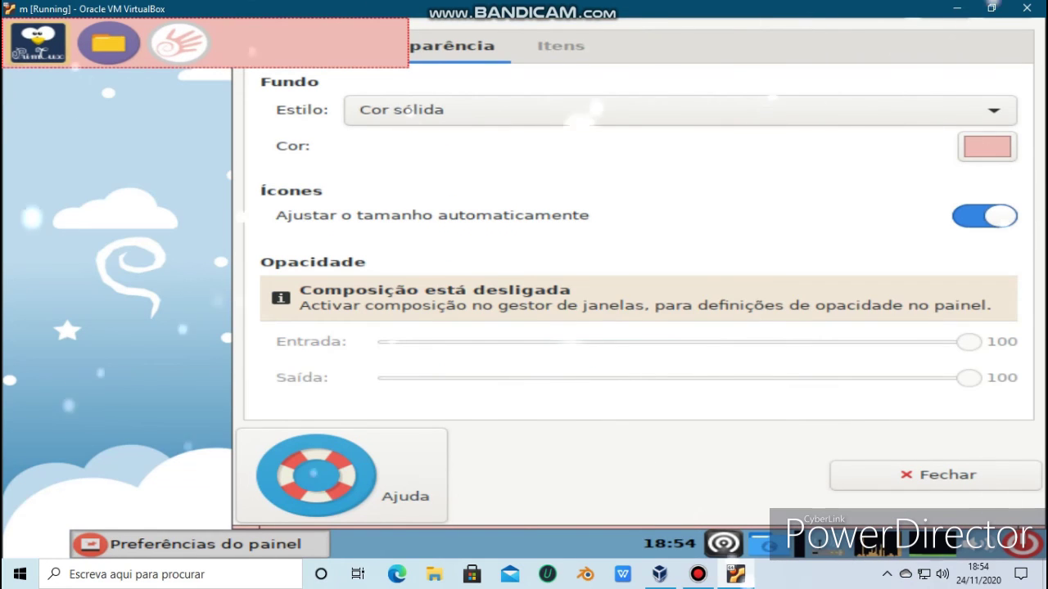
{"action": "left_click", "coordinate": [987, 147]}
{"action": "left_click", "coordinate": [640, 211]}
{"action": "key", "text": "Return"}
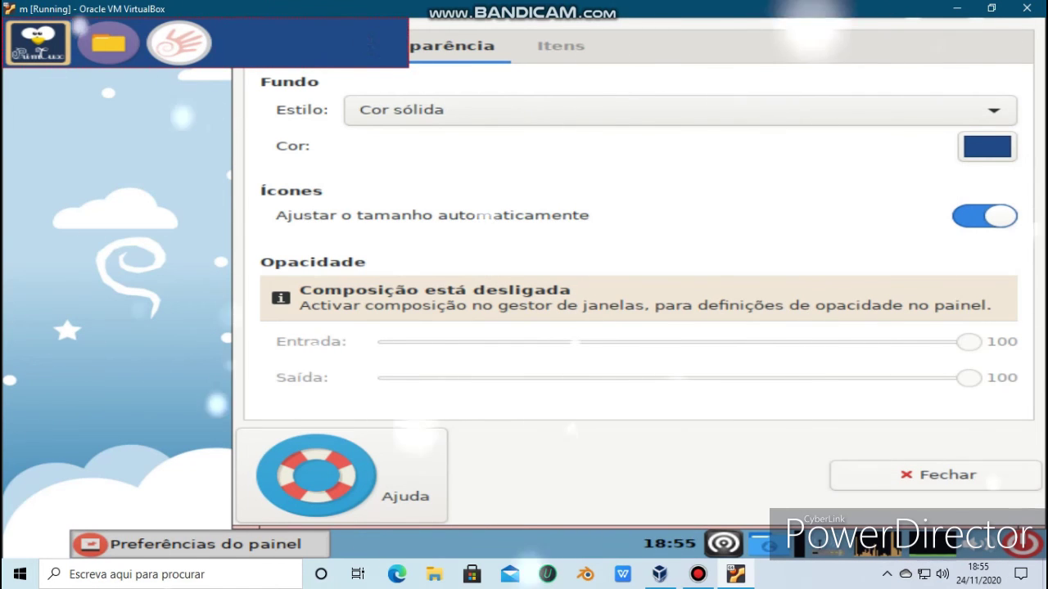
{"action": "left_click", "coordinate": [936, 476]}
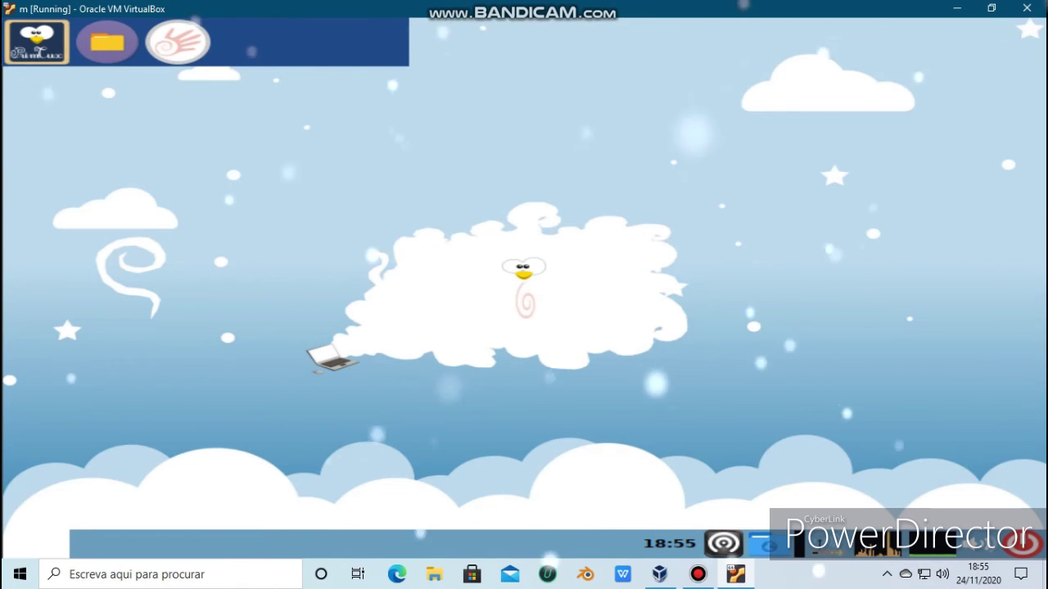
Step: Look through the Système applications in the PrimTux menu down to XTerm
{"action": "left_click", "coordinate": [36, 41]}
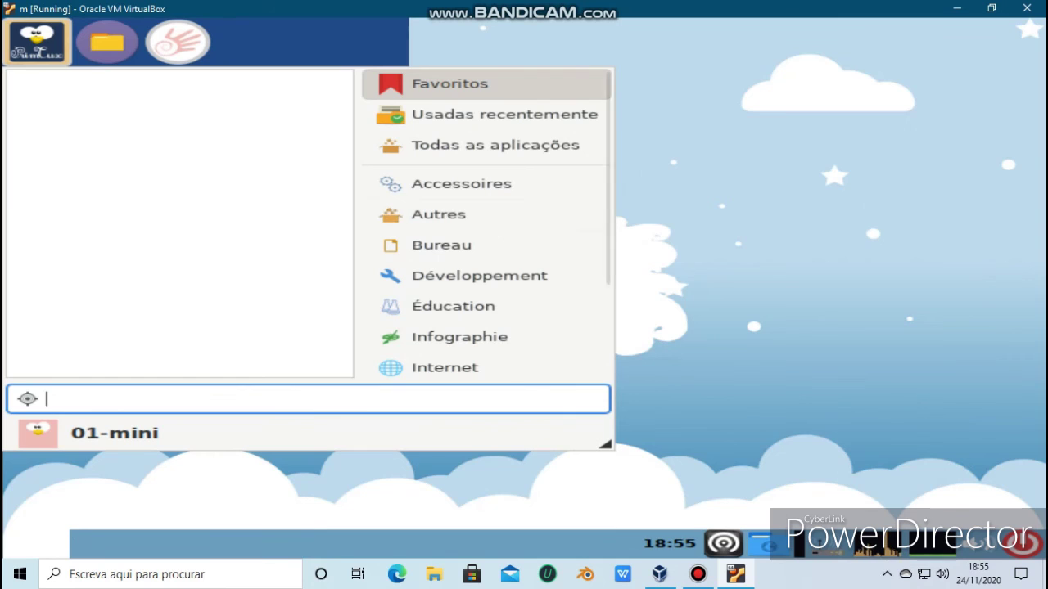
{"action": "scroll", "coordinate": [484, 331], "scroll_direction": "down", "scroll_amount": 3}
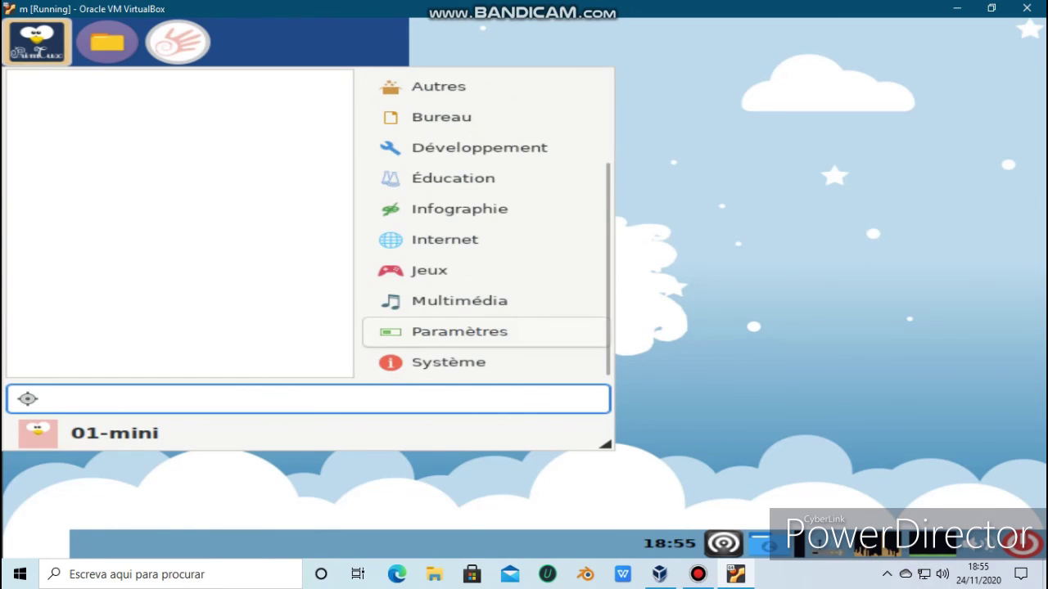
{"action": "left_click", "coordinate": [485, 362]}
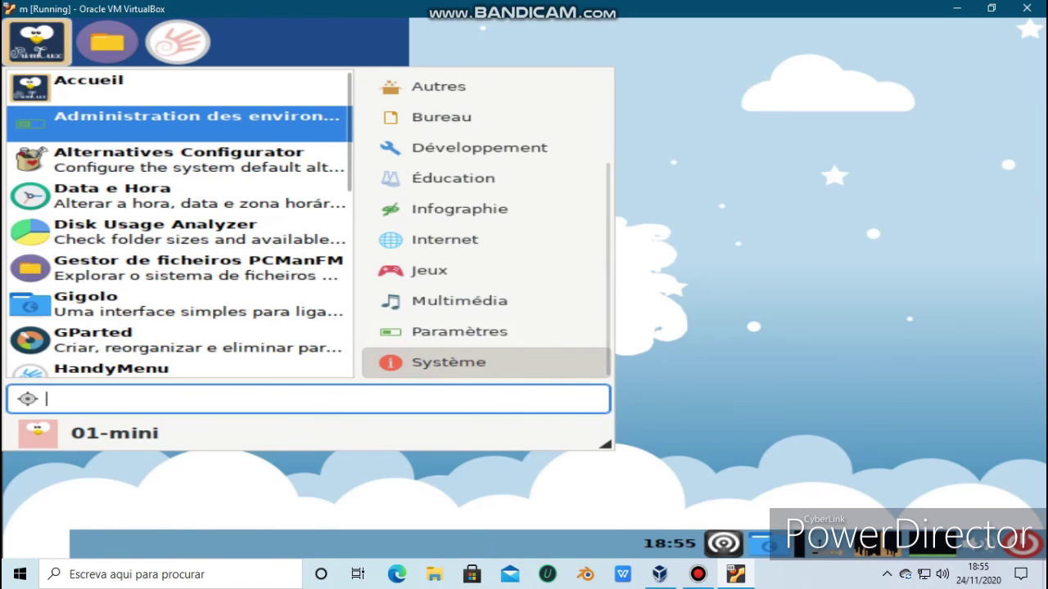
{"action": "key", "text": "Down"}
{"action": "key", "text": "Down"}
{"action": "key", "text": "Down"}
{"action": "key", "text": "Down"}
{"action": "key", "text": "Down"}
{"action": "key", "text": "Down"}
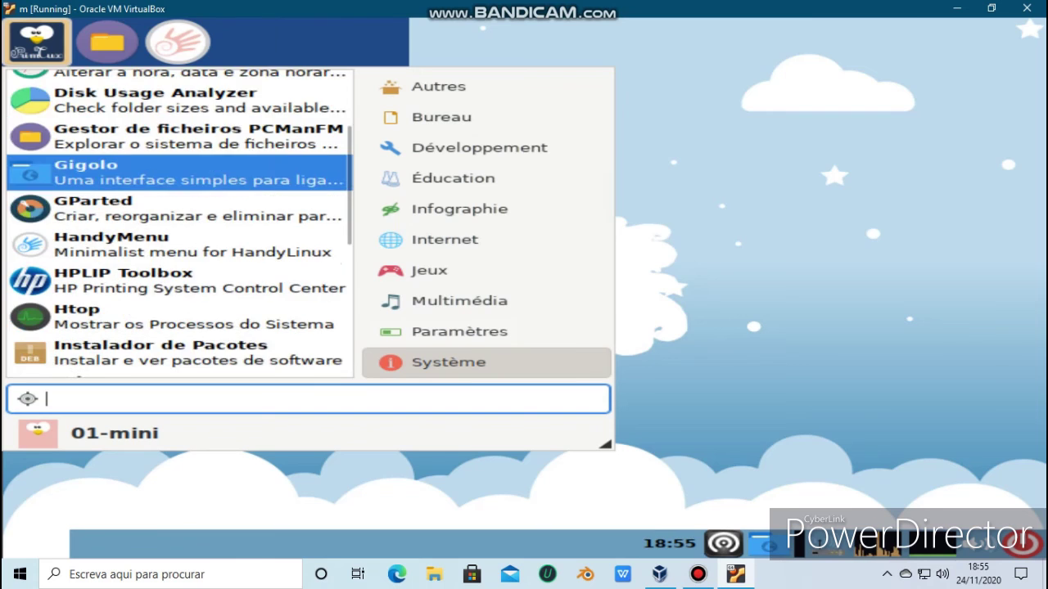
{"action": "key", "text": "Down"}
{"action": "key", "text": "Down"}
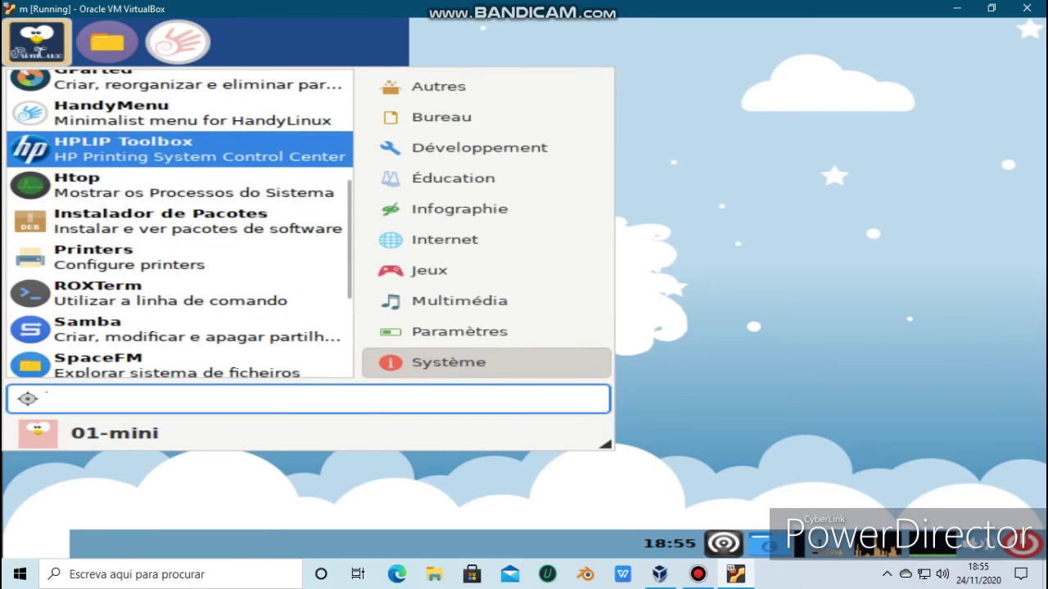
{"action": "key", "text": "Down"}
{"action": "key", "text": "Down"}
{"action": "key", "text": "Down"}
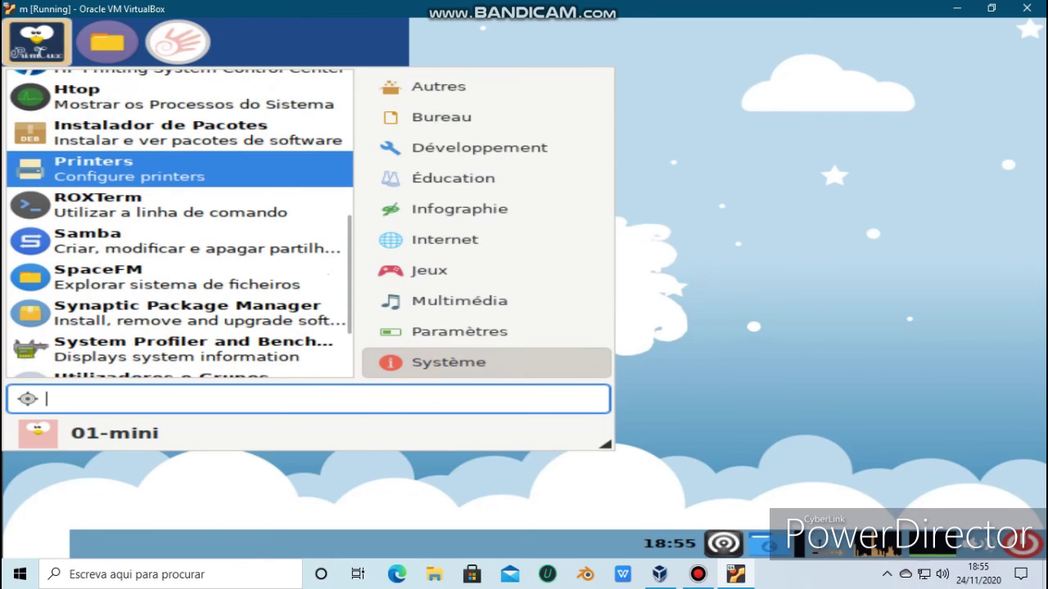
{"action": "key", "text": "Down"}
{"action": "key", "text": "Down"}
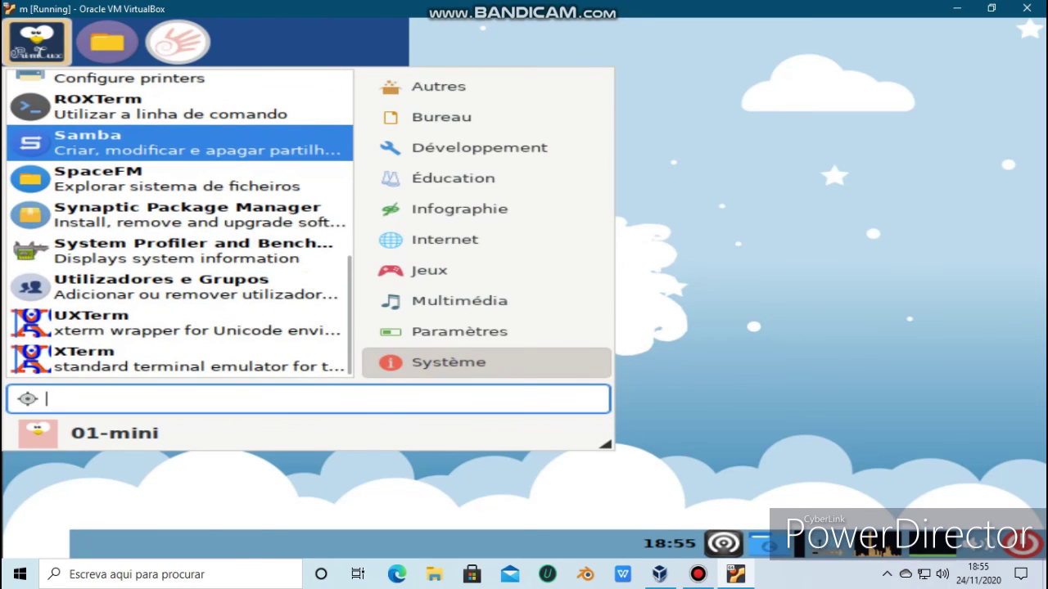
{"action": "scroll", "coordinate": [180, 179], "scroll_direction": "up", "scroll_amount": 1}
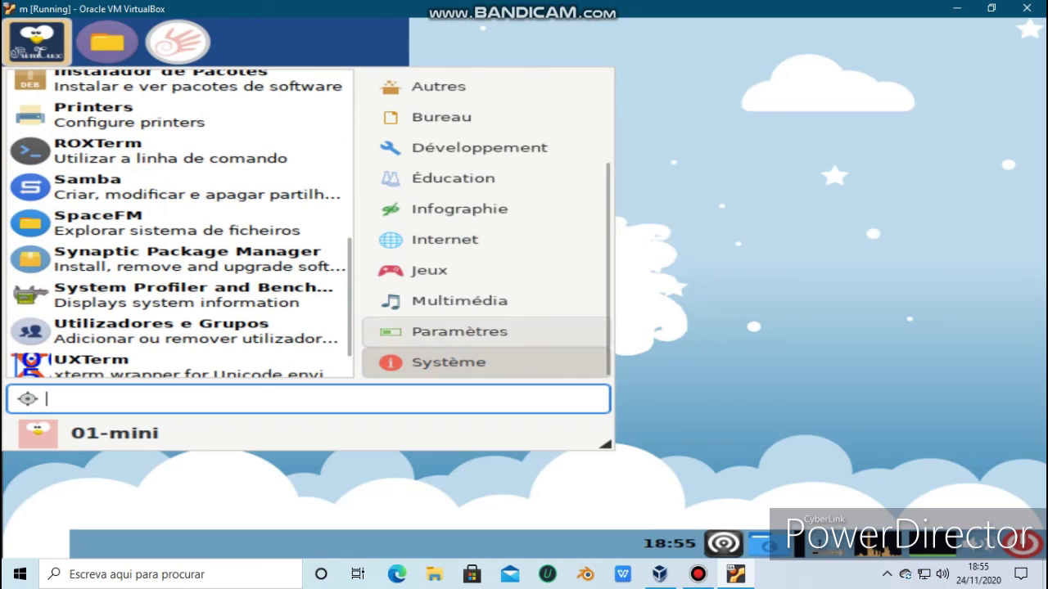
Step: Look through the Paramètres applications of the PrimTux menu and open Protecção Ecrã
{"action": "left_click", "coordinate": [460, 332]}
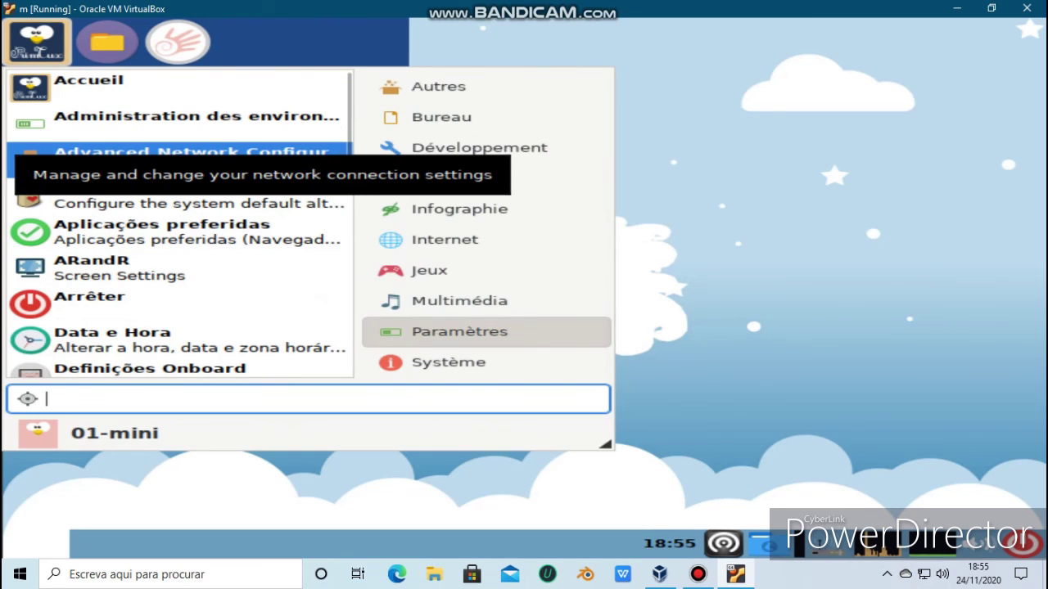
{"action": "scroll", "coordinate": [246, 152], "scroll_direction": "down", "scroll_amount": 2}
{"action": "scroll", "coordinate": [179, 159], "scroll_direction": "down", "scroll_amount": 7}
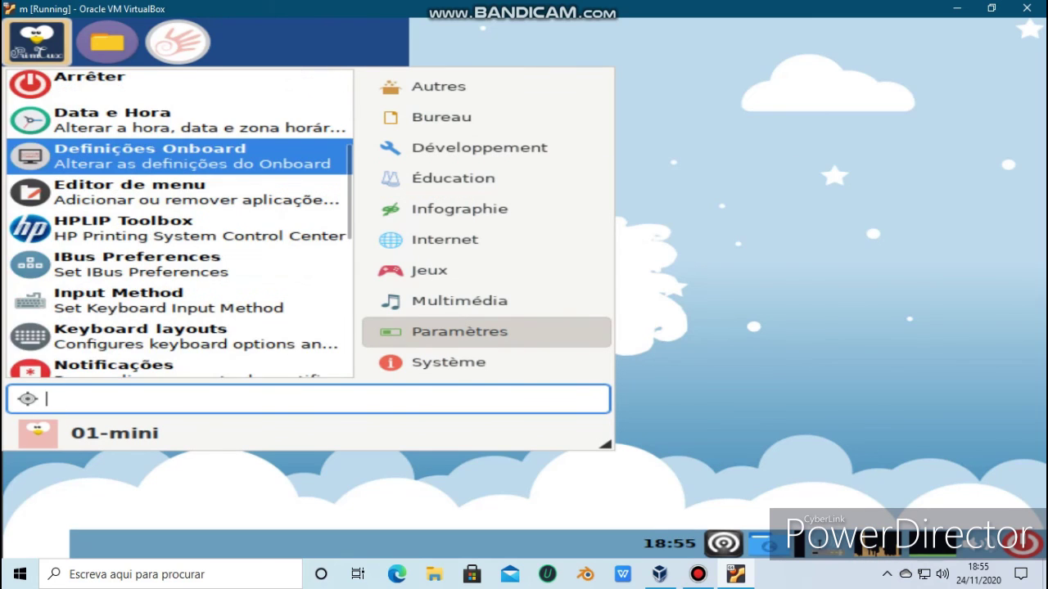
{"action": "scroll", "coordinate": [179, 161], "scroll_direction": "down", "scroll_amount": 1}
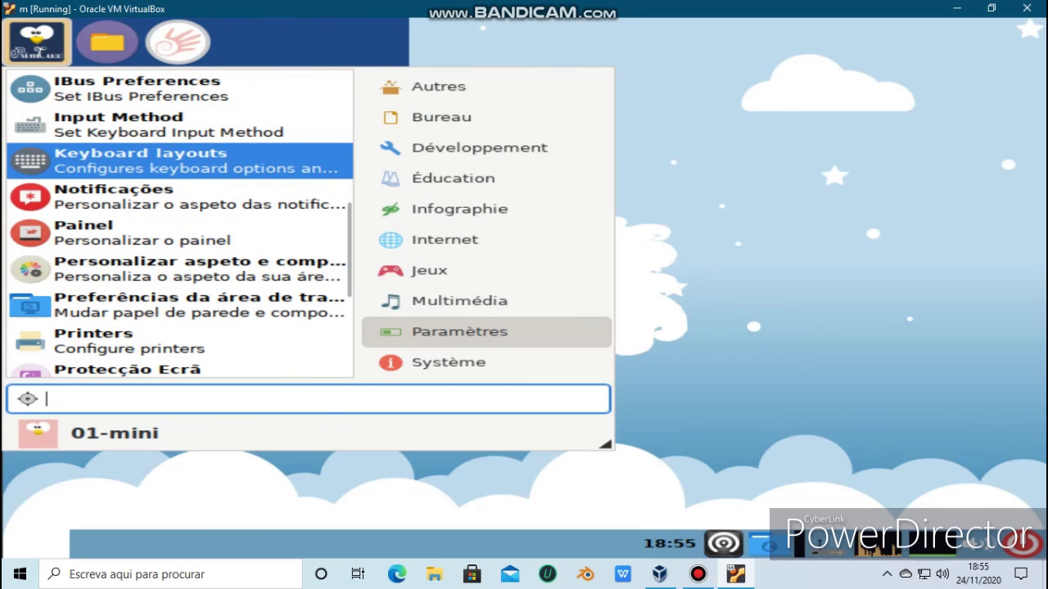
{"action": "scroll", "coordinate": [179, 161], "scroll_direction": "down", "scroll_amount": 2}
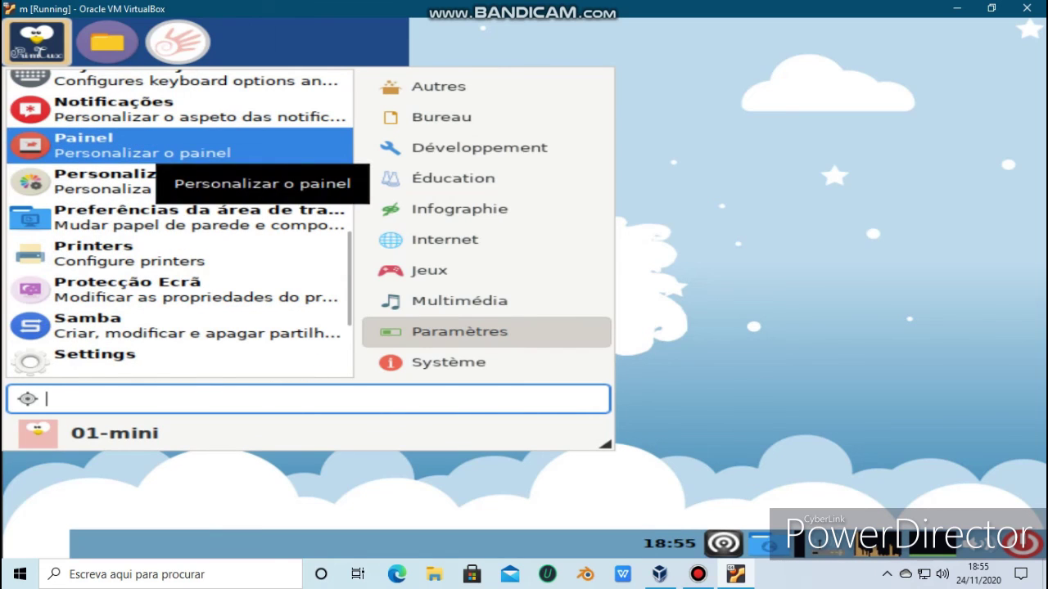
{"action": "scroll", "coordinate": [179, 161], "scroll_direction": "down", "scroll_amount": 3}
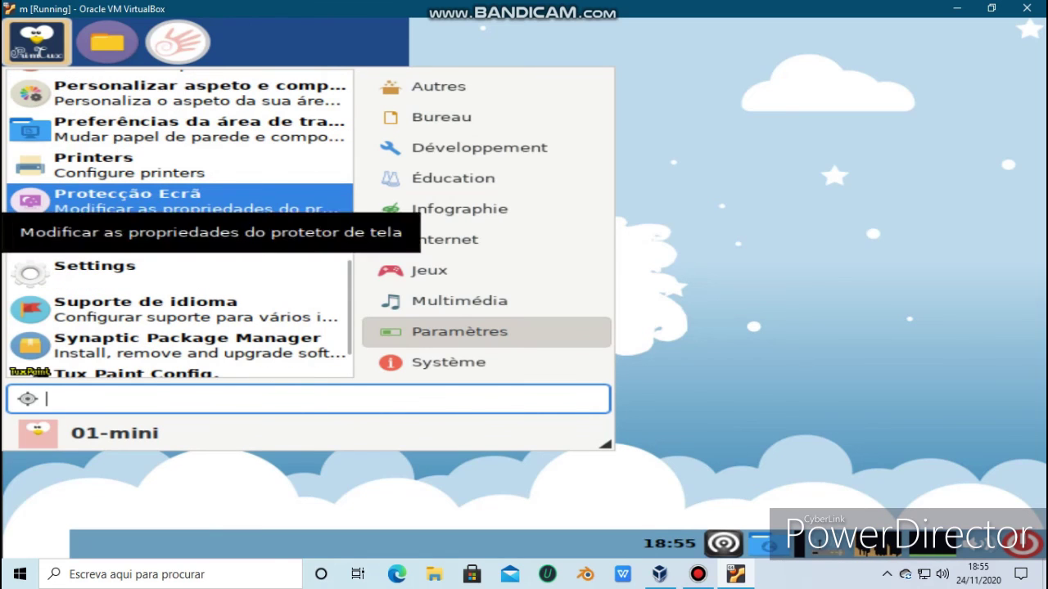
{"action": "left_click", "coordinate": [179, 202]}
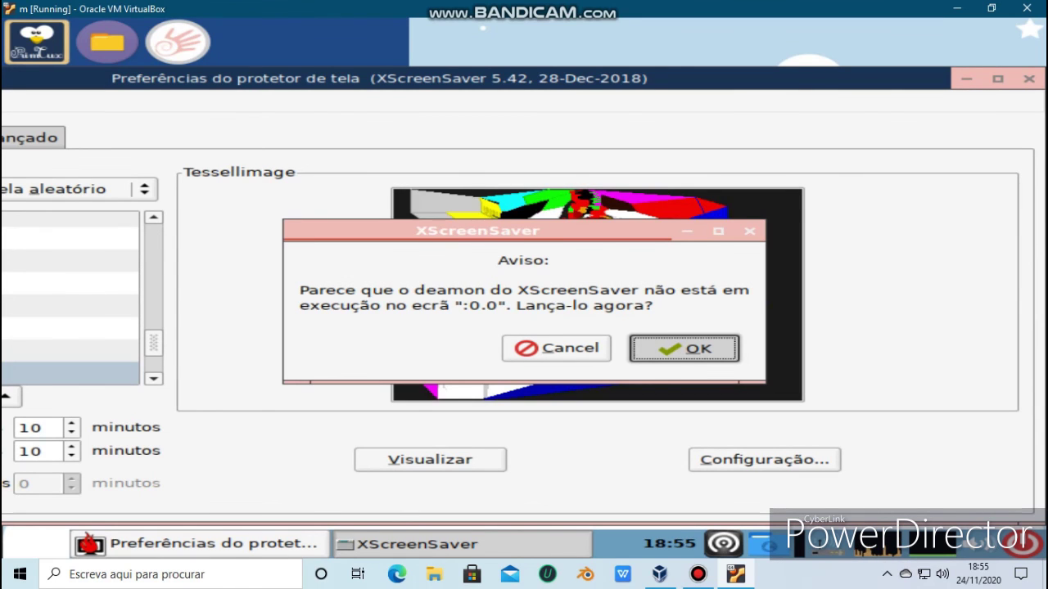
Step: Agree to launch the XScreenSaver daemon and close the screensaver preferences
{"action": "key", "text": "Return"}
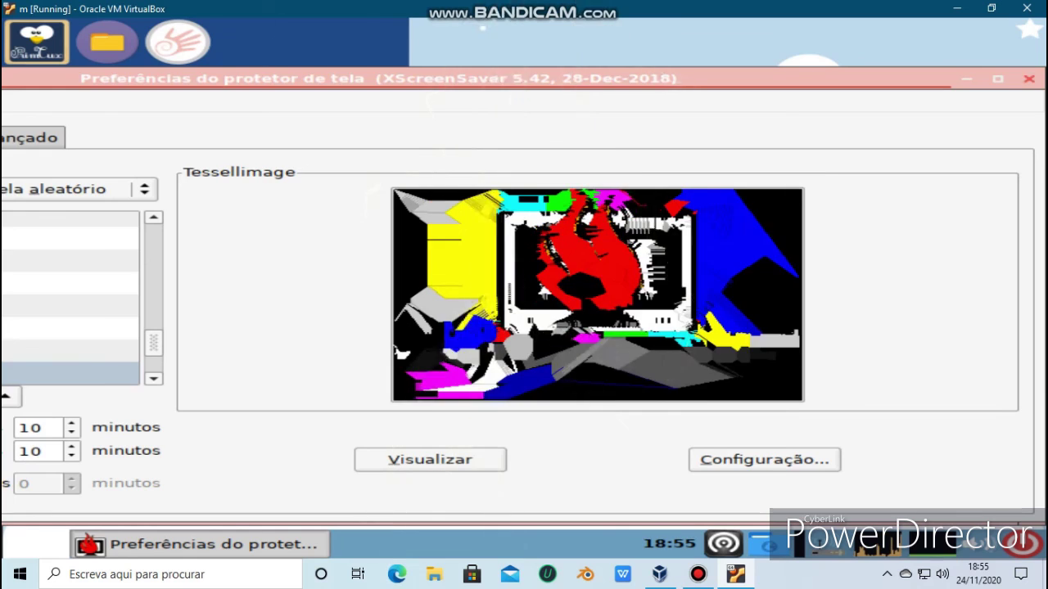
{"action": "left_click", "coordinate": [1029, 79]}
Step: Open the PrimTux menu and bring the application categories down to Système into view
{"action": "left_click", "coordinate": [37, 42]}
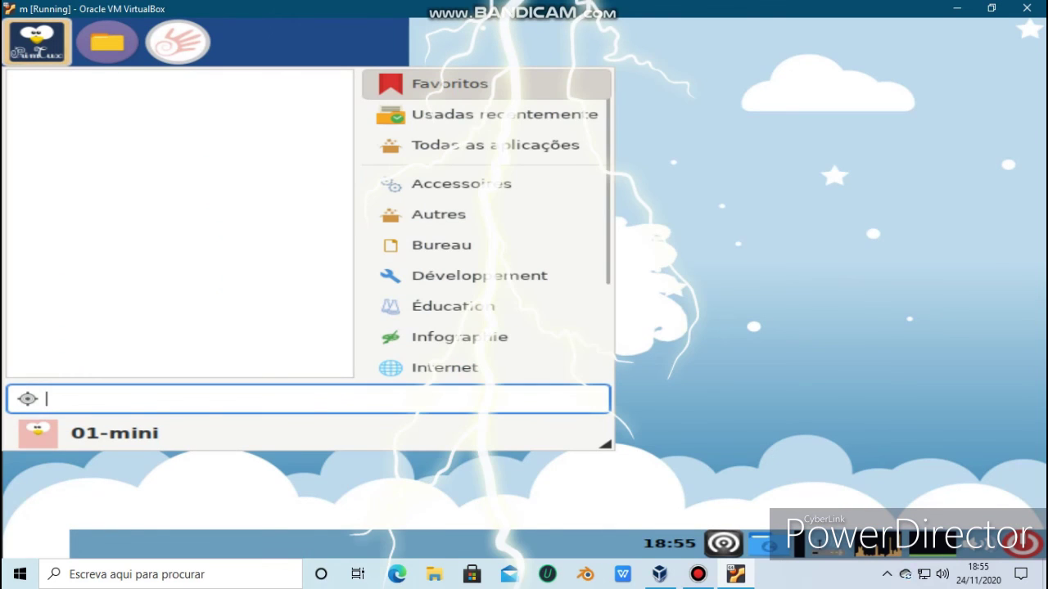
{"action": "scroll", "coordinate": [486, 191], "scroll_direction": "down", "scroll_amount": 3}
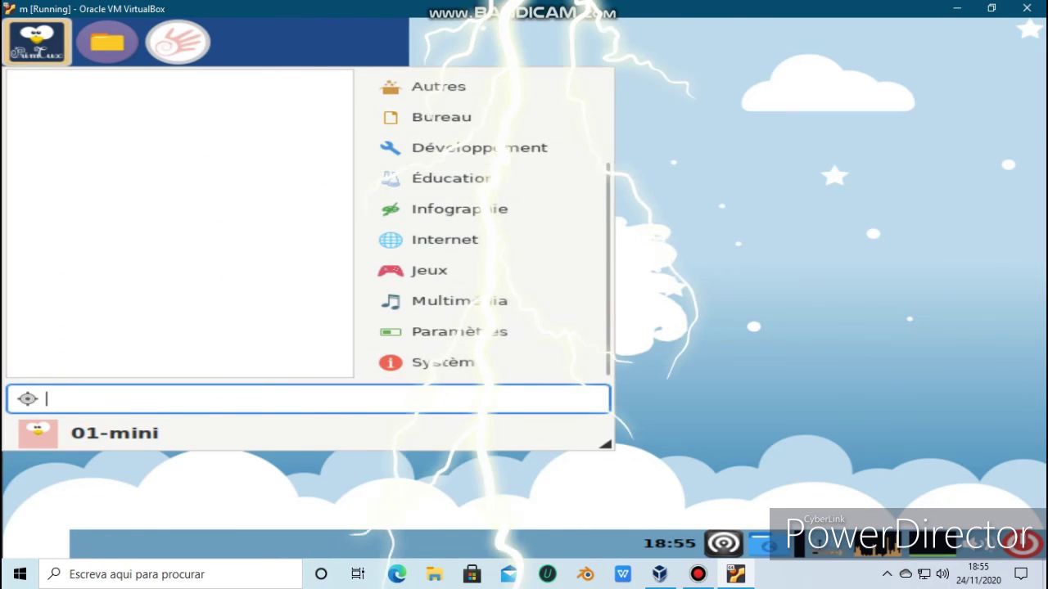